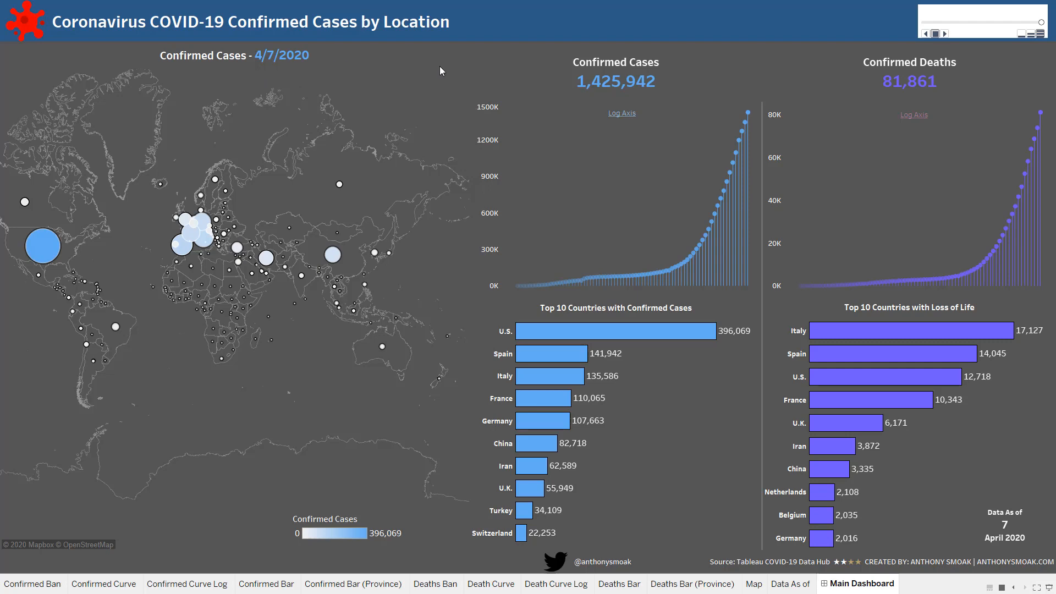
Play the dashboard's date animation from its earliest date and switch the Confirmed Cases curve to the log axis.
mouse_move(615, 82)
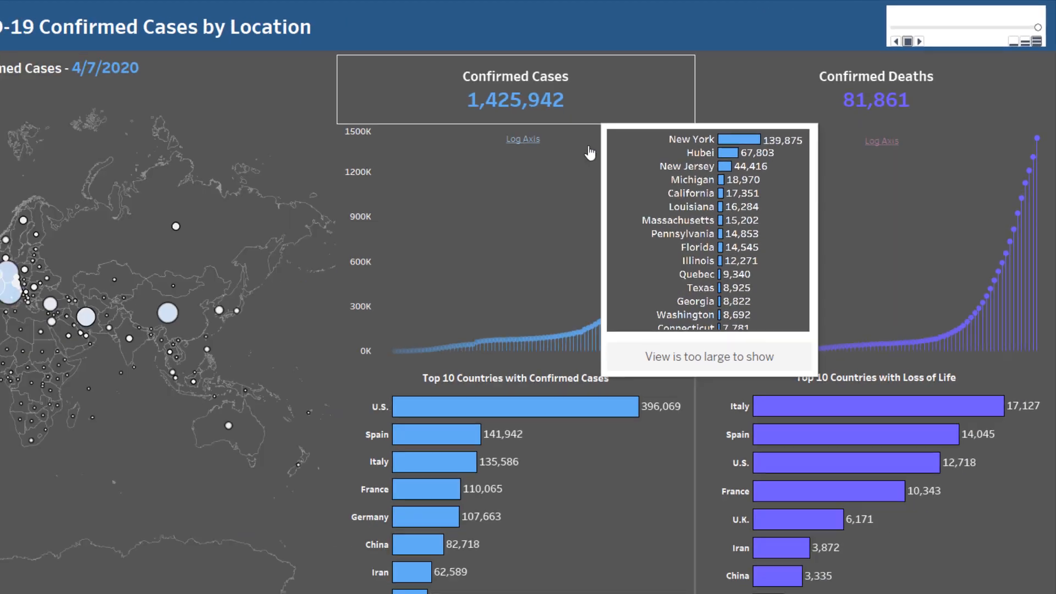
mouse_move(610, 333)
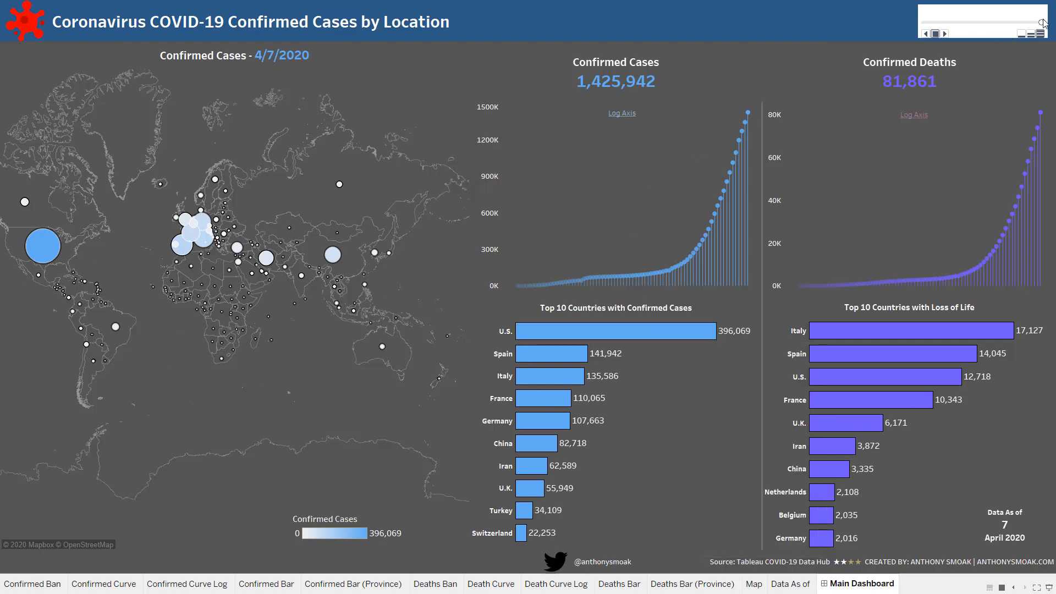
drag(1045, 23, 906, 28)
click(944, 33)
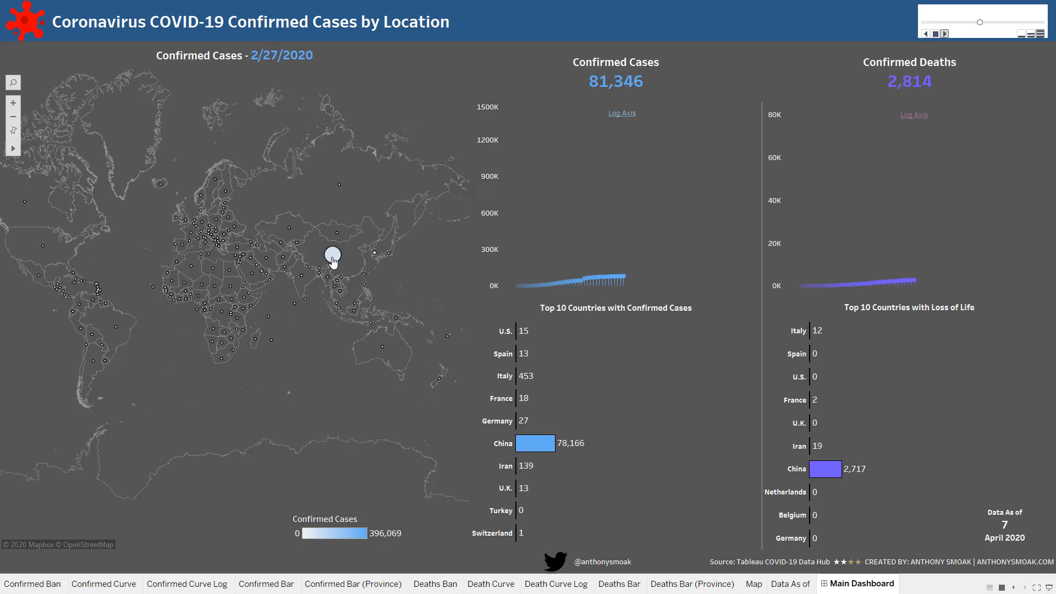
mouse_move(341, 262)
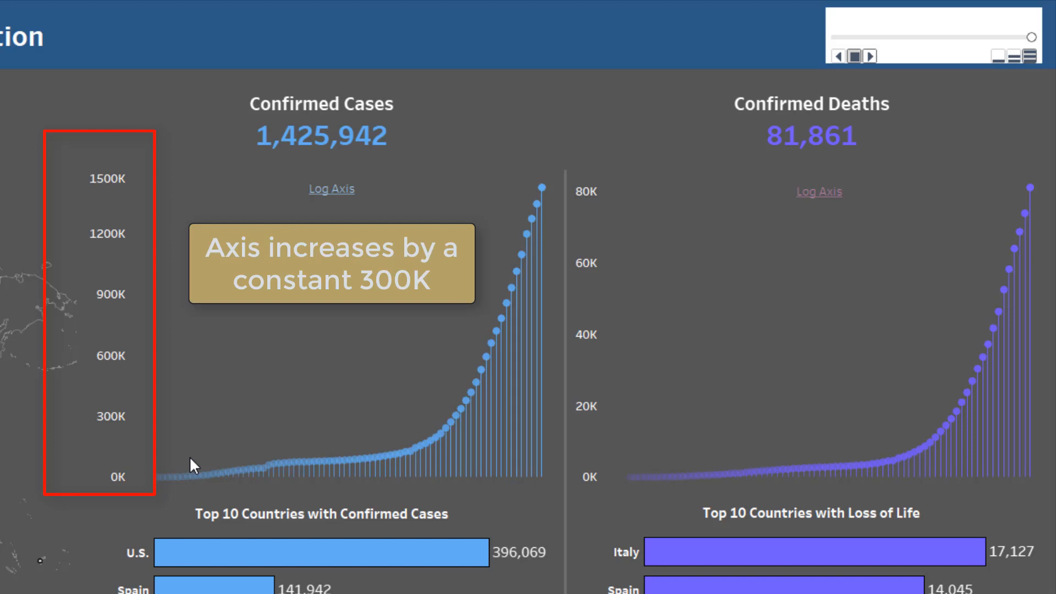
click(330, 190)
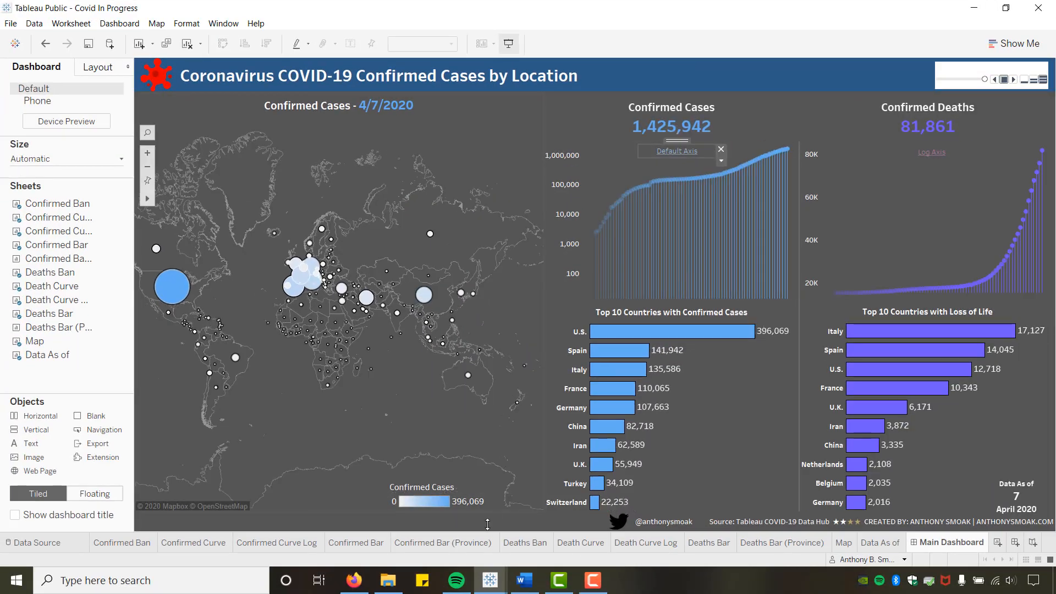
Switch to Firefox and review the data access options under the Jumpstart Workbook on Tableau's COVID-19 Data Hub page.
click(360, 587)
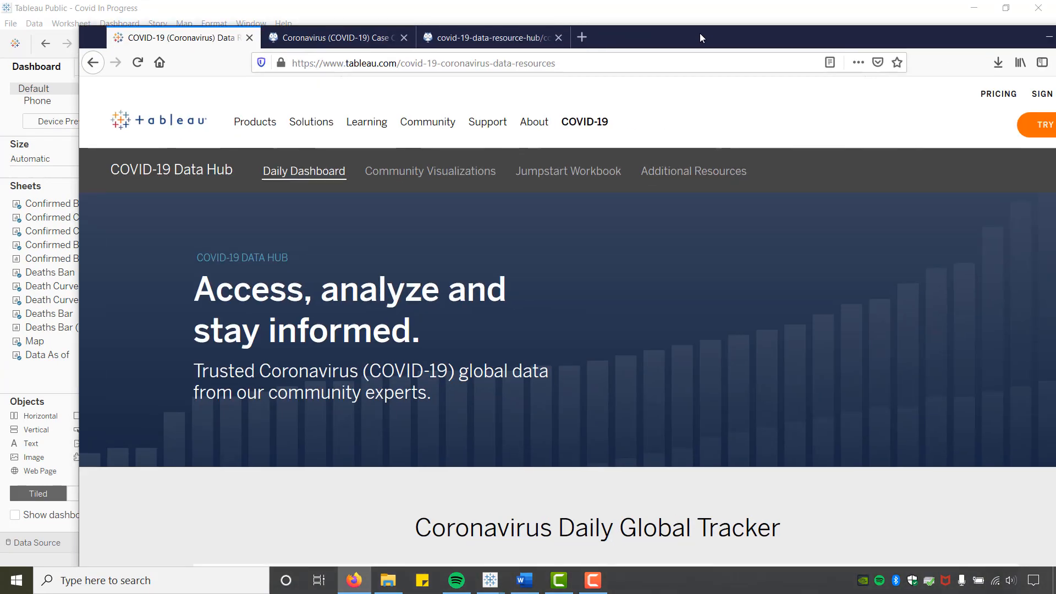
click(1015, 44)
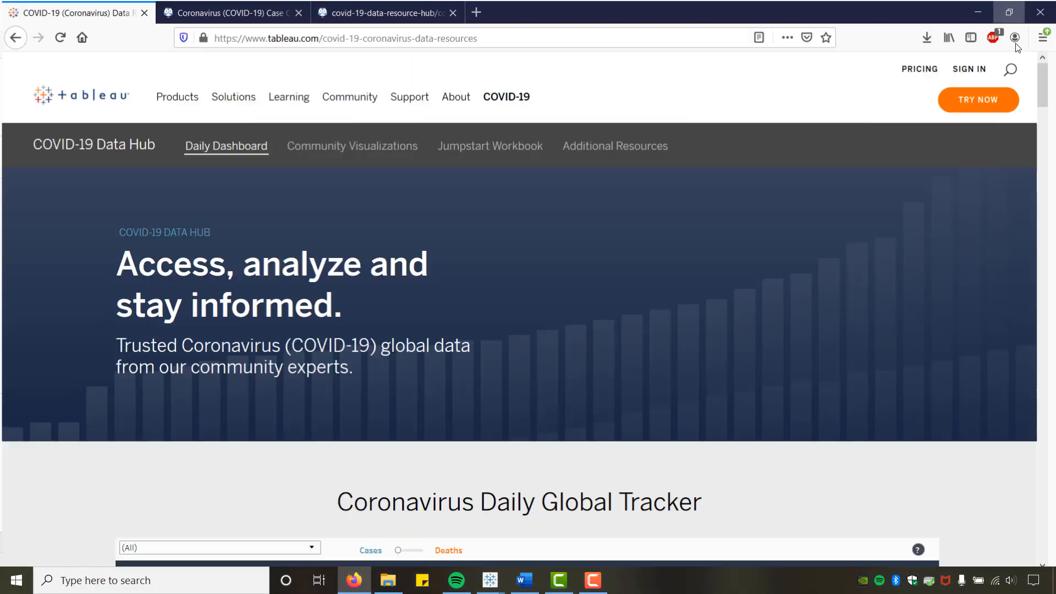
click(517, 41)
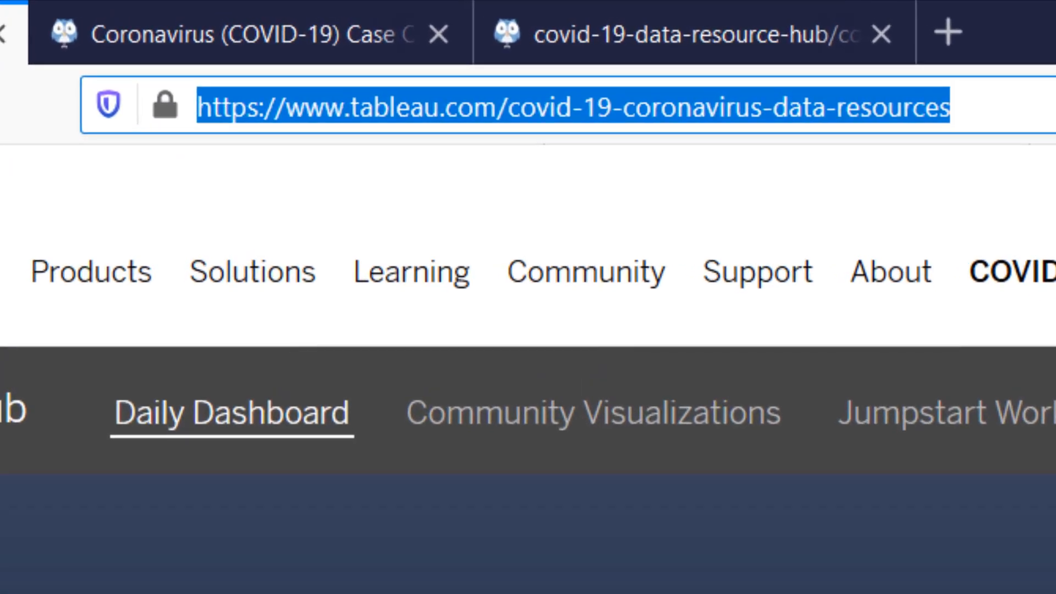
scroll(527, 369, down, 15)
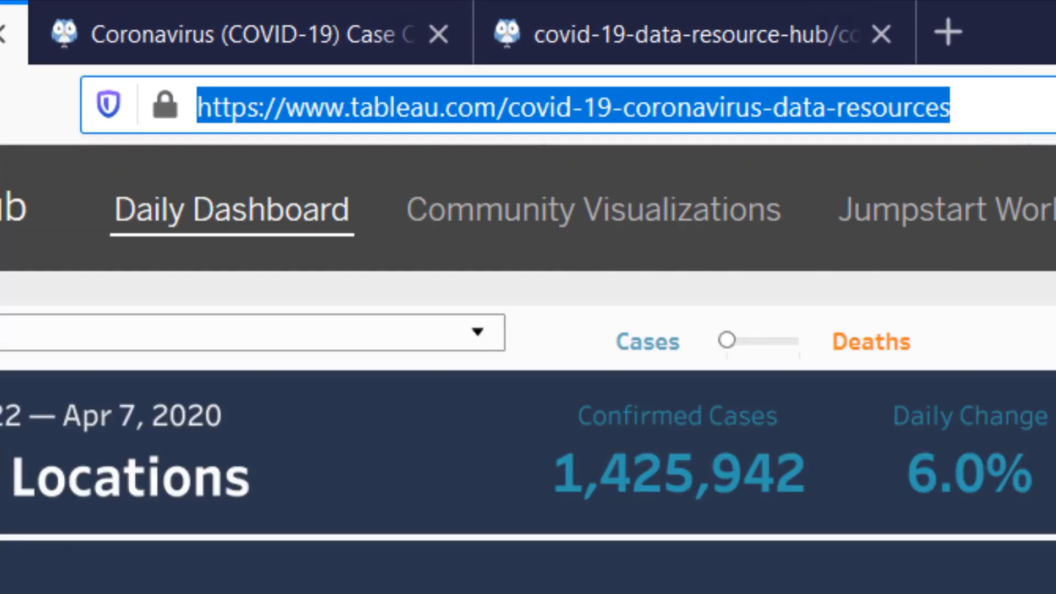
scroll(486, 242, down, 10)
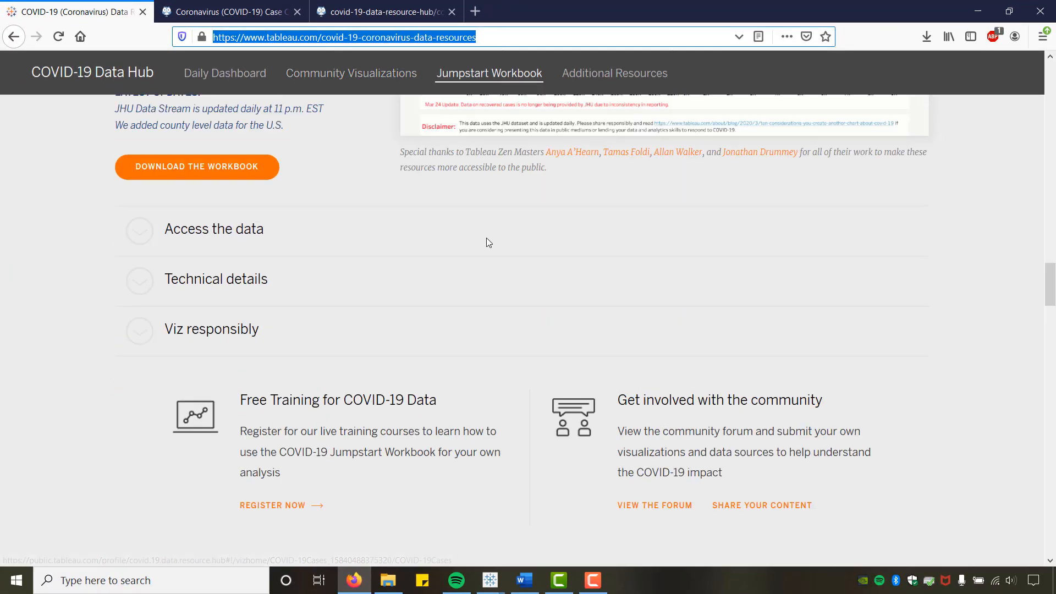
scroll(486, 242, up, 2)
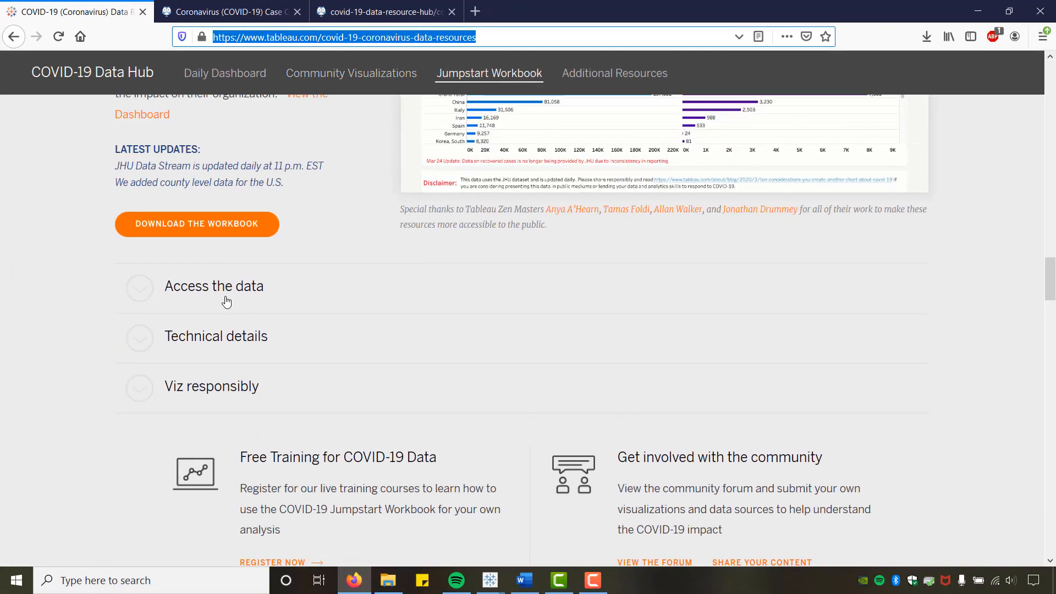
click(145, 294)
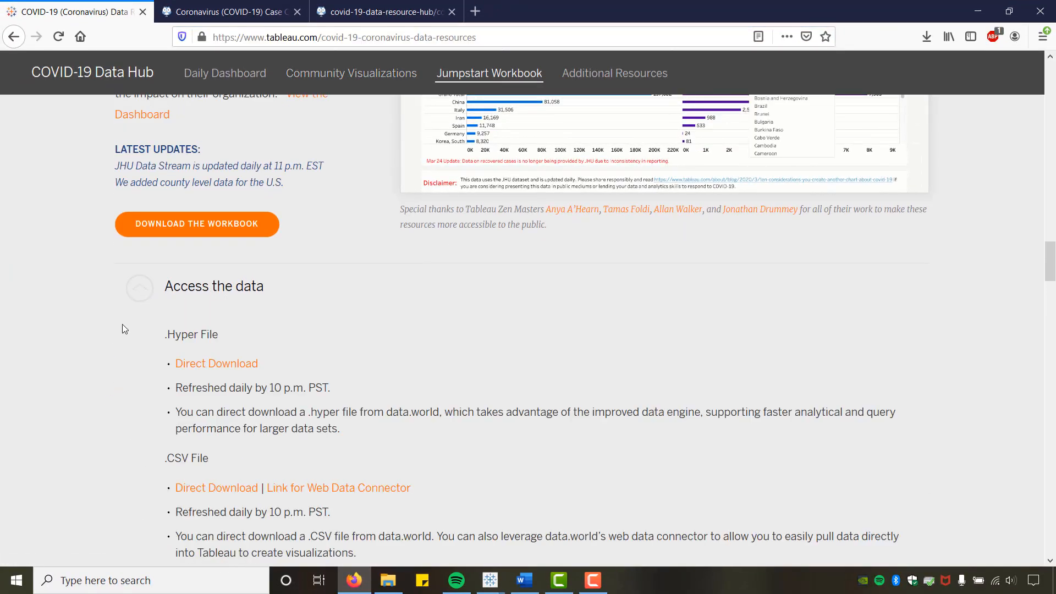
scroll(122, 325, down, 4)
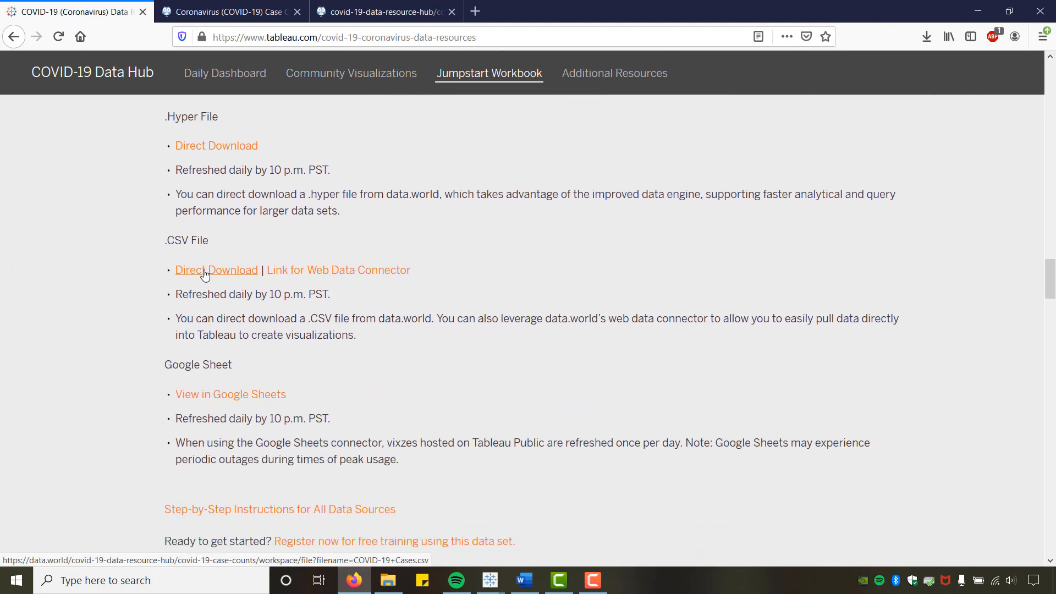
Review the files of the Coronavirus (COVID-19) Case Counts dataset on data.world and the field descriptions in its data dictionary.
click(205, 12)
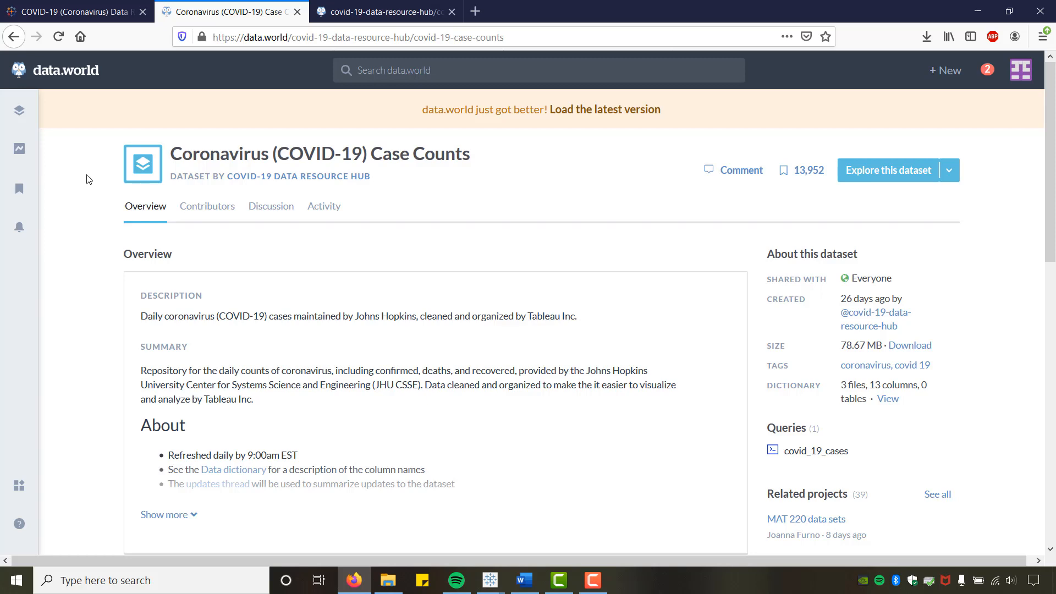
scroll(79, 233, down, 1)
scroll(81, 235, down, 5)
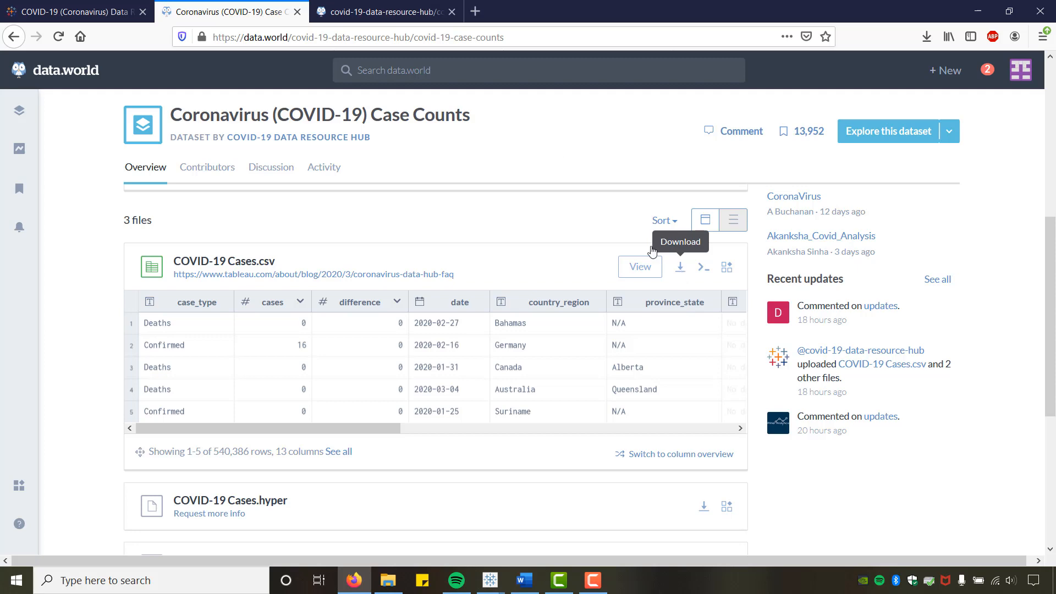
click(410, 13)
scroll(774, 265, down, 3)
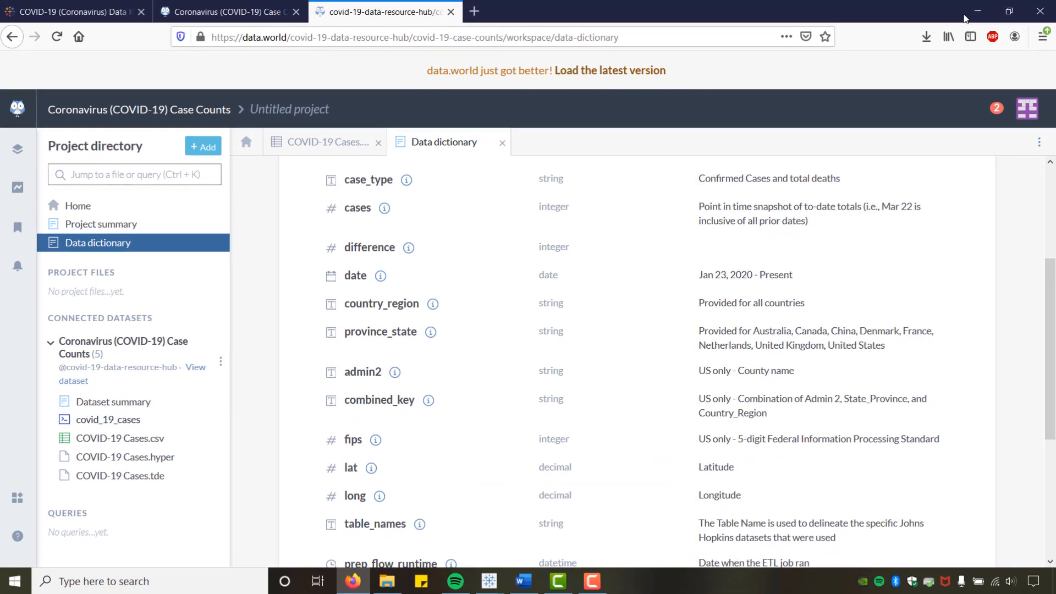
Switch to the Book2 workbook in Tableau Public and examine Georgia's confirmed cases by date in the Example sheet.
mouse_move(485, 588)
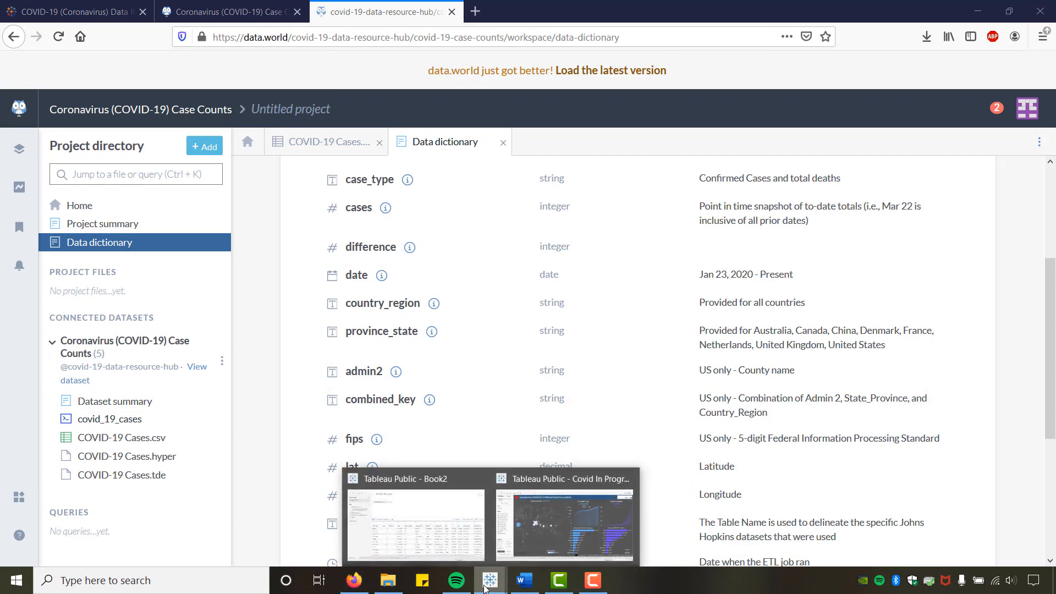
click(416, 522)
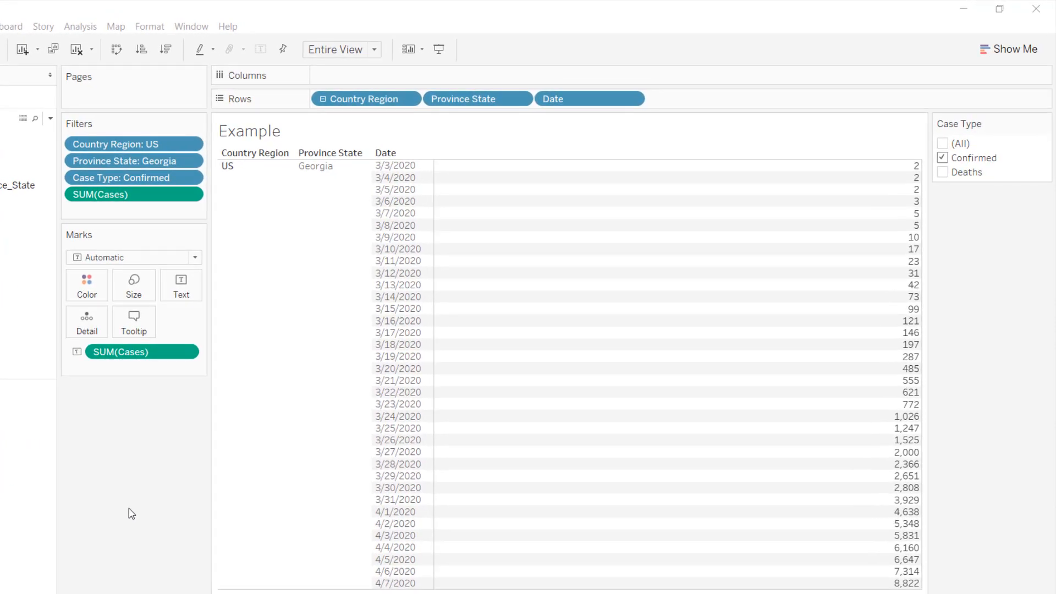
click(246, 189)
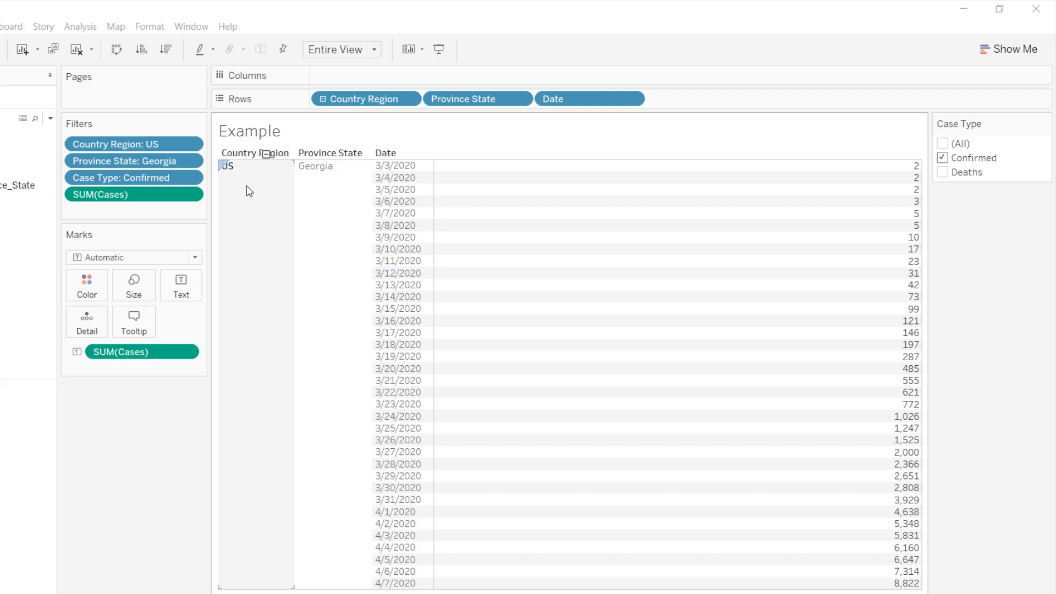
click(309, 198)
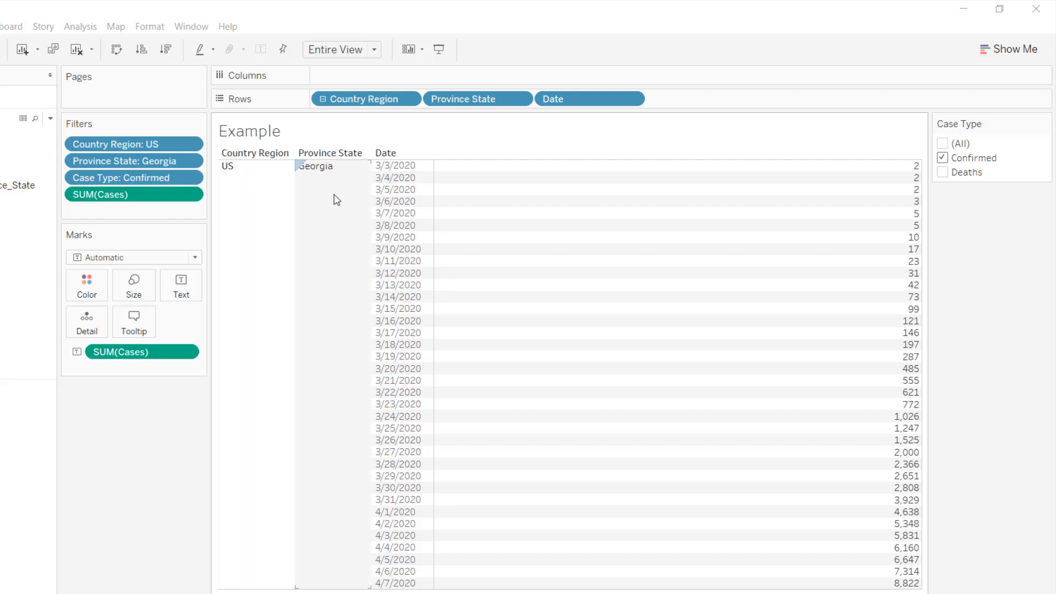
click(385, 172)
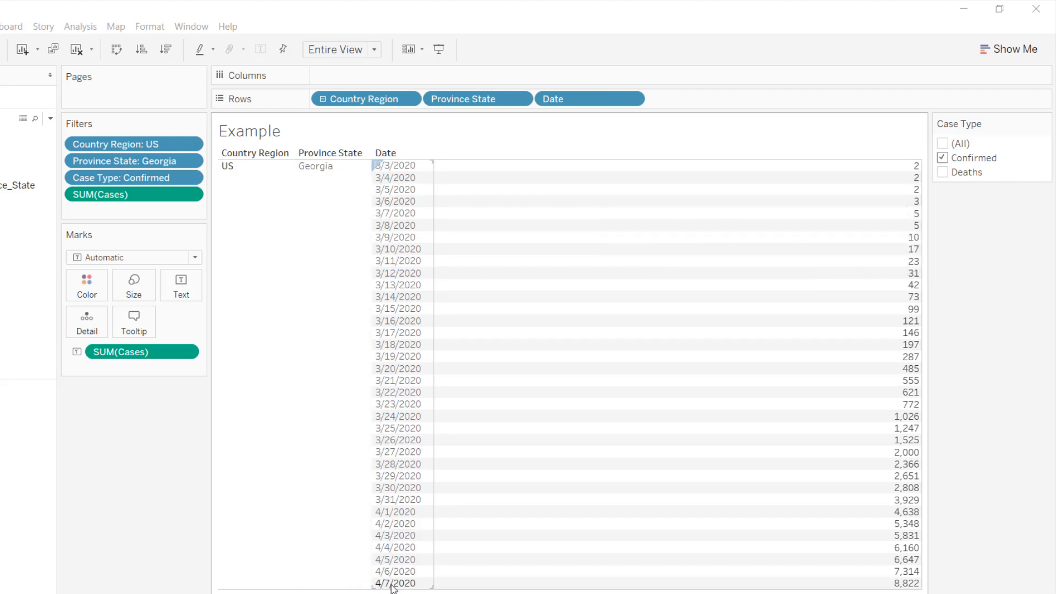
mouse_move(910, 587)
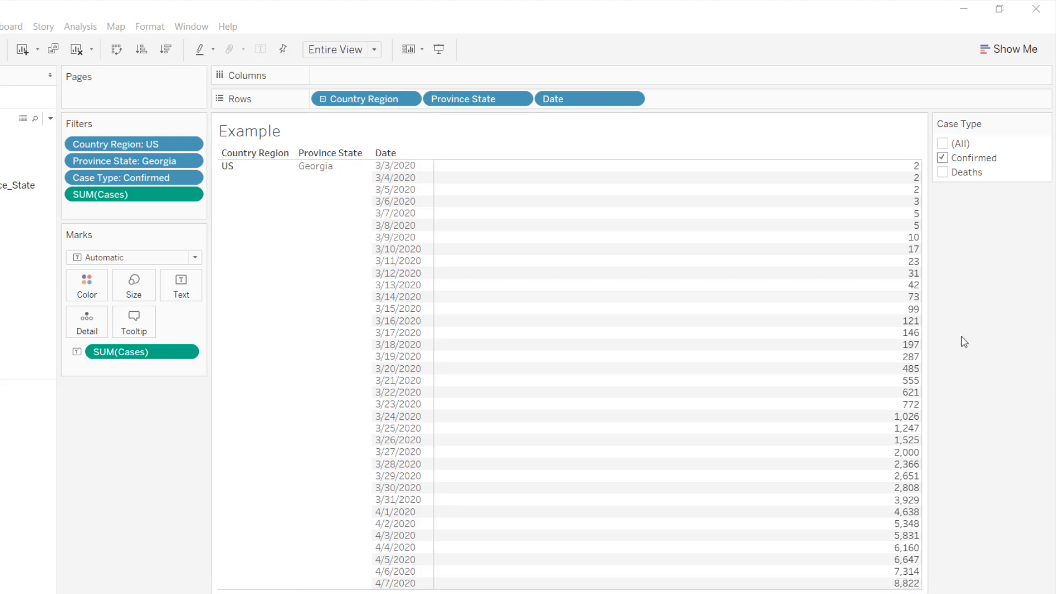
Compare the Deaths-only and combined values using the Case Type filter, and restore it to Confirmed only.
click(942, 172)
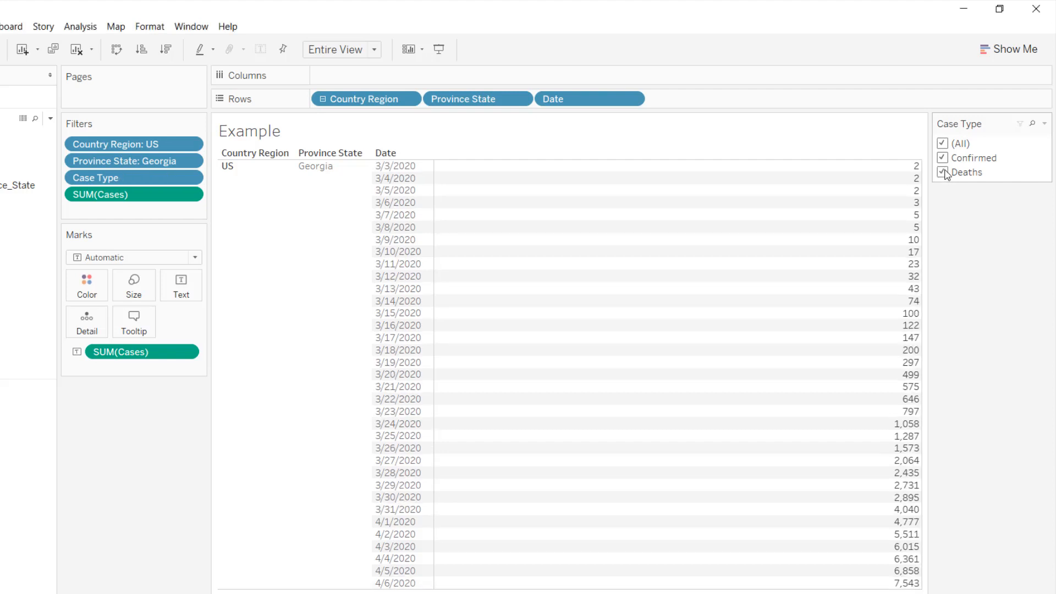
click(942, 158)
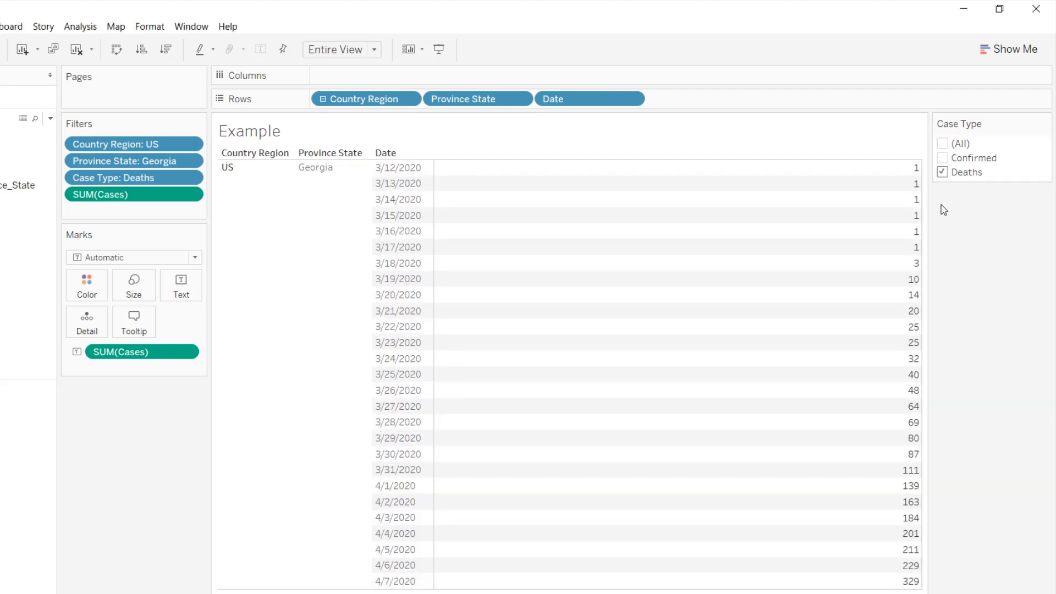
click(942, 158)
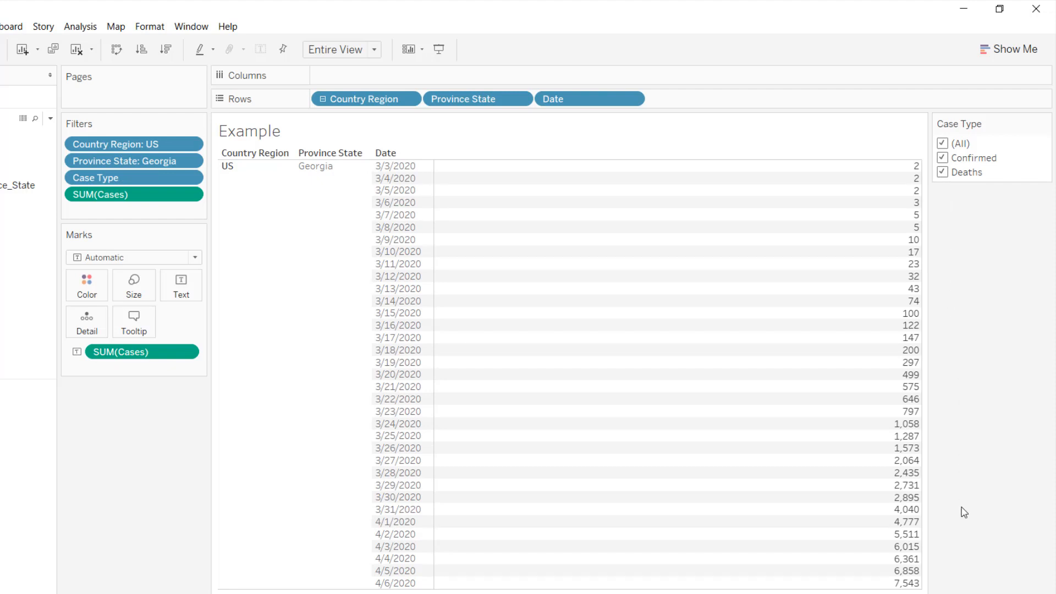
click(942, 158)
click(943, 172)
click(942, 158)
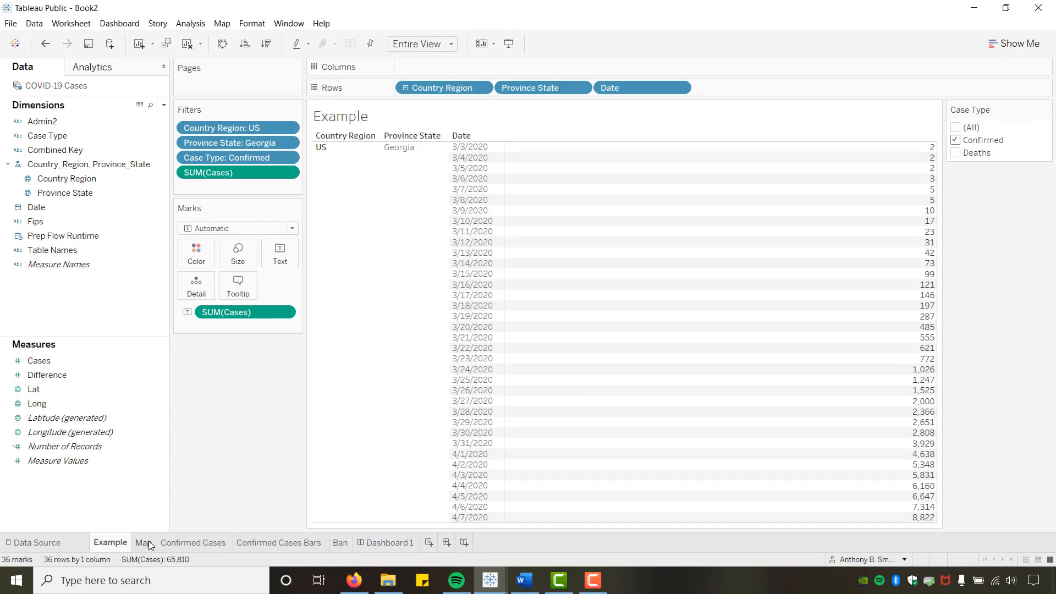
Build a world map on the Map sheet from the generated latitude and longitude, with Country Region as detail.
click(143, 542)
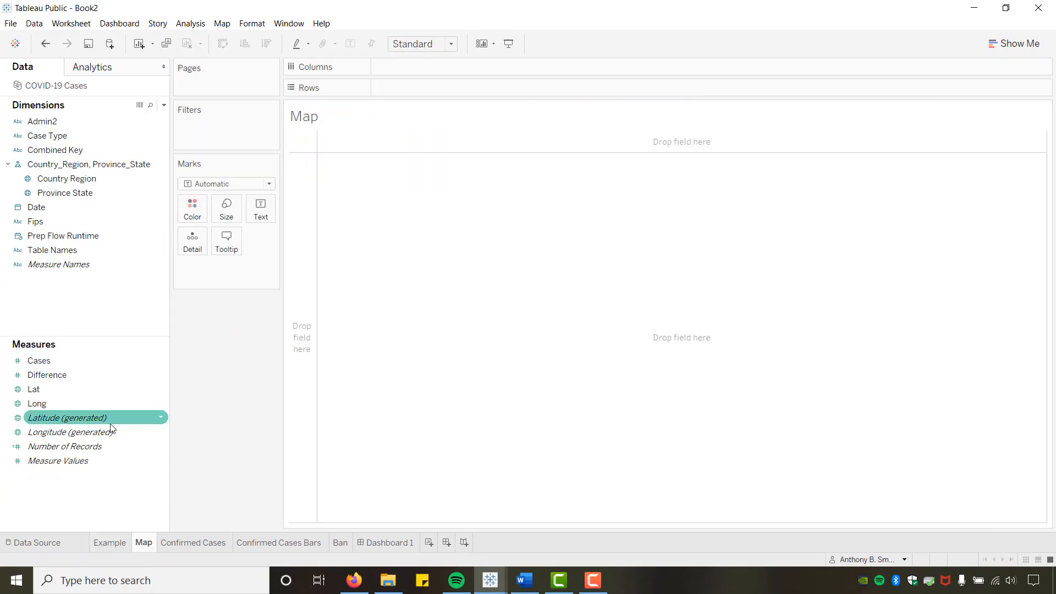
double_click(55, 419)
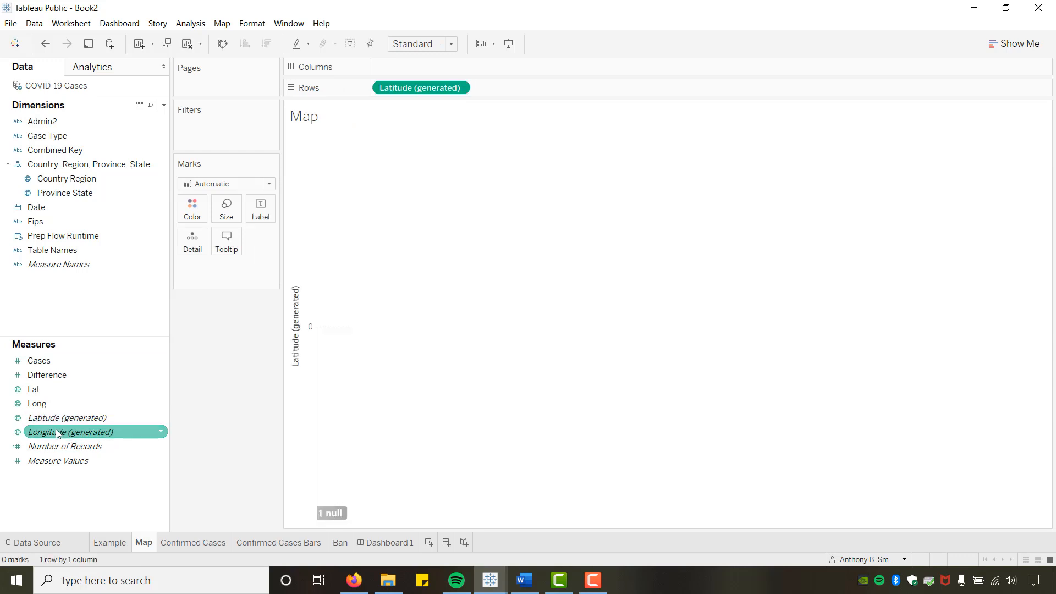
double_click(57, 433)
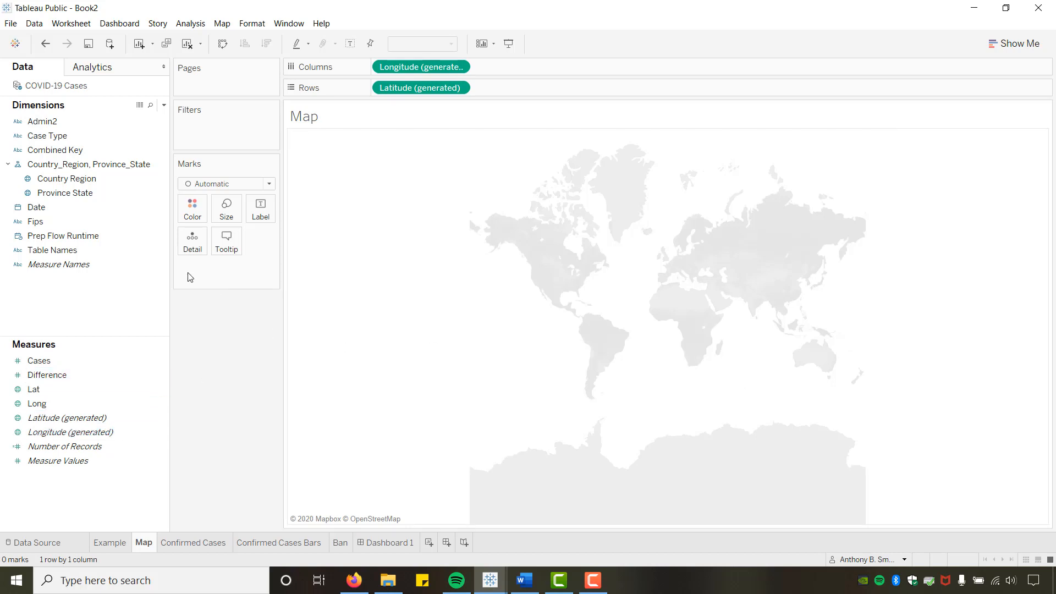
drag(57, 179, 190, 247)
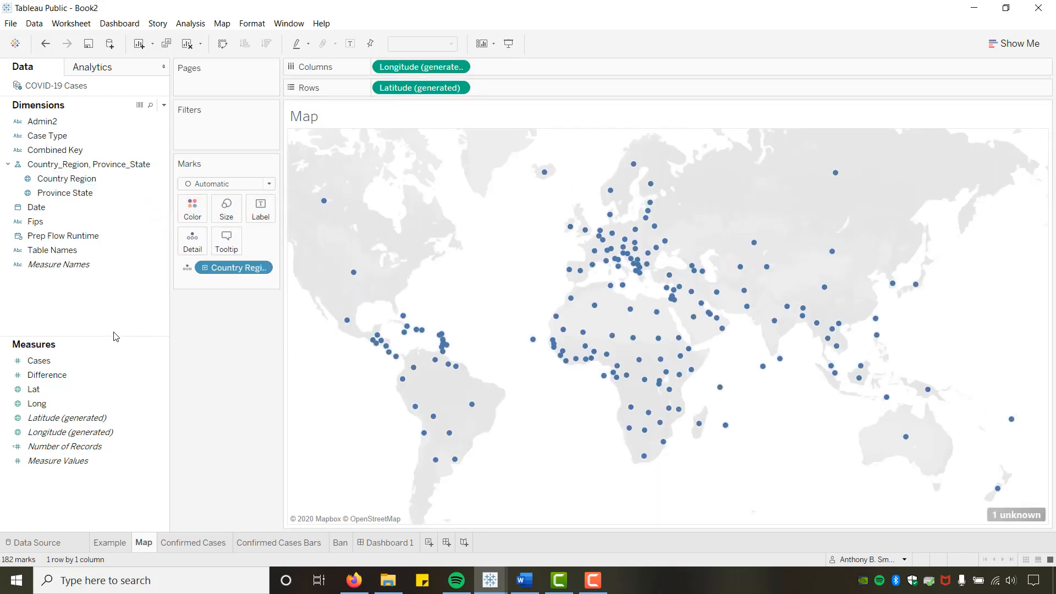
Size the map marks by the sum of Cases and enlarge the circles to slightly above the middle size setting.
click(39, 361)
drag(36, 362, 222, 218)
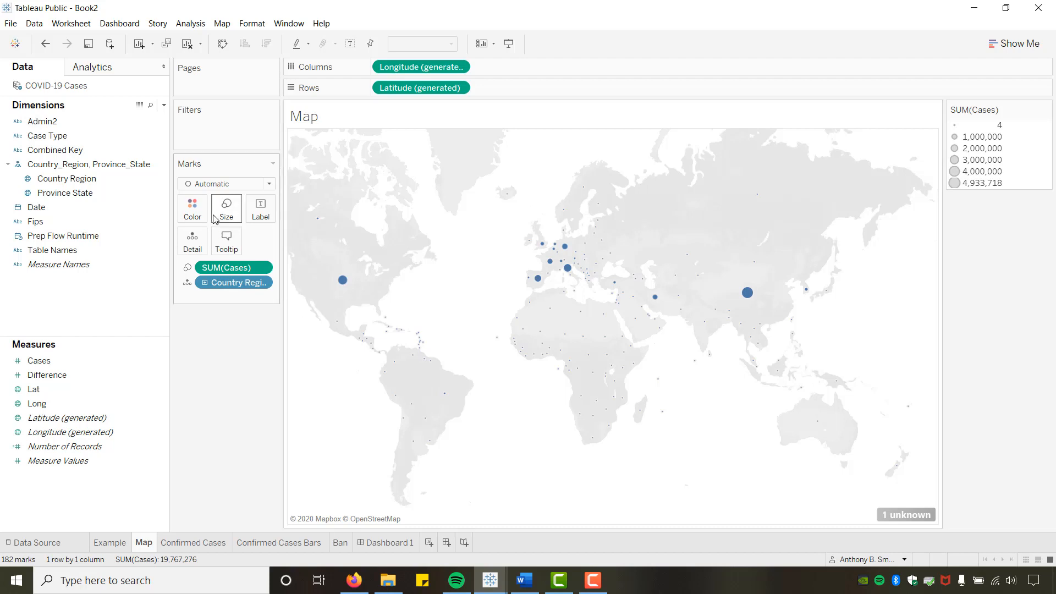
click(230, 218)
drag(244, 240, 274, 244)
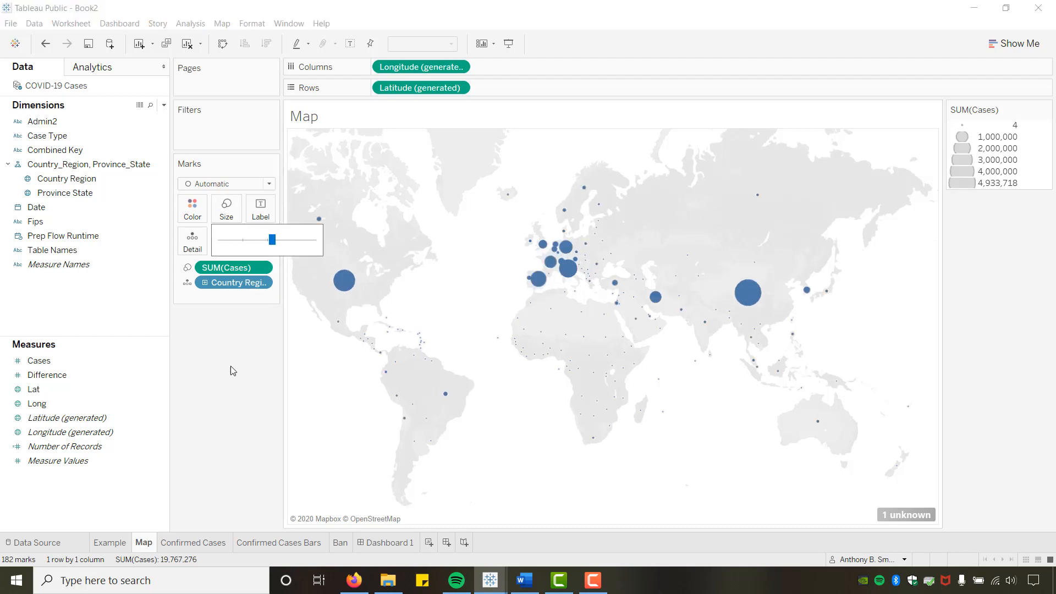
click(81, 194)
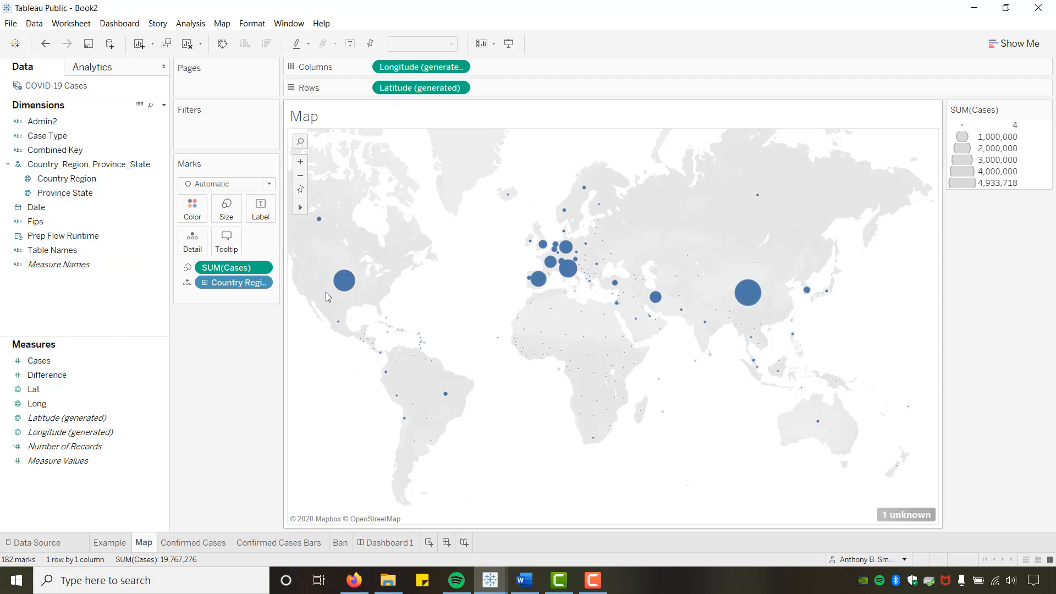
mouse_move(343, 287)
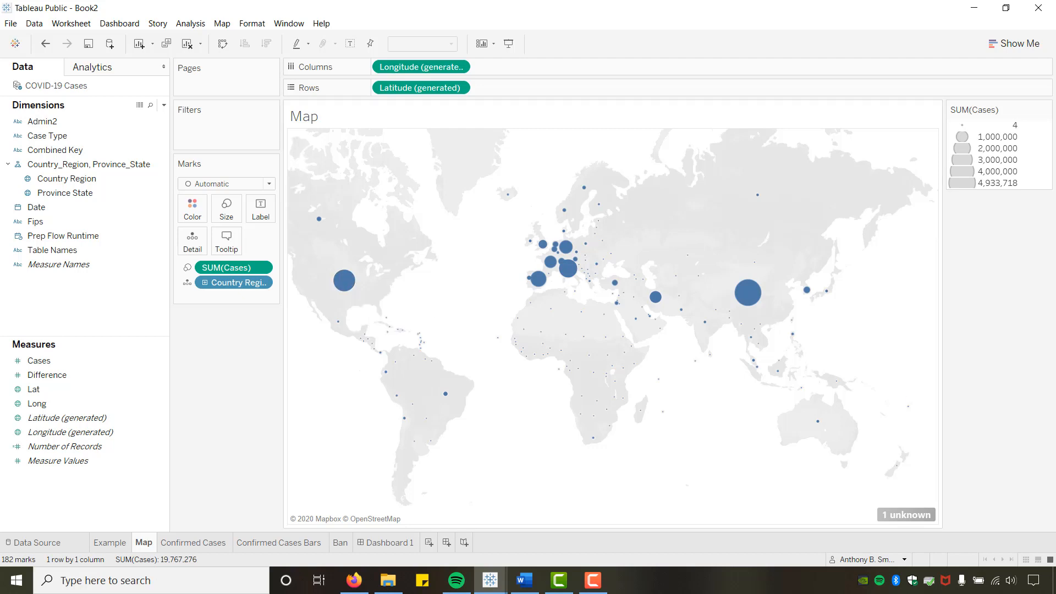
key(alt+Tab)
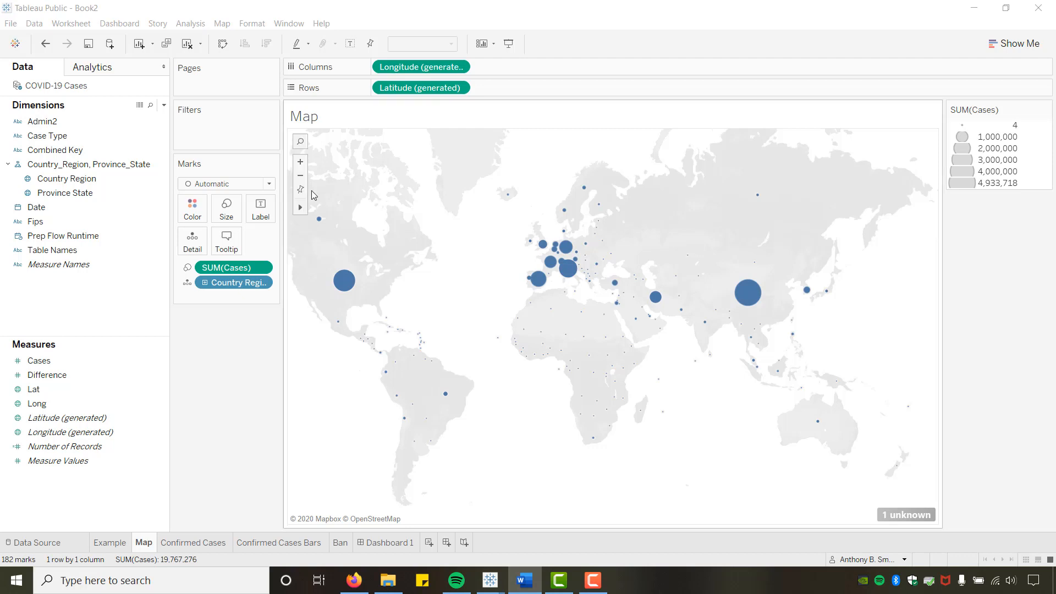
Filter the world map by Case Type so that only Confirmed cases are included.
drag(40, 144, 193, 124)
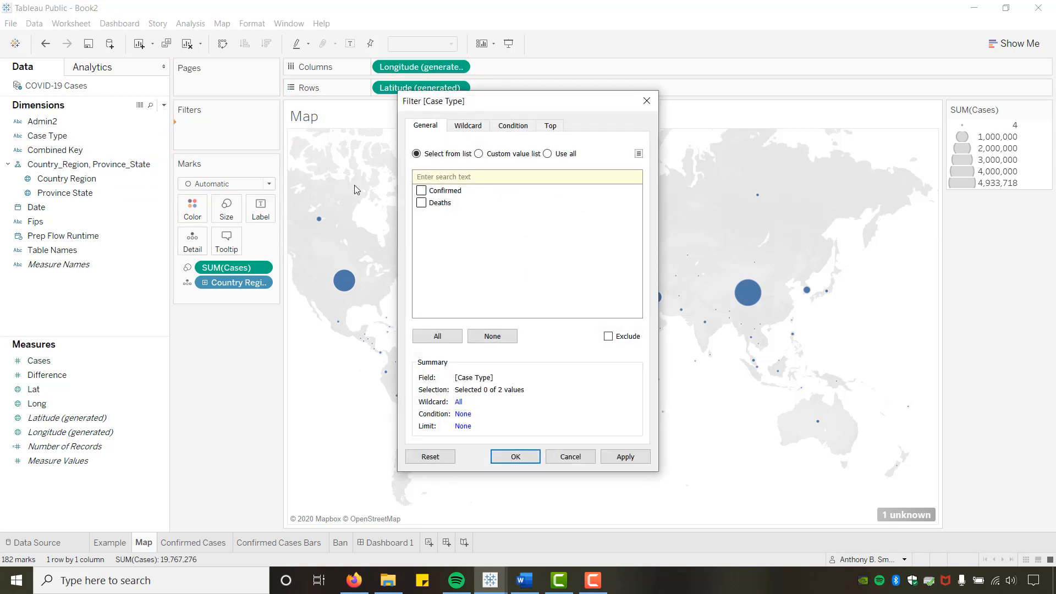
click(421, 190)
click(609, 458)
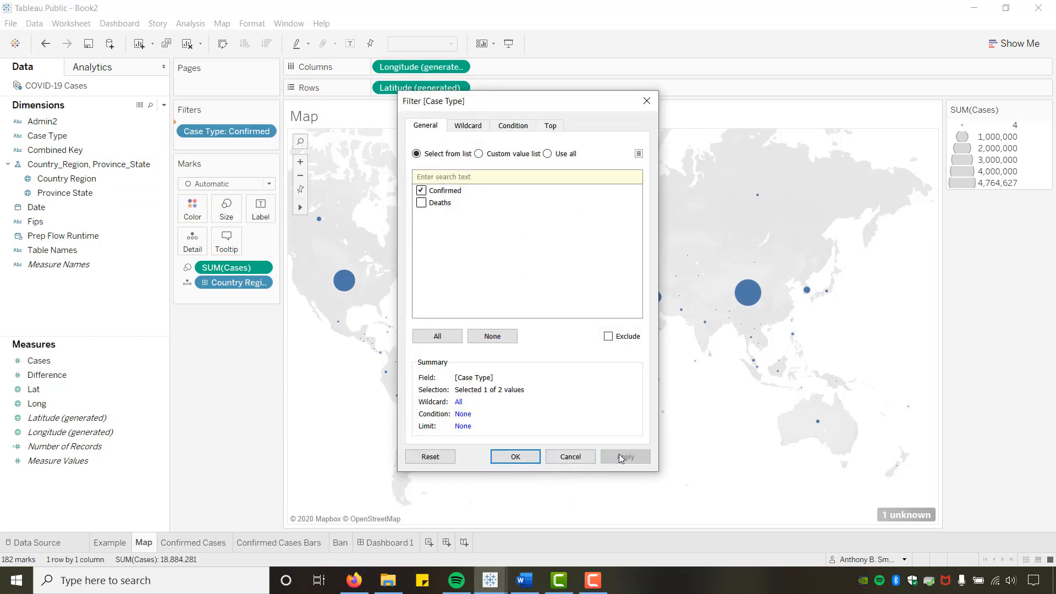
click(515, 457)
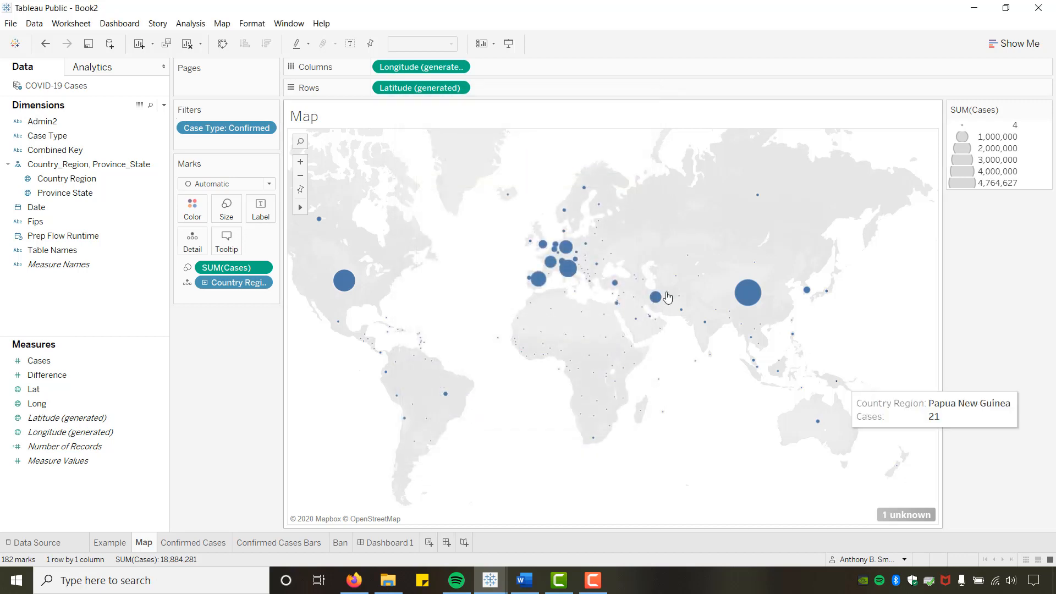
Page the map by Date using the exact date, and hide the SUM(Cases) size legend.
drag(36, 213, 197, 147)
drag(193, 90, 194, 85)
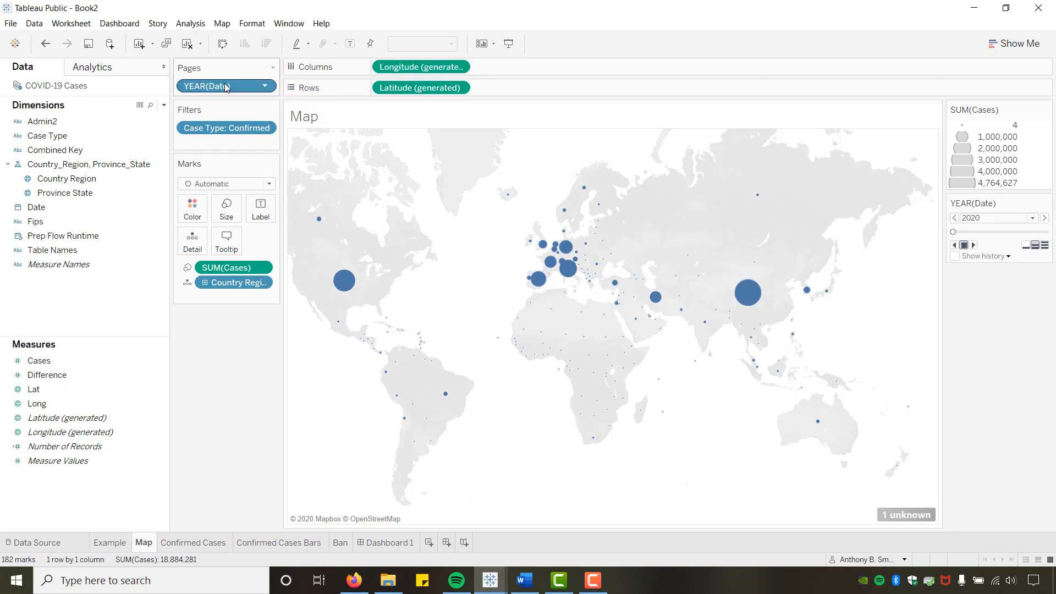
click(264, 85)
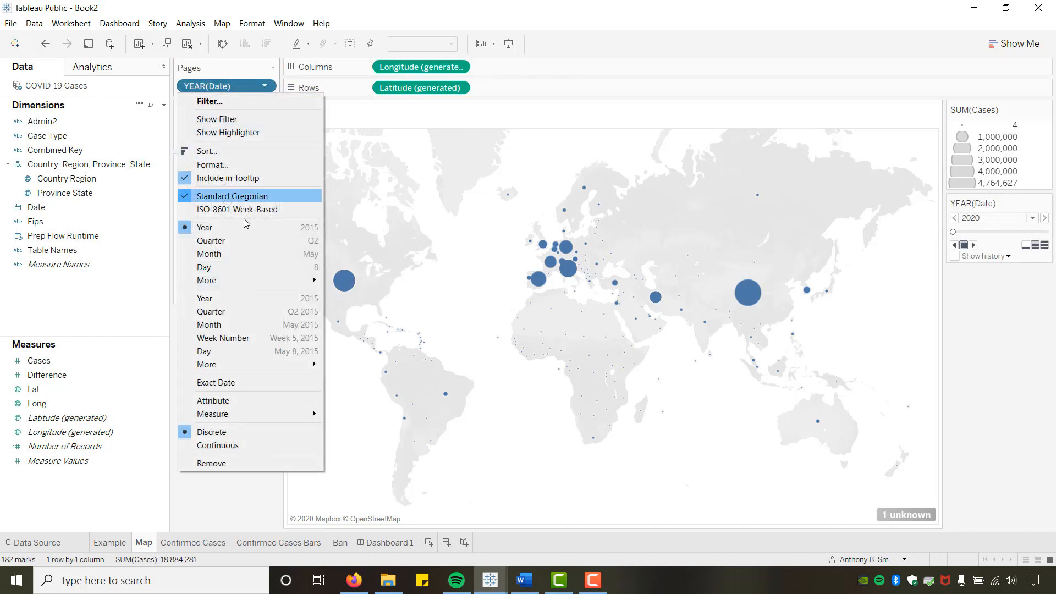
click(233, 383)
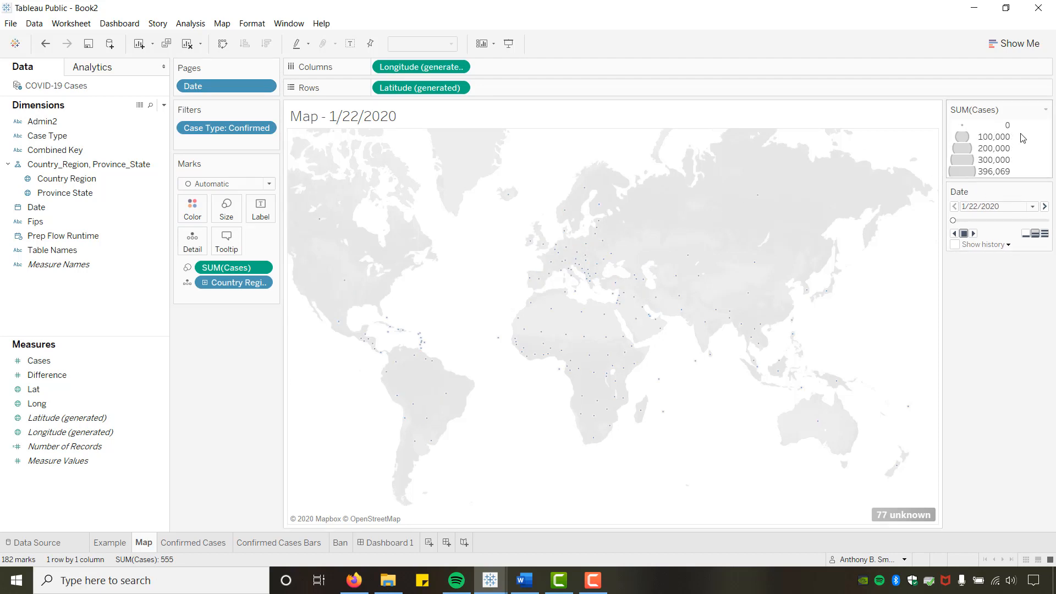
click(1045, 109)
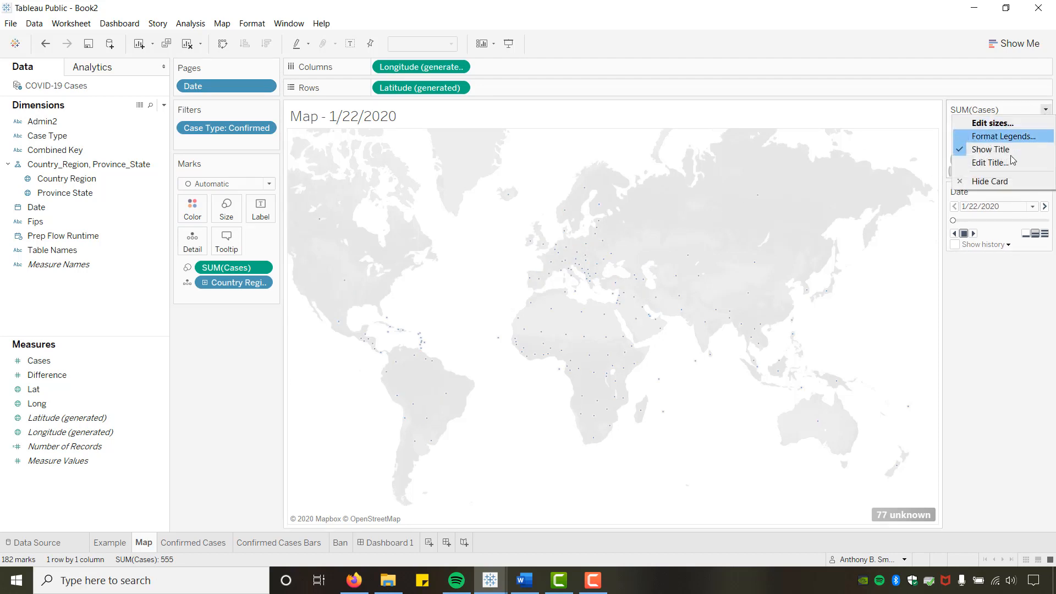
click(989, 181)
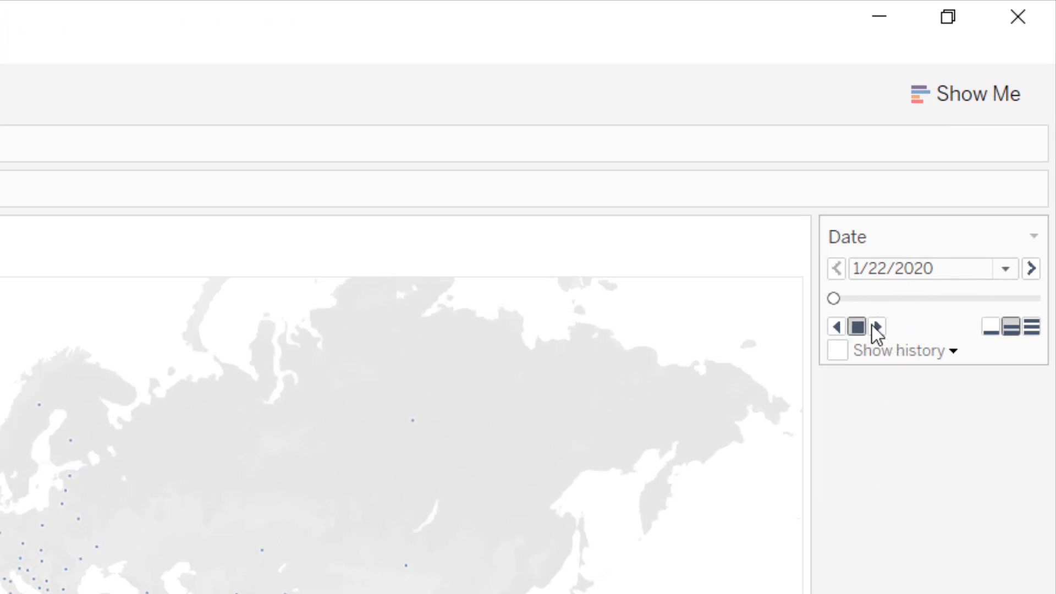
Set the date playback to the fastest speed, show history for all marks, and play the animation forward.
click(1031, 329)
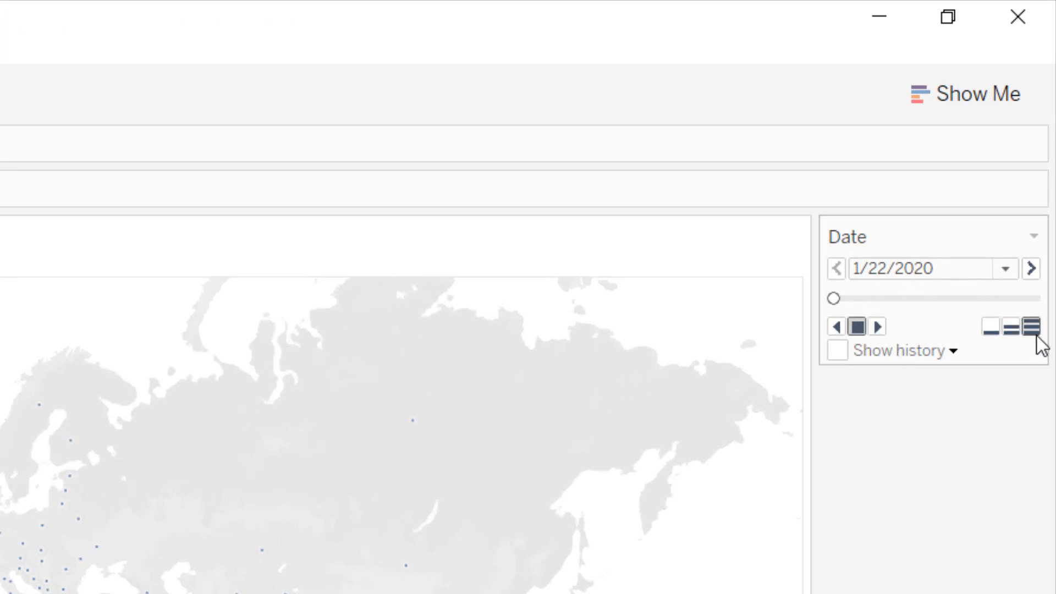
click(837, 350)
click(953, 351)
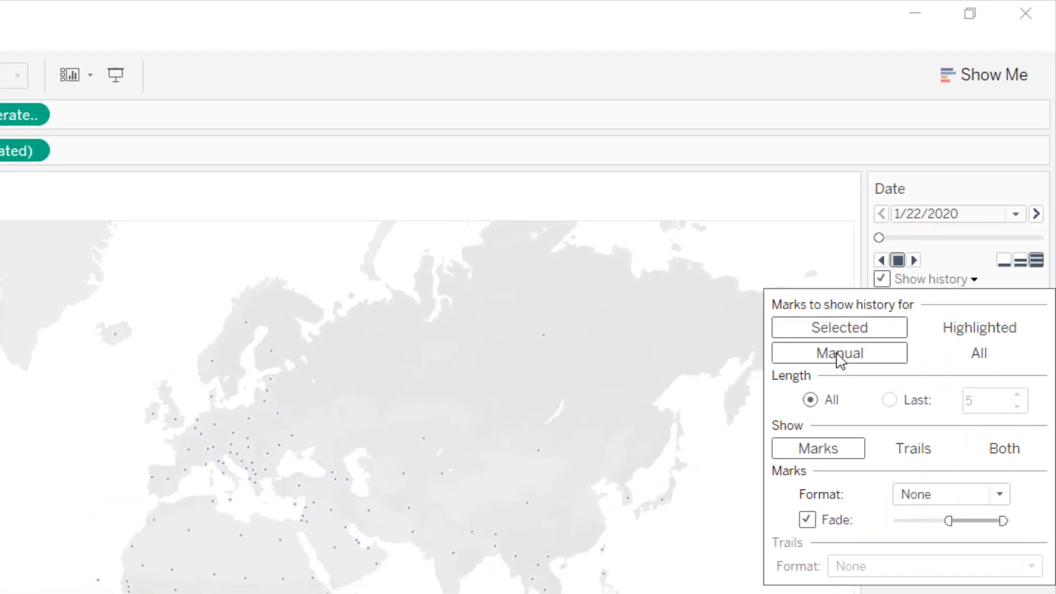
click(979, 358)
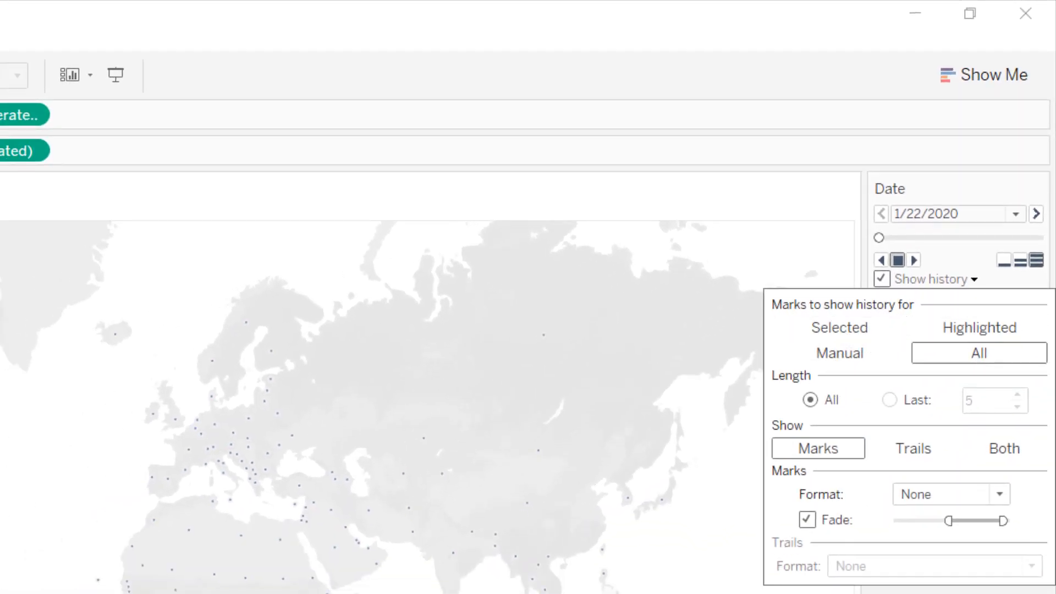
click(971, 591)
click(914, 261)
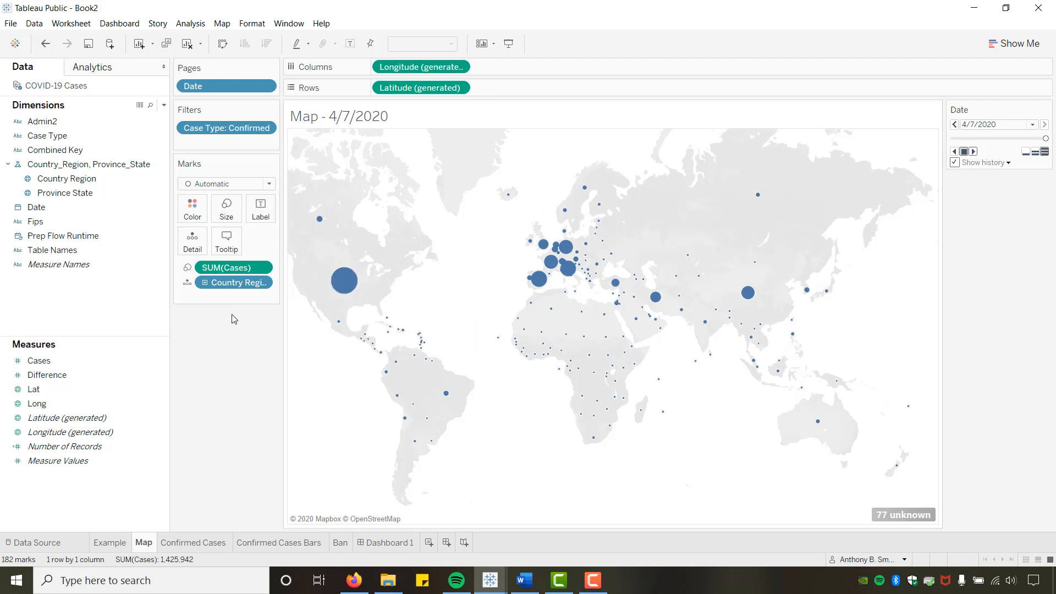
Color the map circles light orange and give them a black border.
click(192, 208)
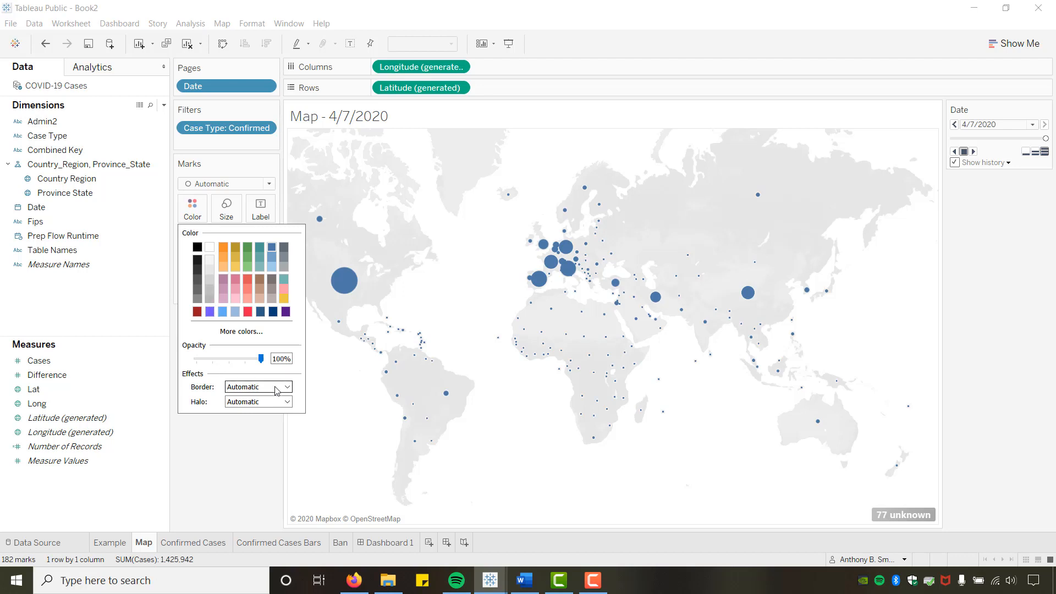
click(225, 268)
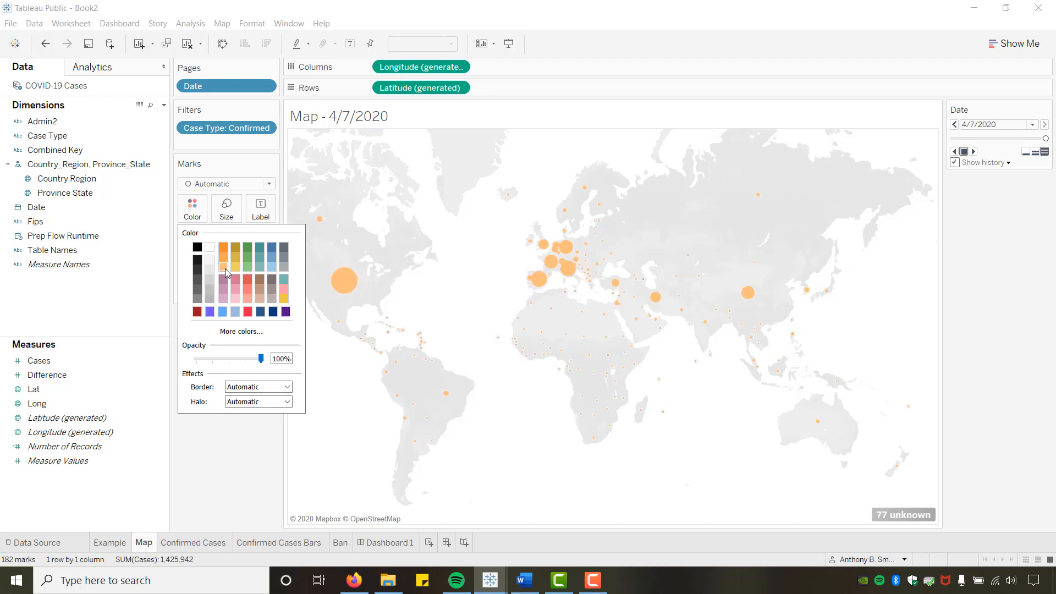
click(286, 387)
click(233, 434)
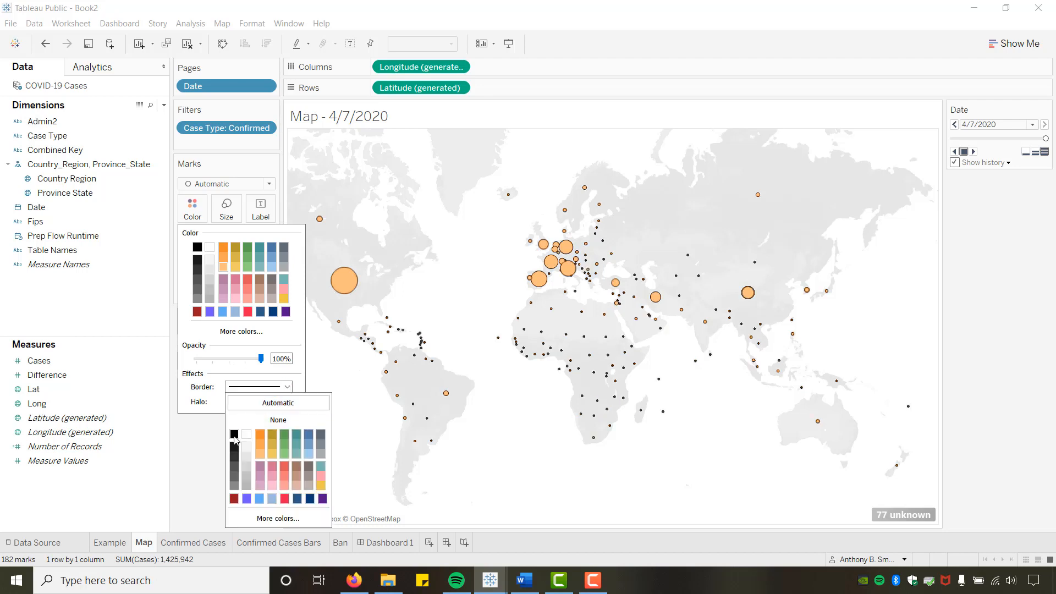
click(201, 433)
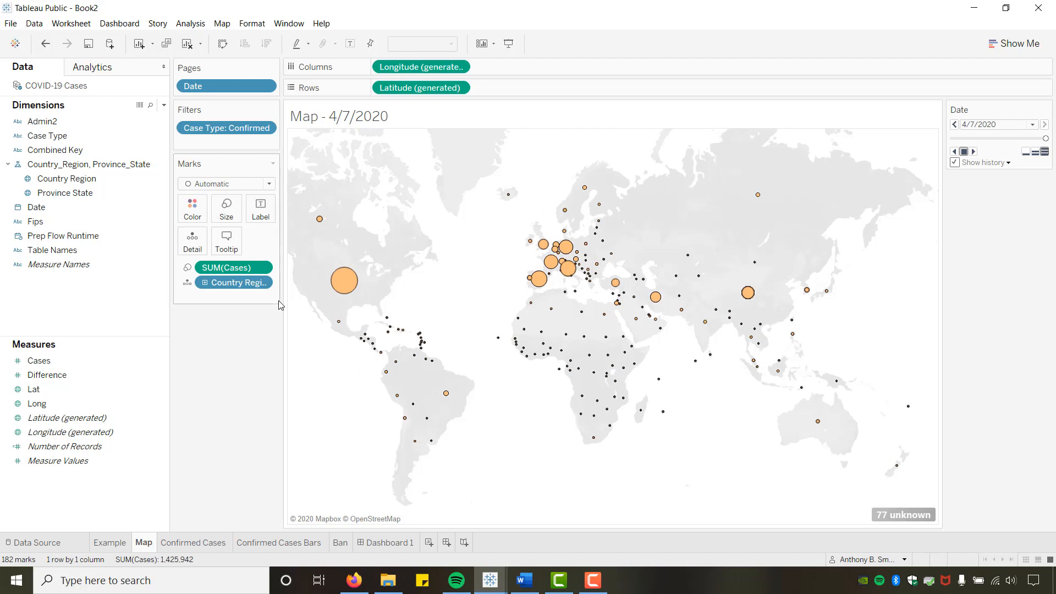
Set the map's background style to Normal.
click(222, 23)
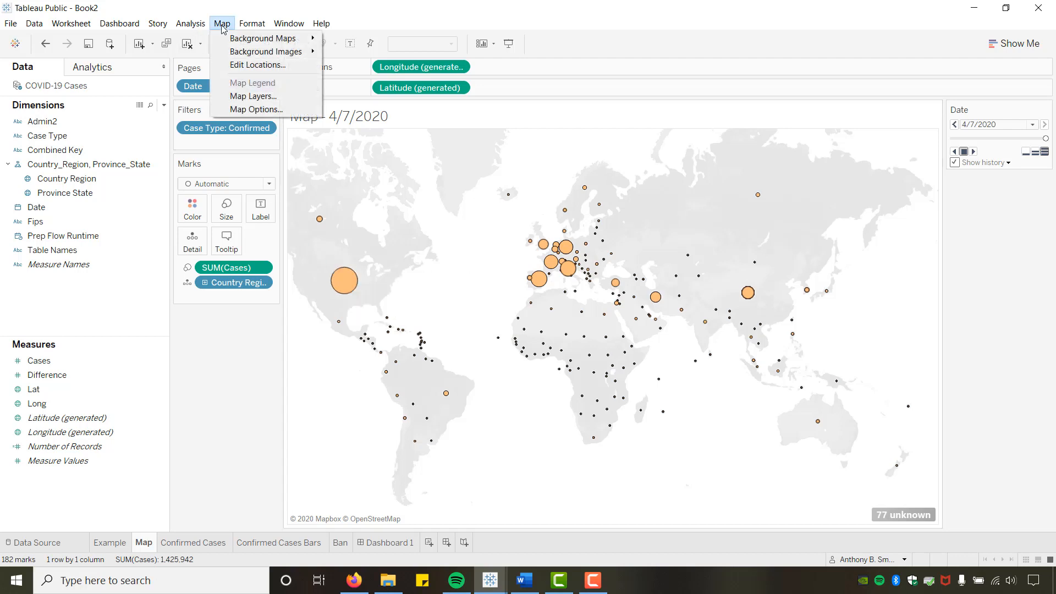
click(232, 96)
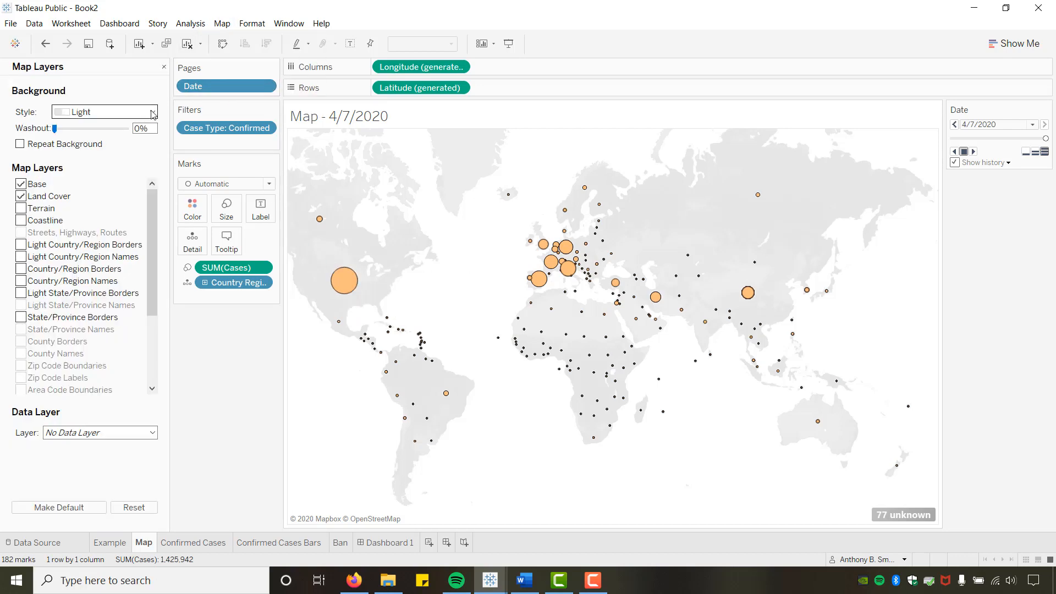
click(153, 114)
click(92, 132)
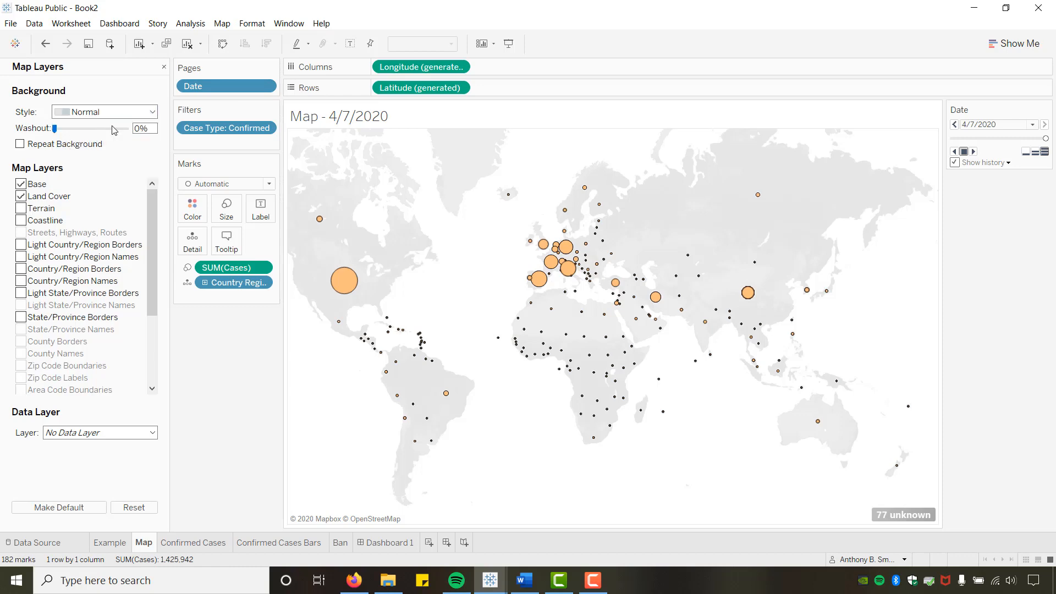
Try the Dark background style on the map, and switch back to Normal.
click(113, 112)
click(101, 145)
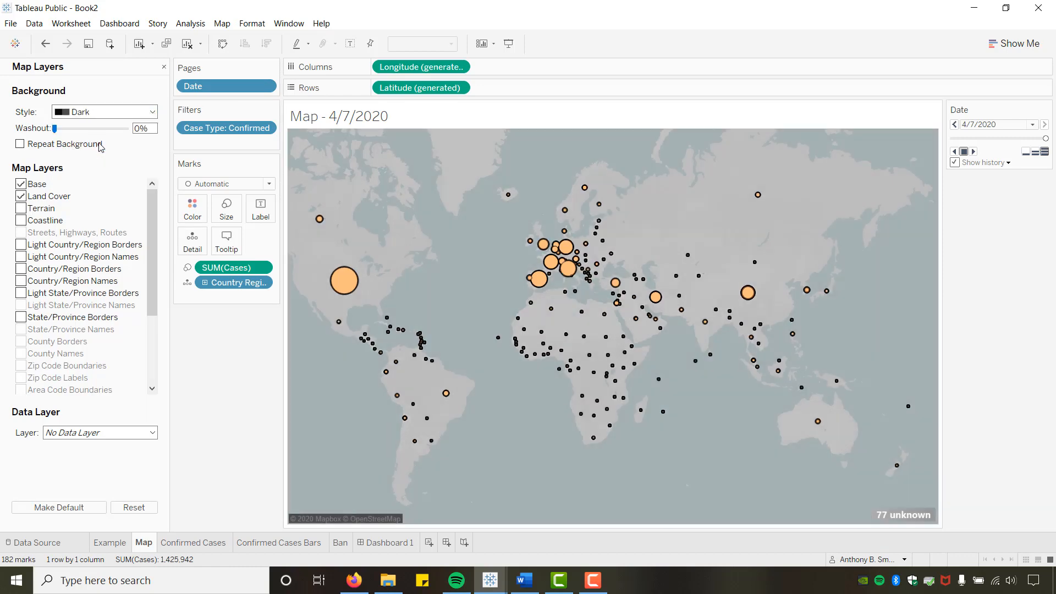
click(148, 112)
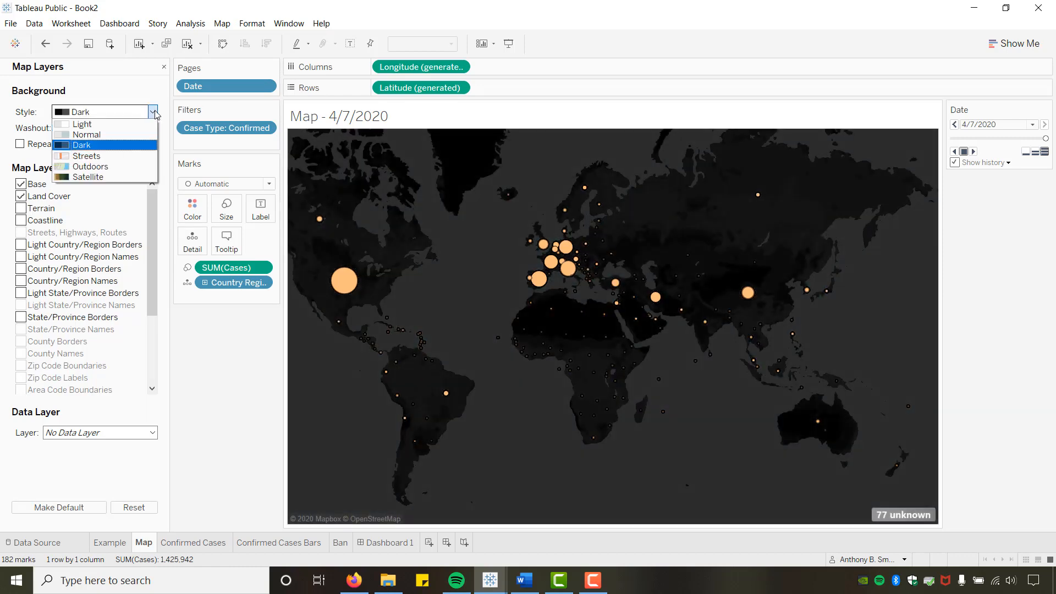
click(92, 133)
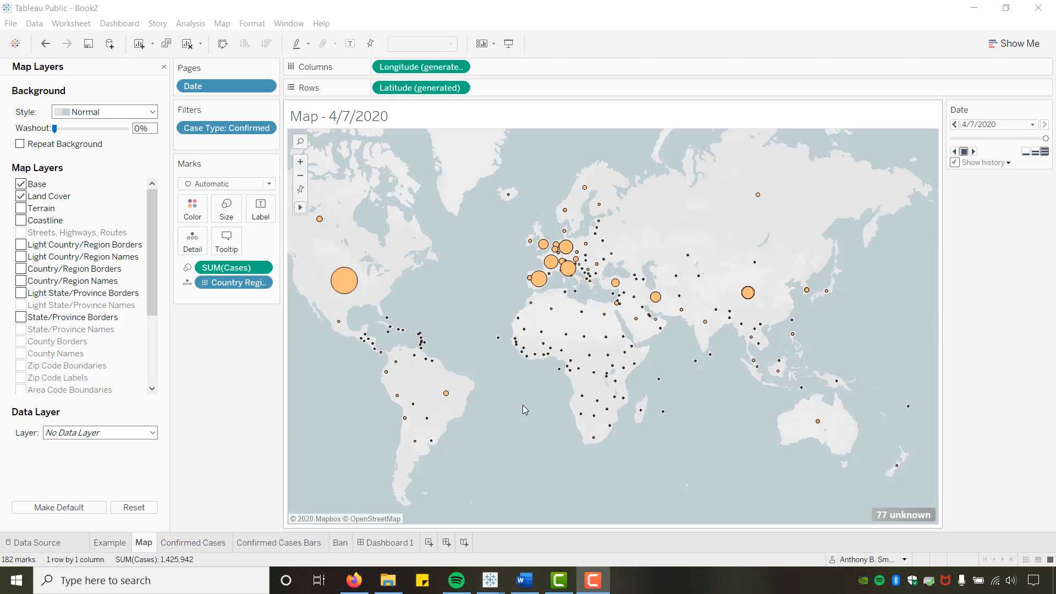
Shade the Map sheet's default pane dark gray.
right_click(523, 405)
click(548, 460)
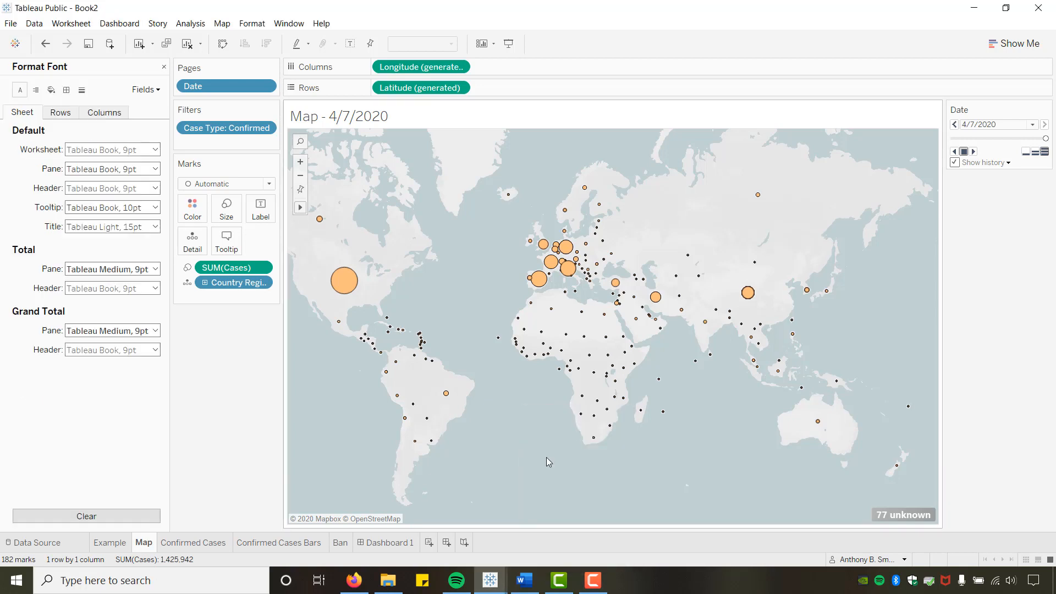
click(51, 90)
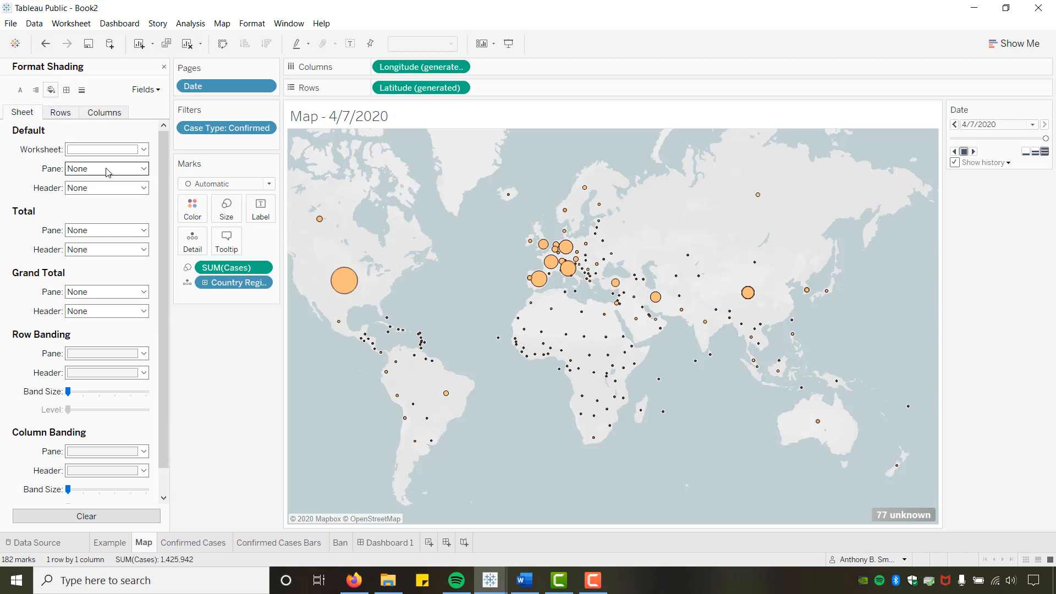
click(142, 168)
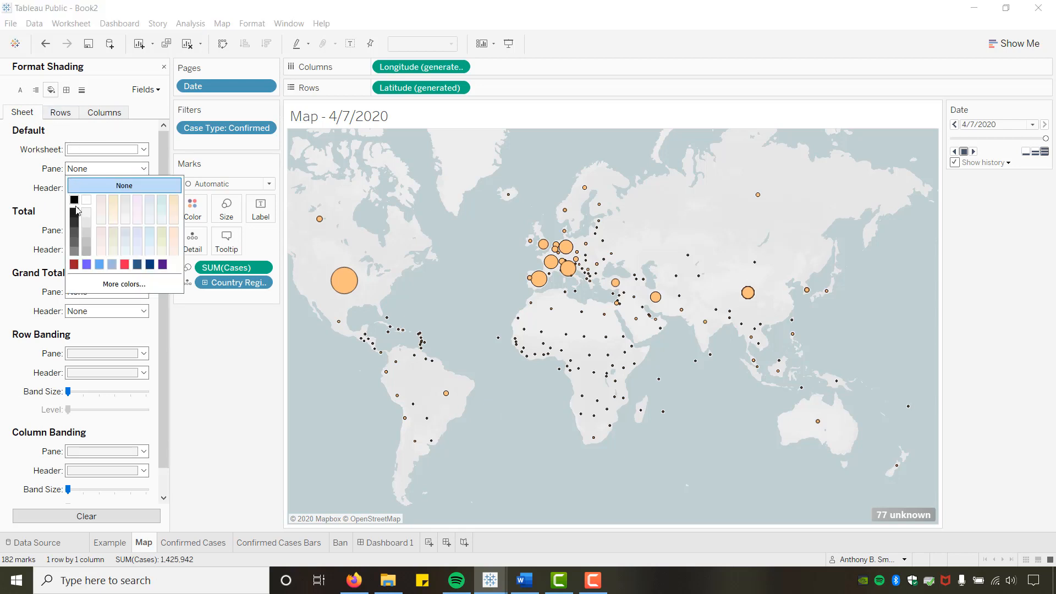
click(76, 231)
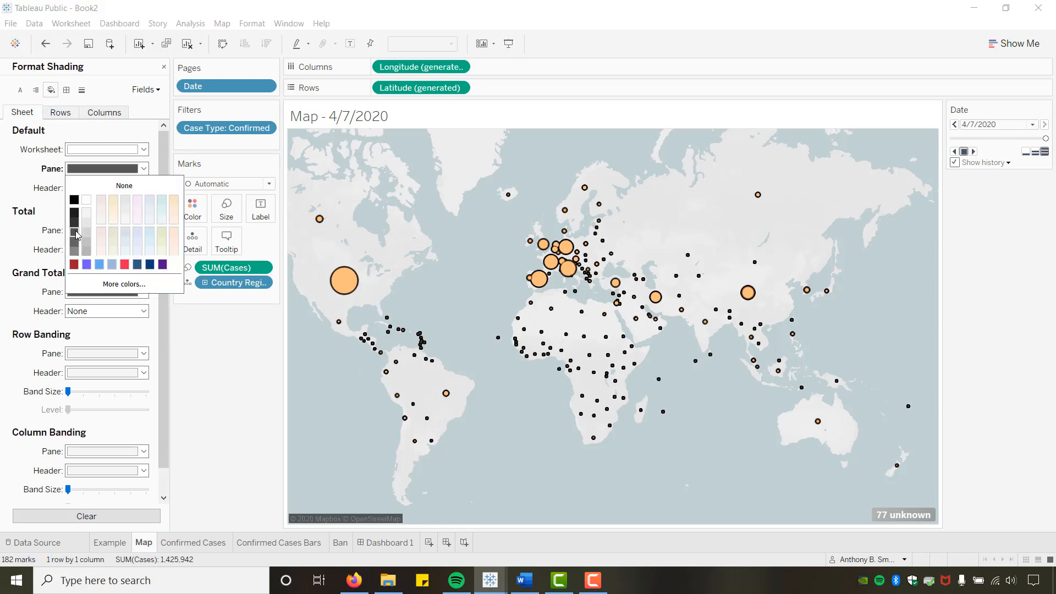
click(231, 387)
Hide the map's Base and Land Cover layers, and show the Coastline and Country/Region Borders layers.
click(221, 23)
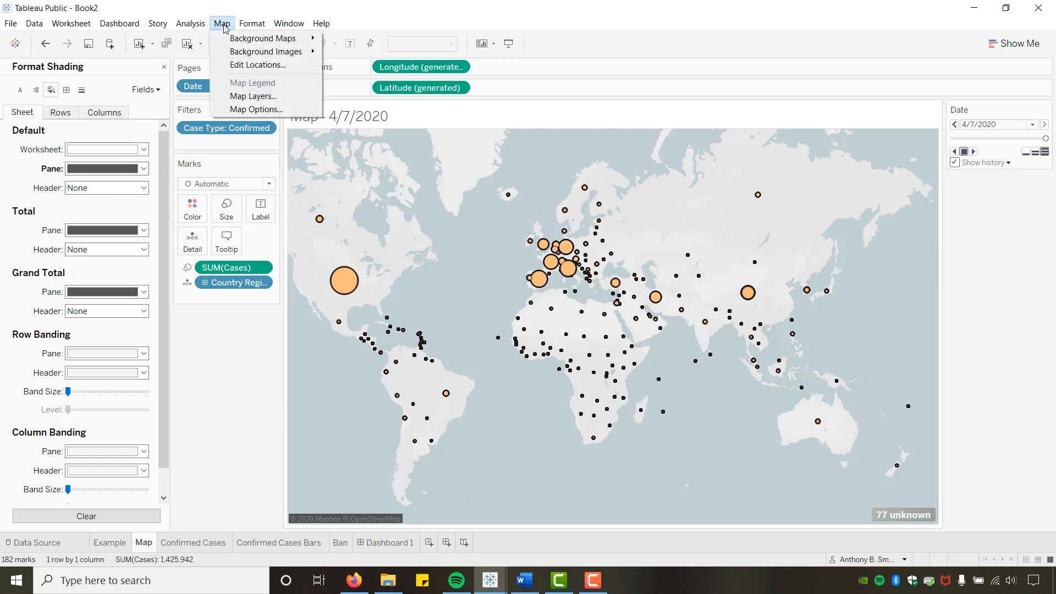
click(243, 96)
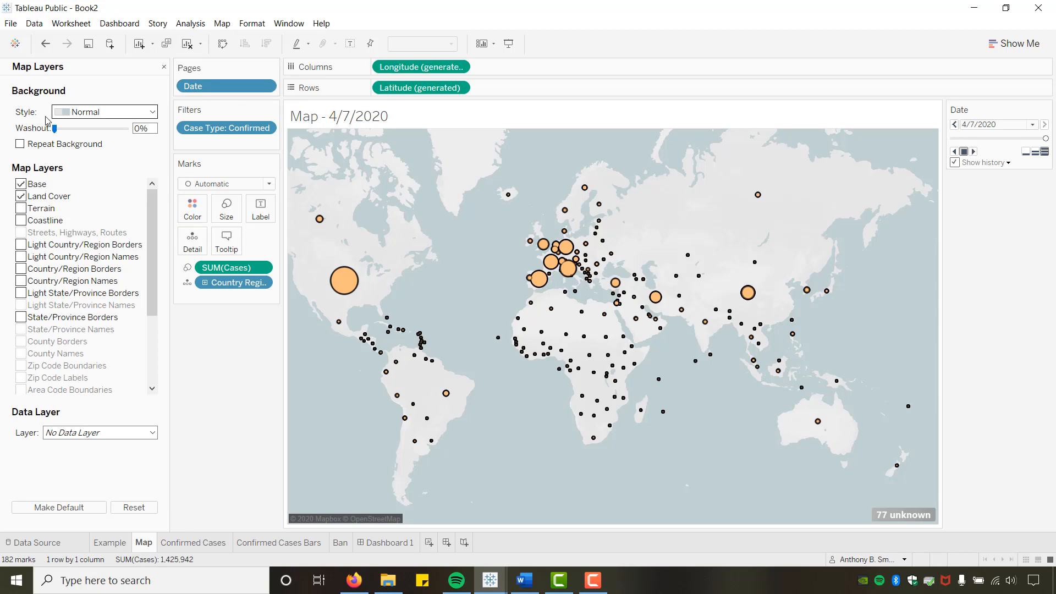
click(21, 196)
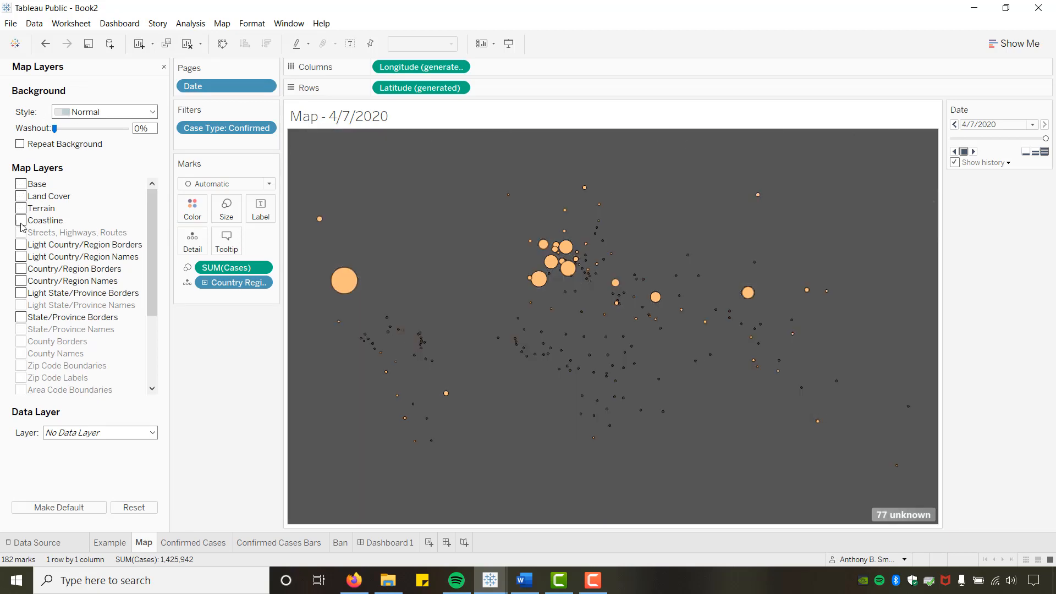
click(21, 221)
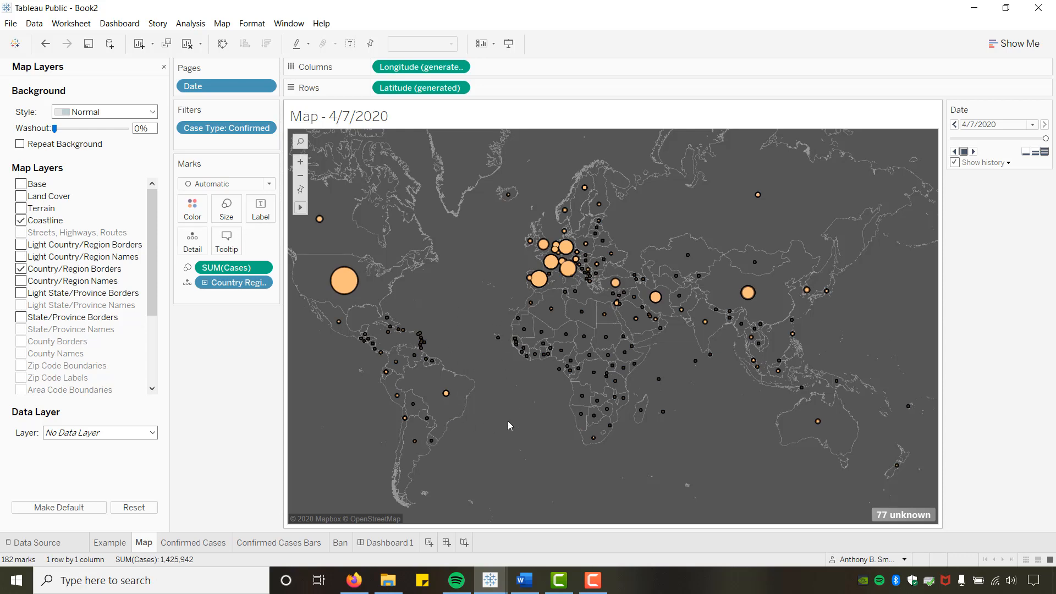
Compare the map with the Base and Land Cover layers turned on and off, and hide both again.
click(20, 196)
click(20, 184)
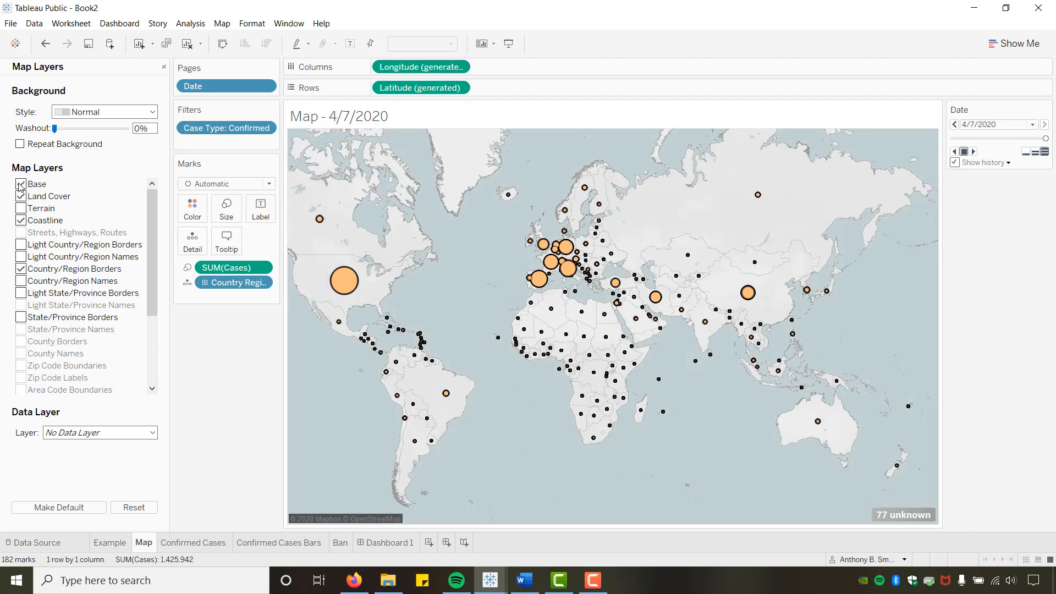
click(21, 185)
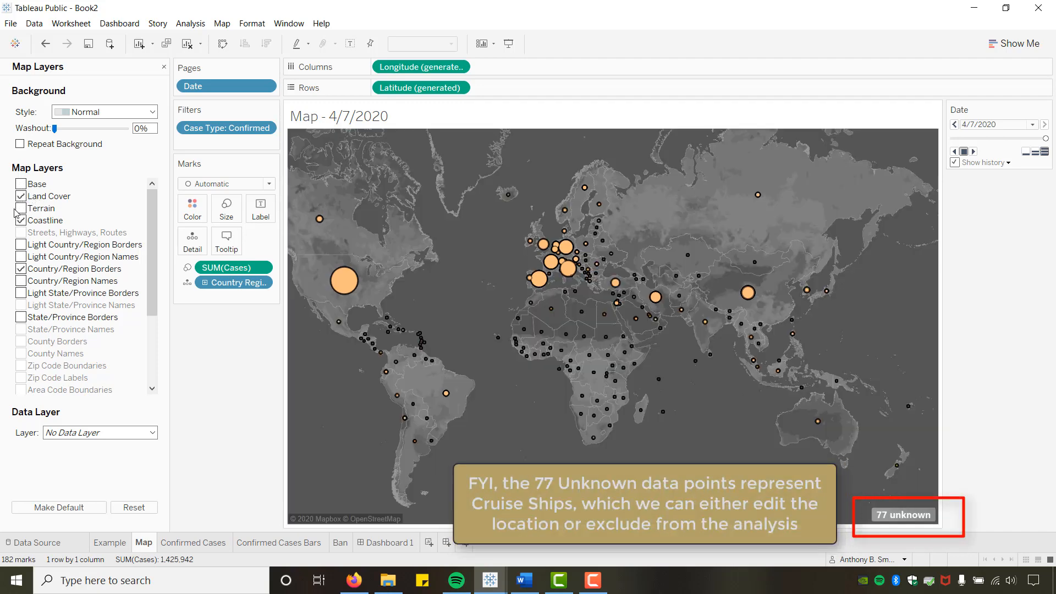
click(20, 185)
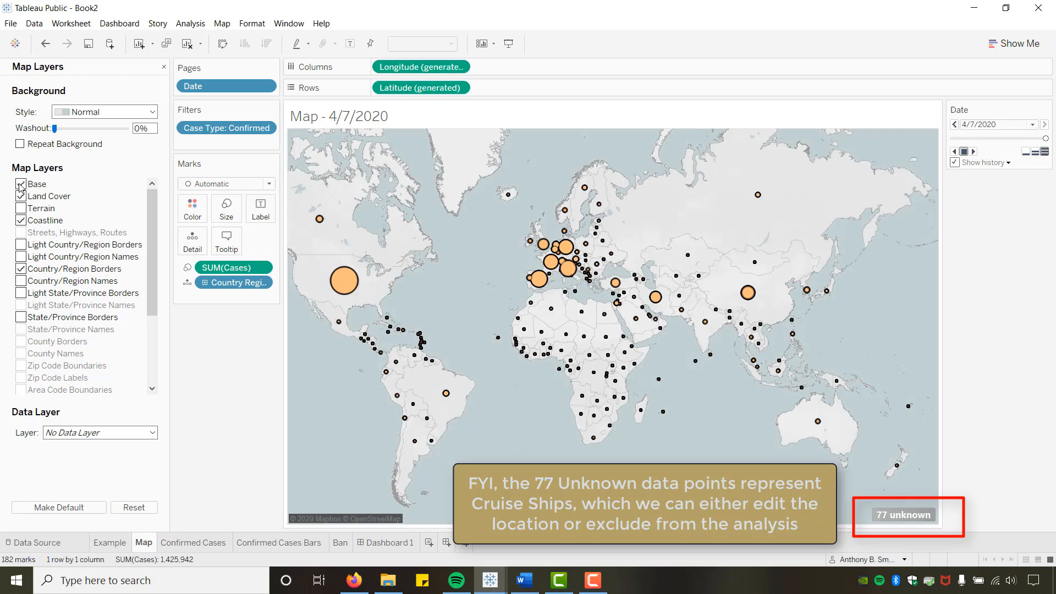
click(20, 185)
click(20, 196)
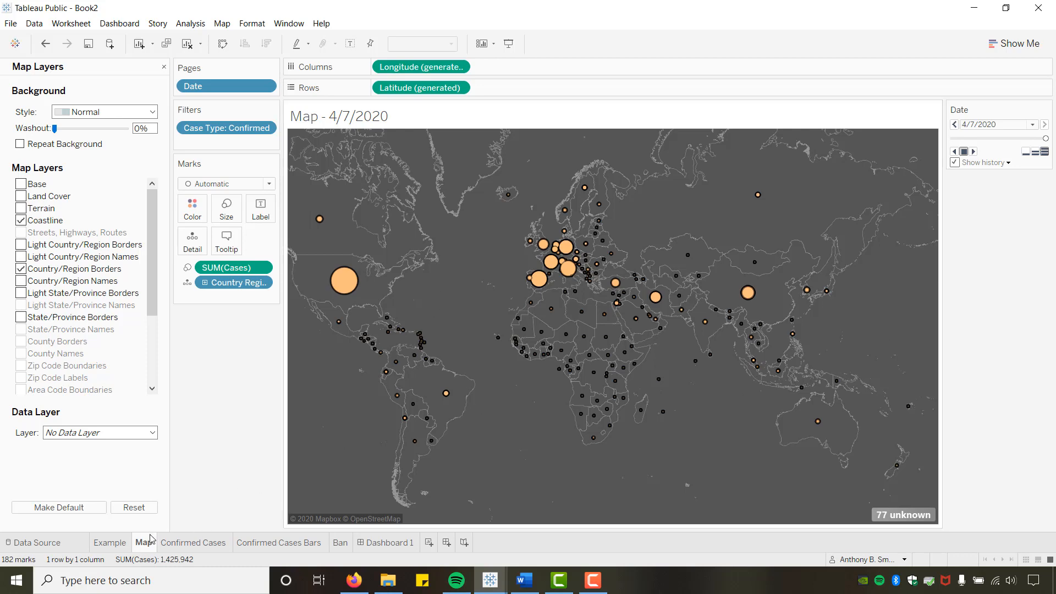
Open the Confirmed Cases sheet and filter it by Case Type to Confirmed.
click(194, 542)
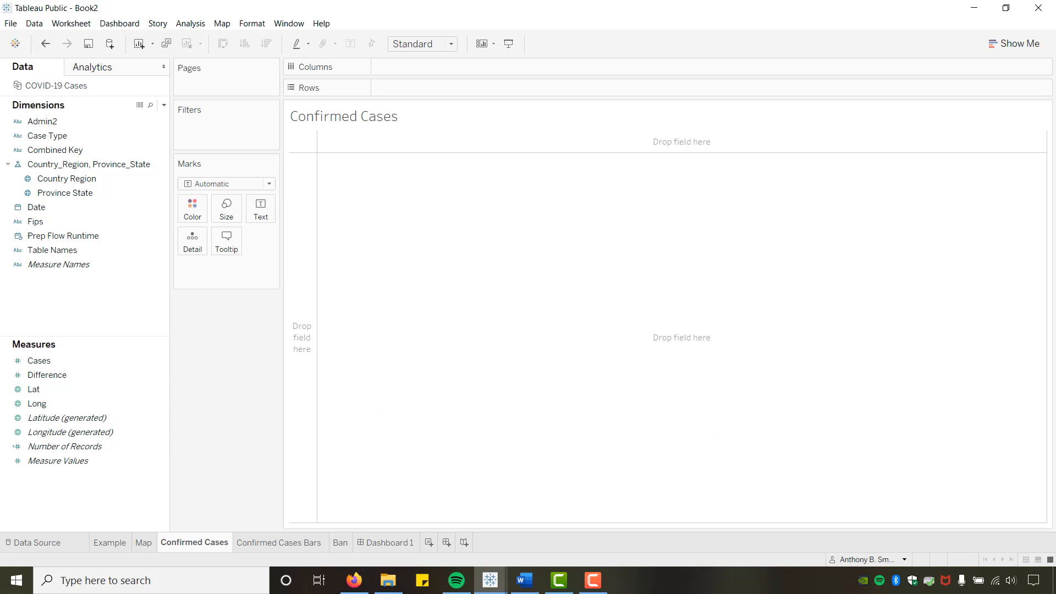
key(alt+Tab)
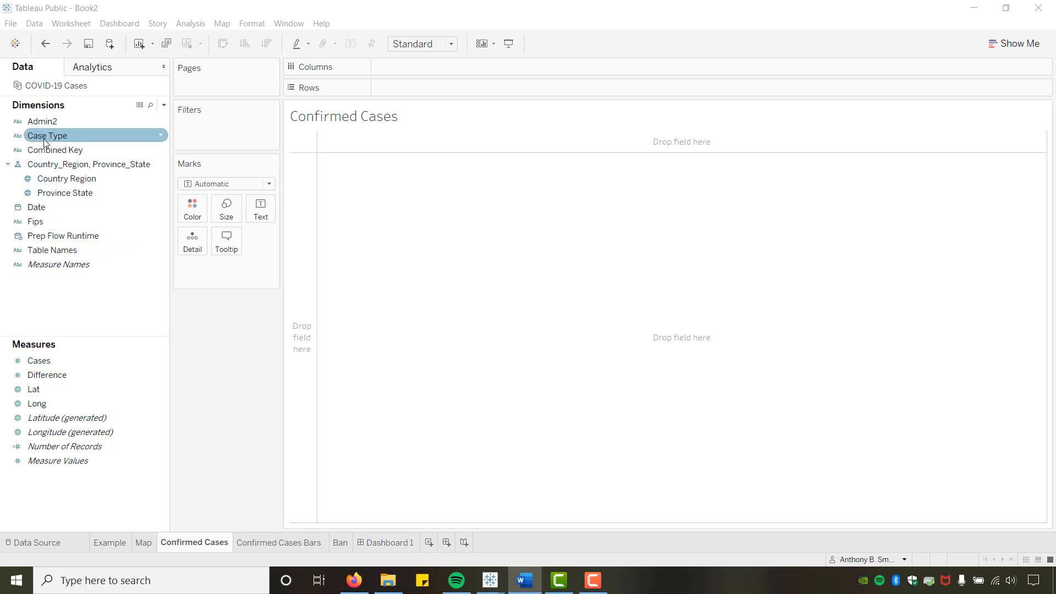
drag(45, 141, 214, 134)
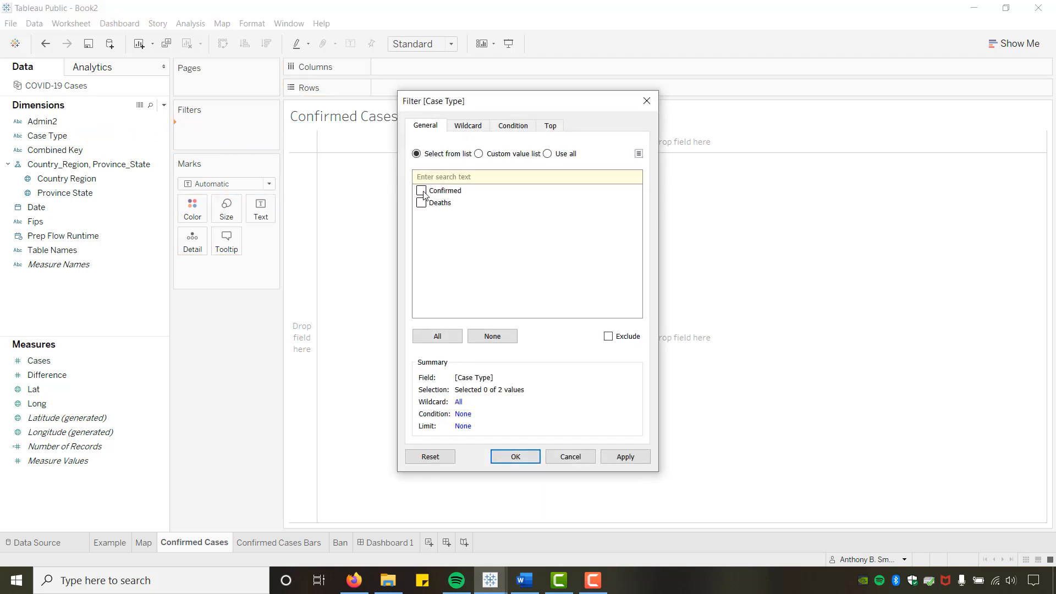
click(515, 457)
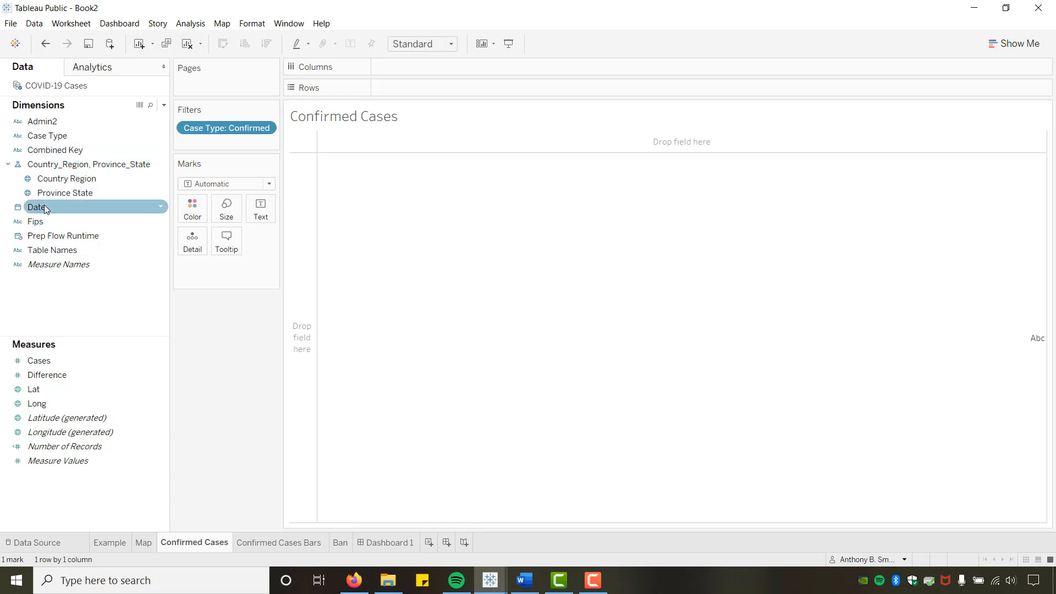
Add Date to the sheet's columns and display it as an exact date.
drag(44, 206, 406, 66)
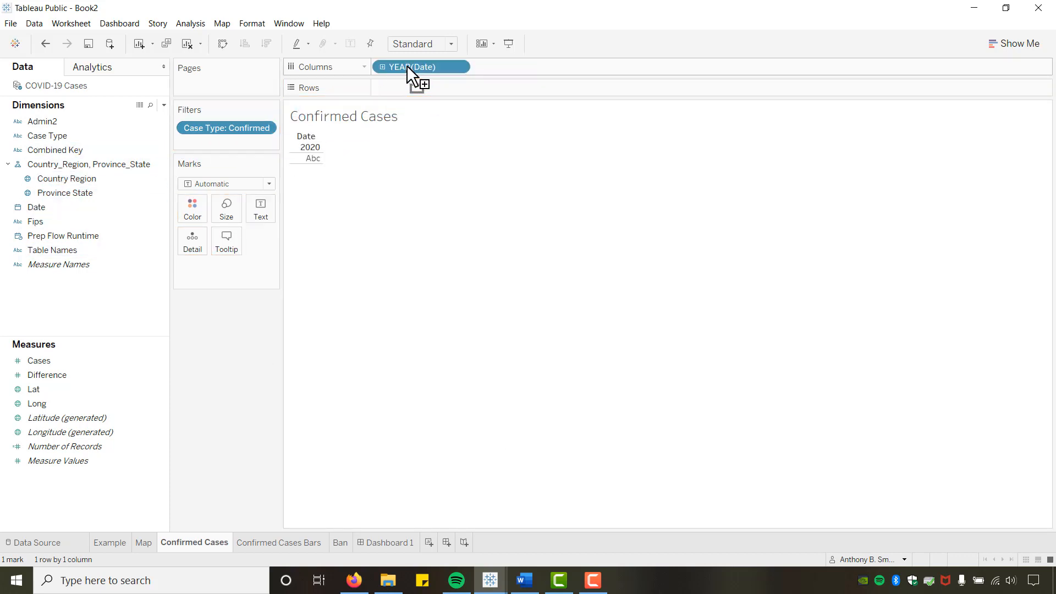
click(265, 127)
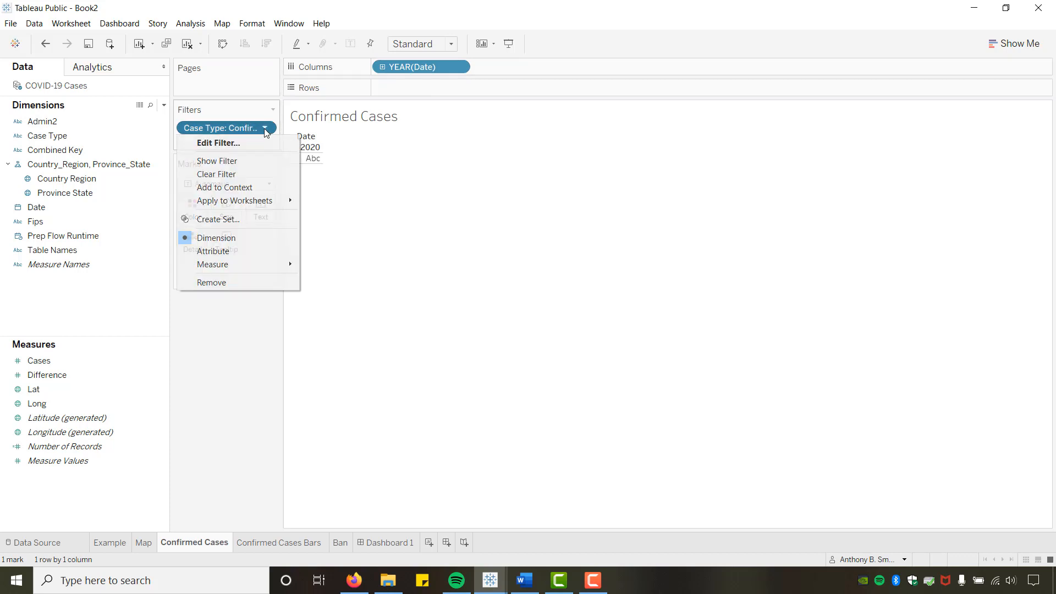
click(219, 116)
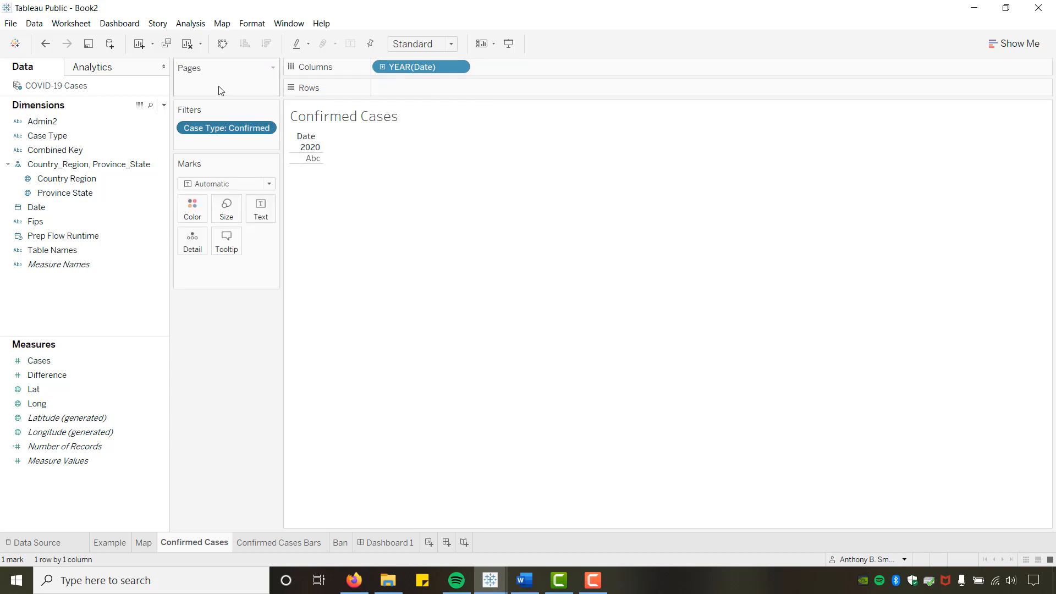
click(458, 67)
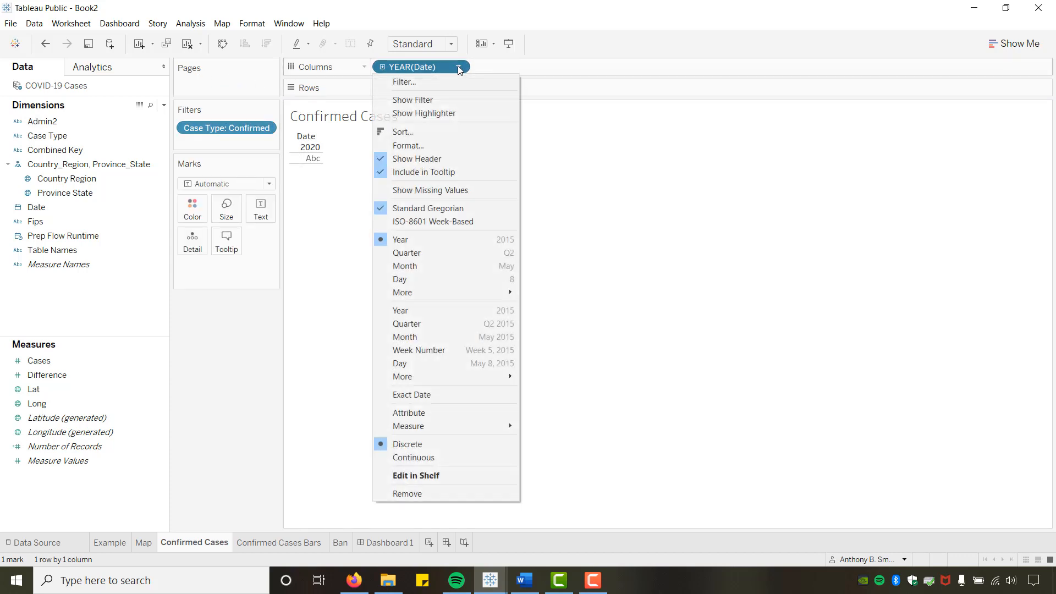
click(424, 394)
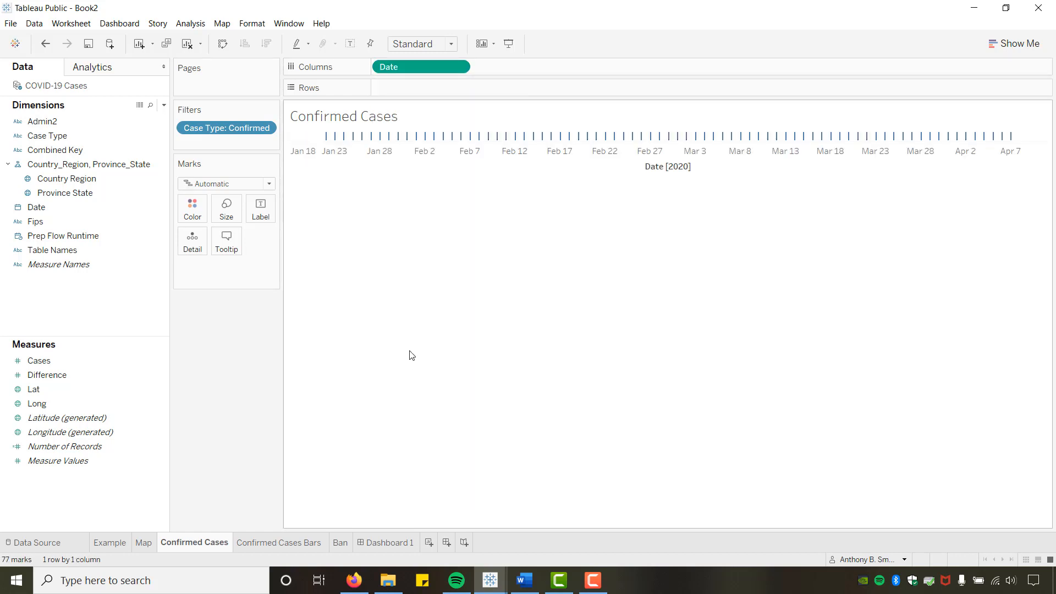
Add the sum of Cases to the rows twice, and change the second one's mark type to Area.
drag(38, 360, 413, 87)
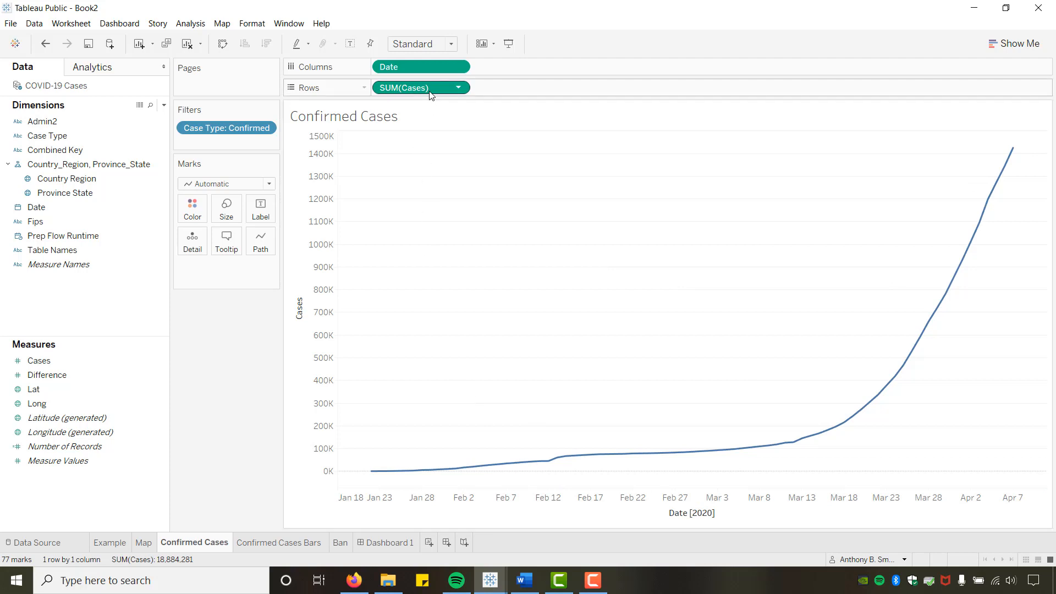
drag(429, 89, 536, 88)
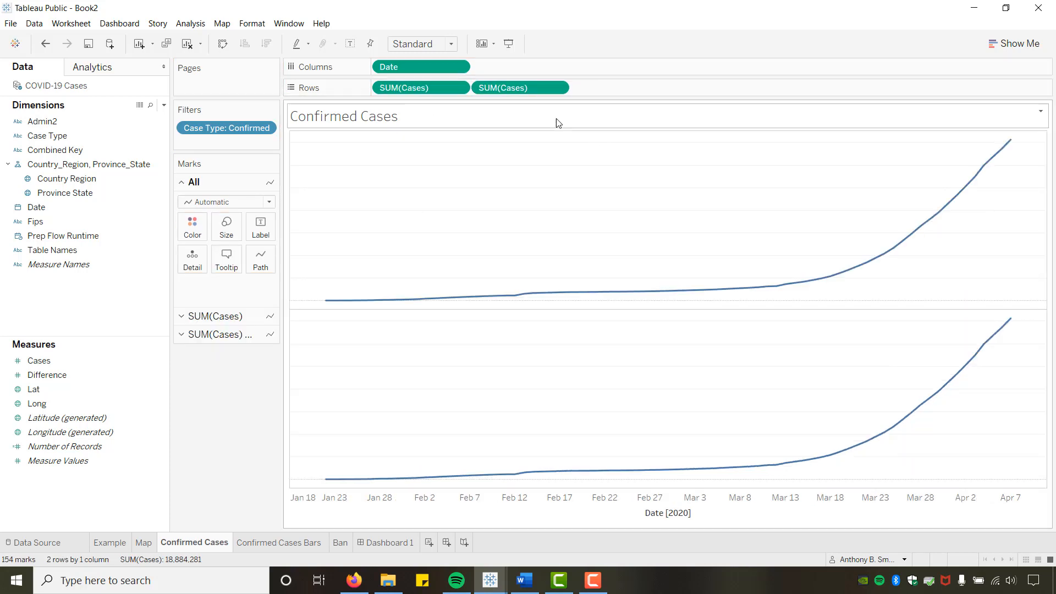
click(181, 315)
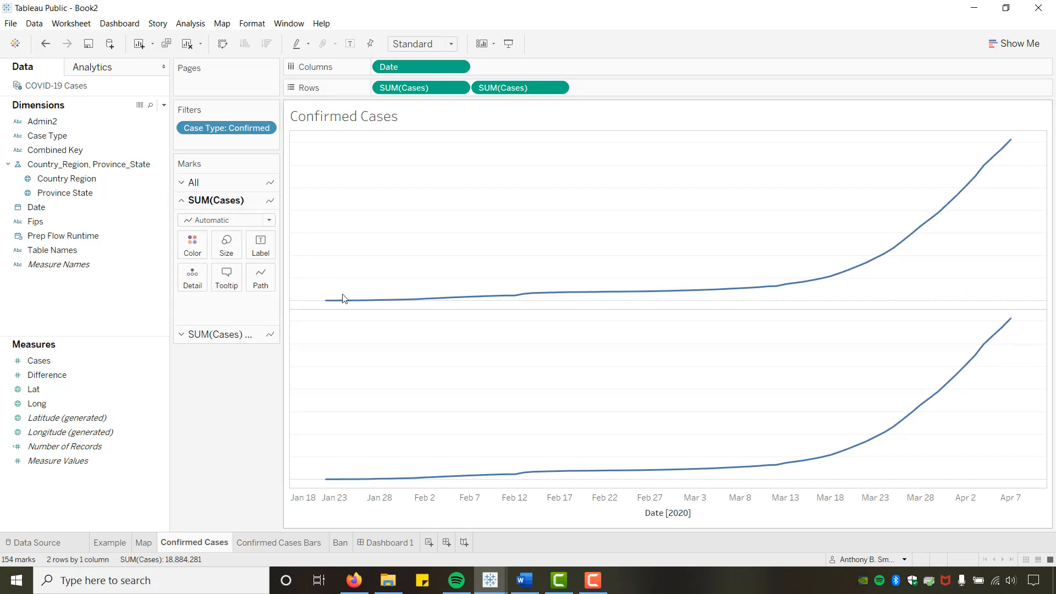
click(198, 335)
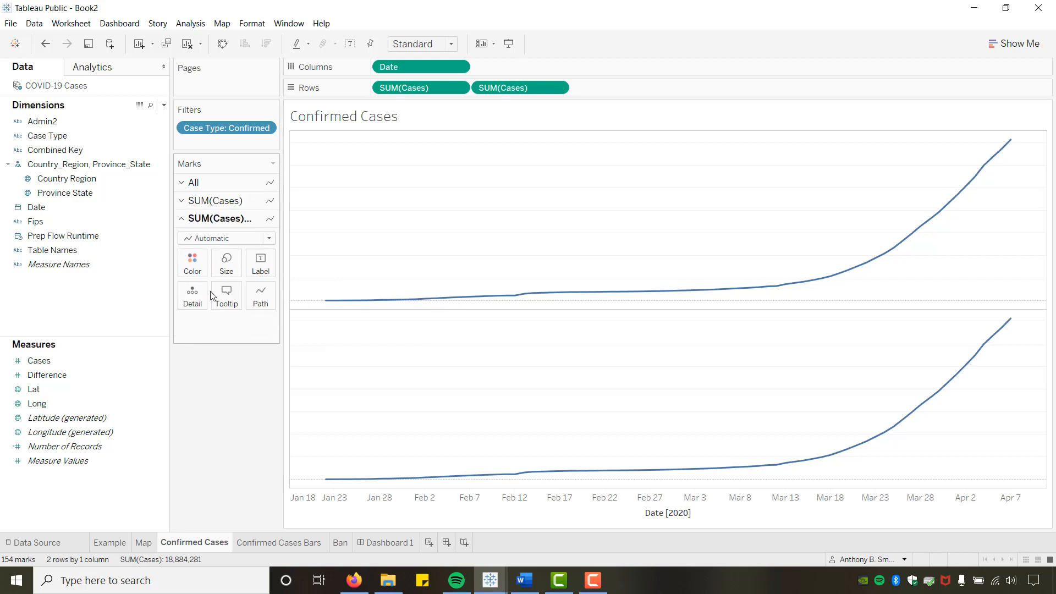
click(269, 239)
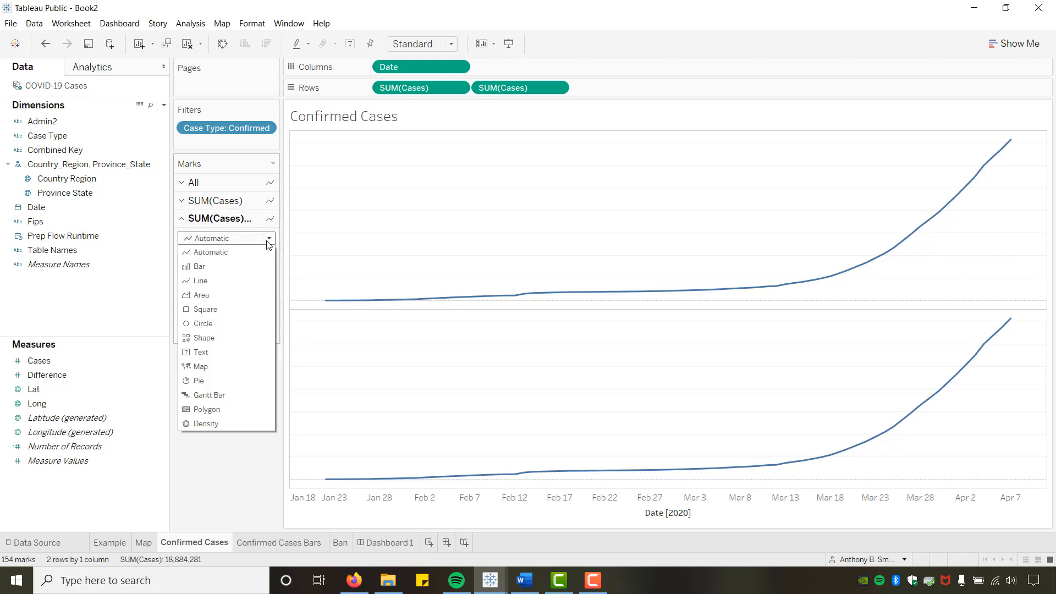
click(212, 296)
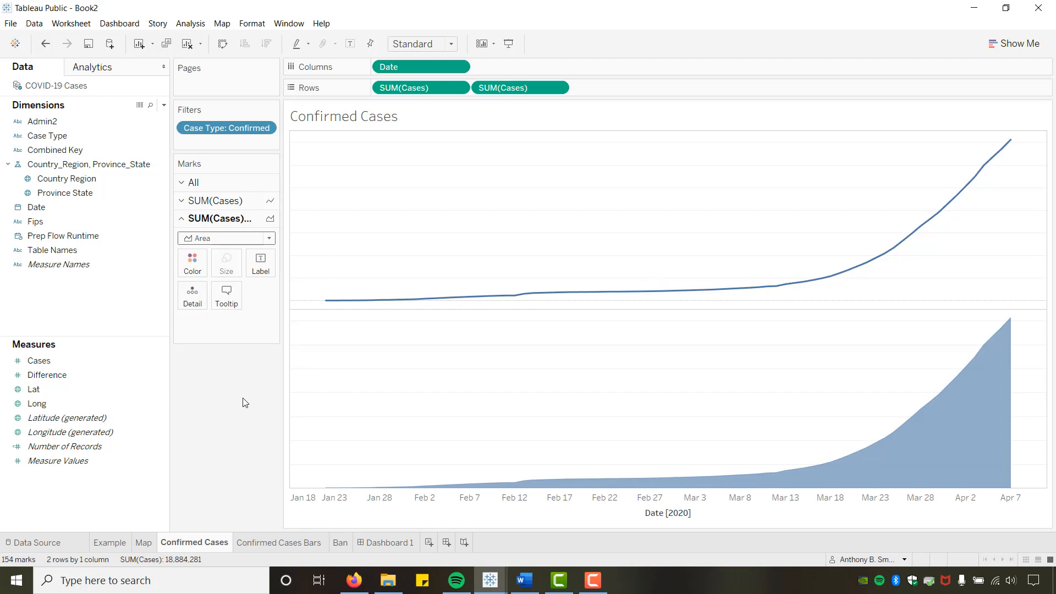
Bring back the Cases axes by turning the first Cases field's header off and on again.
right_click(291, 376)
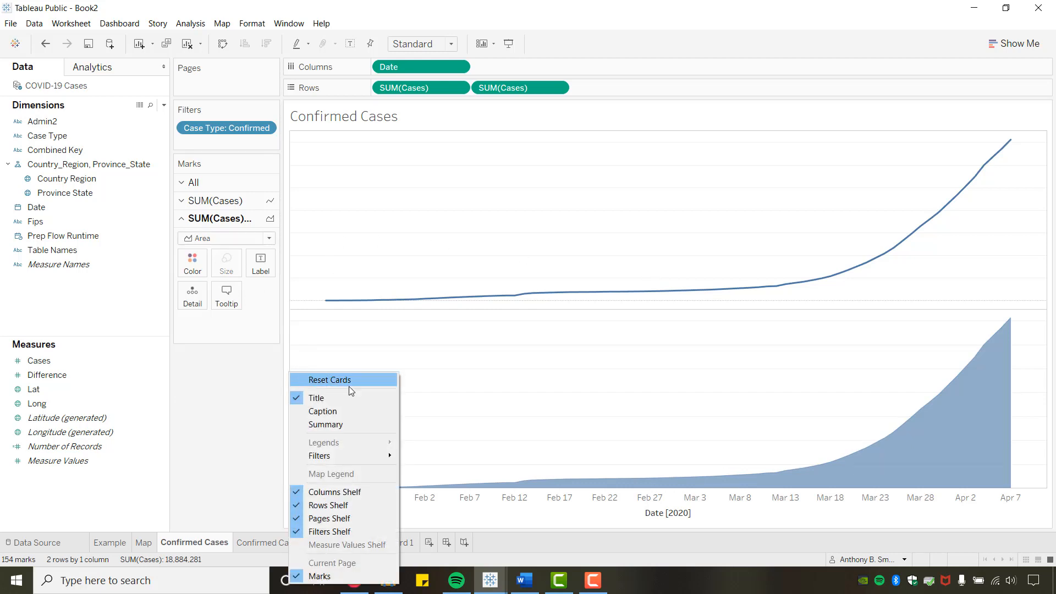
click(444, 242)
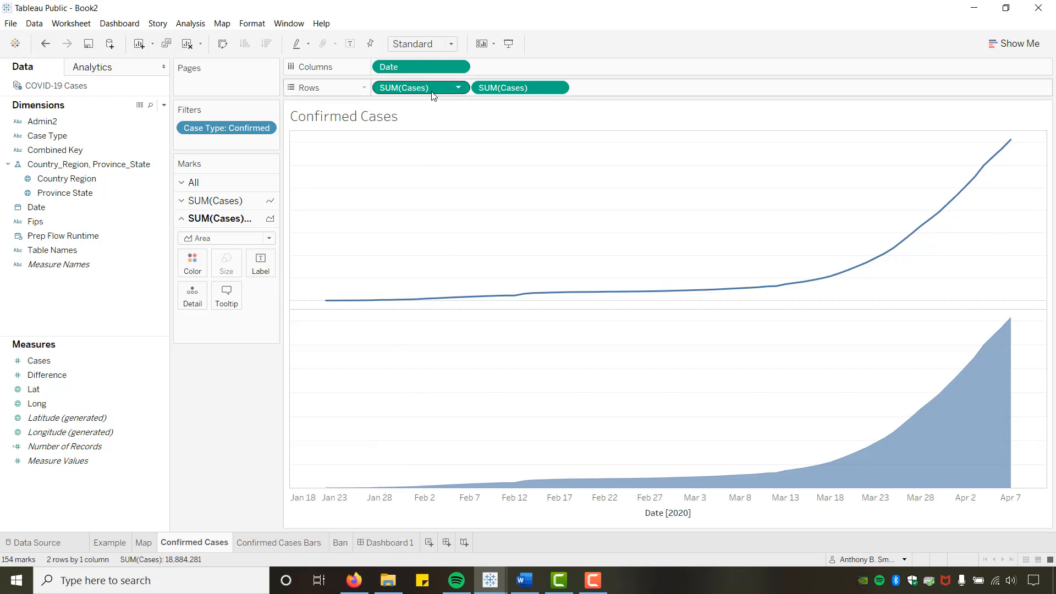
right_click(434, 89)
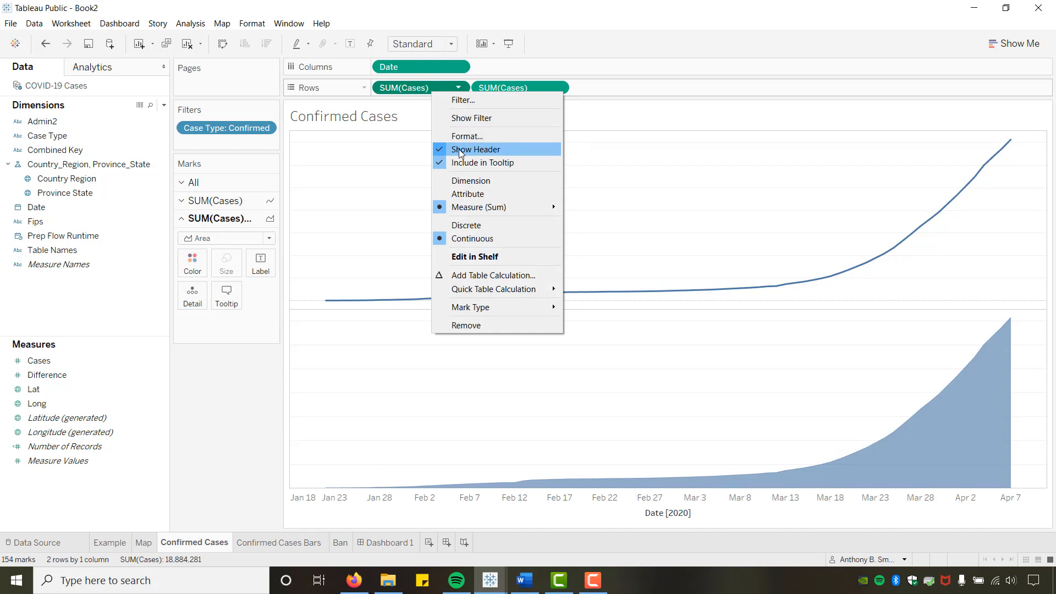
click(461, 149)
right_click(440, 92)
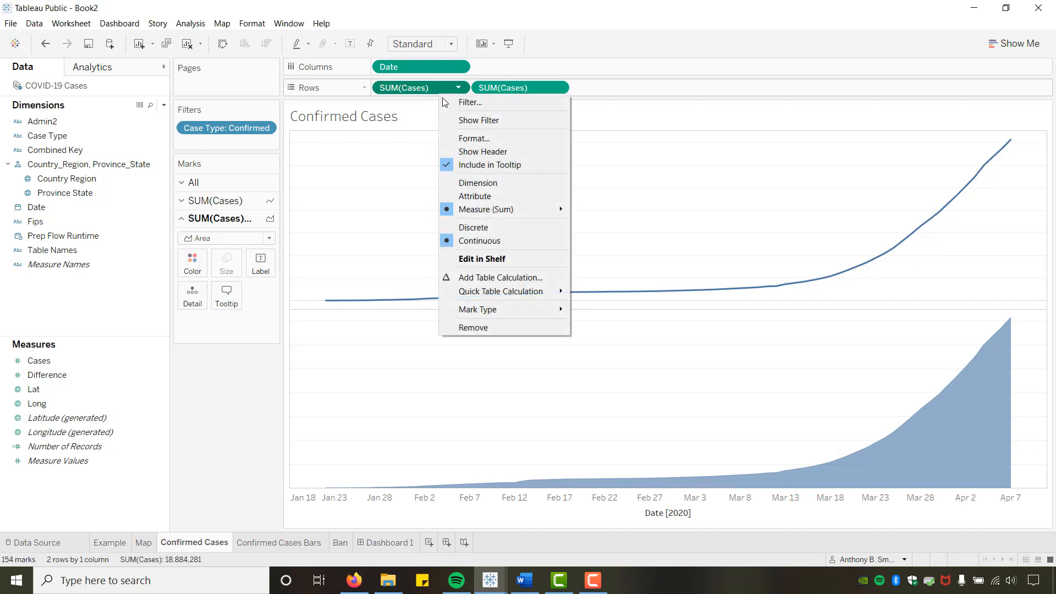
click(471, 152)
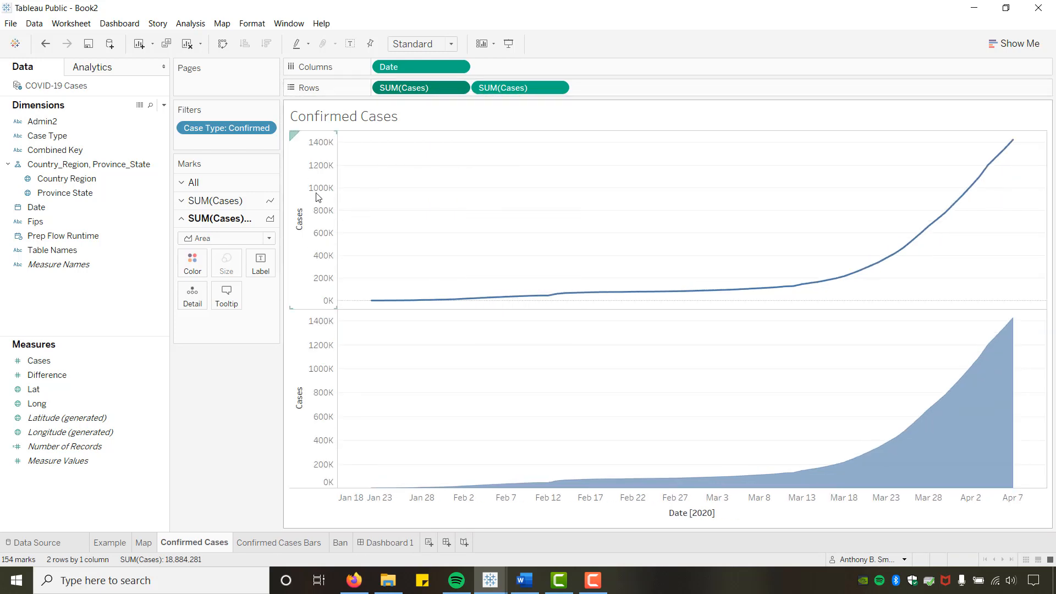
Combine the Cases line and area charts into one dual-axis chart.
right_click(316, 246)
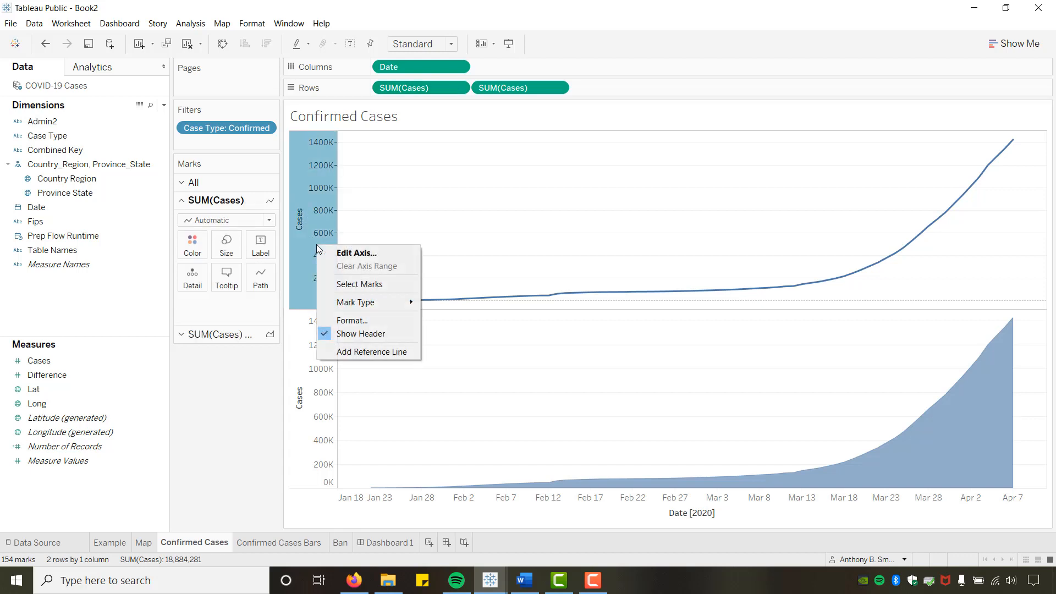
right_click(315, 412)
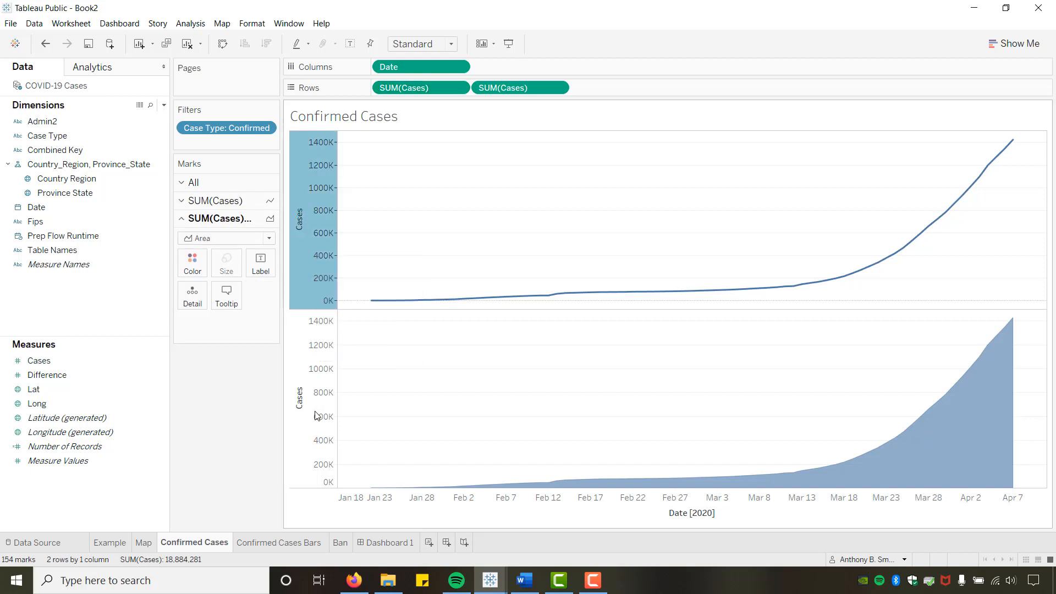
right_click(315, 411)
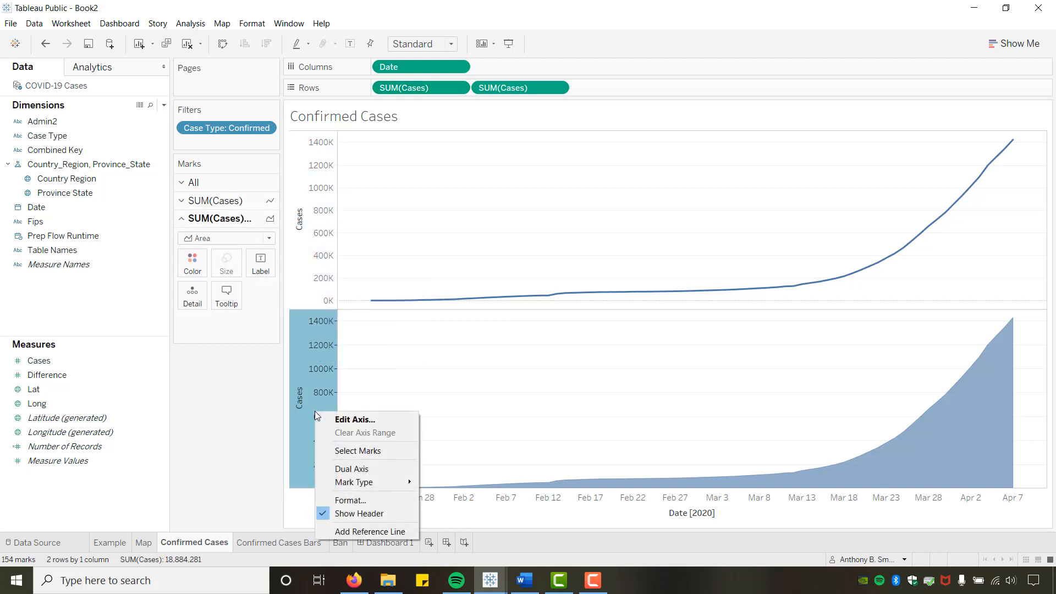
click(346, 469)
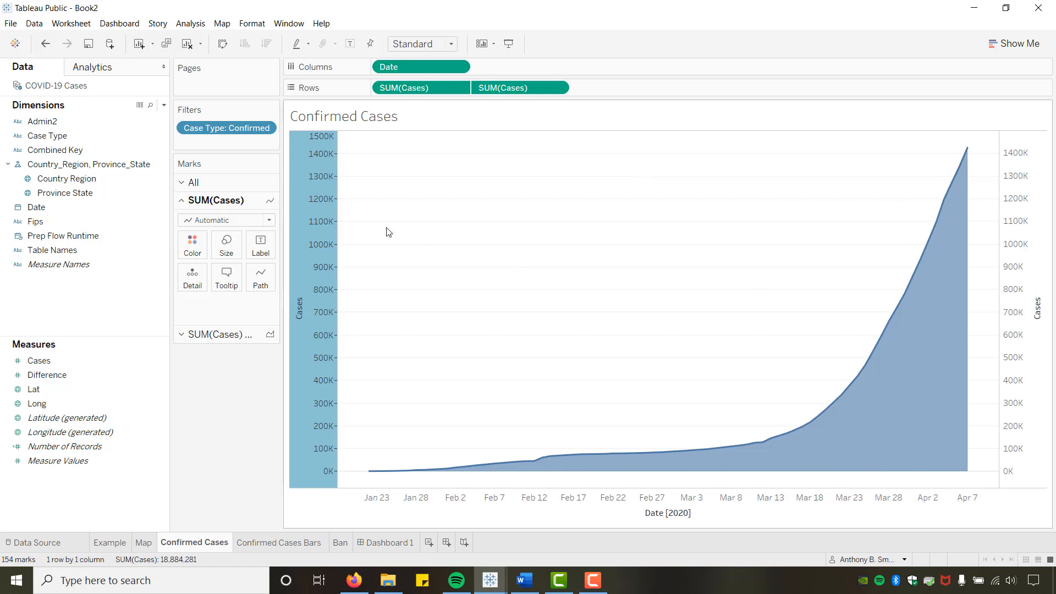
Synchronize the two Cases axes and hide the secondary axis header.
right_click(321, 193)
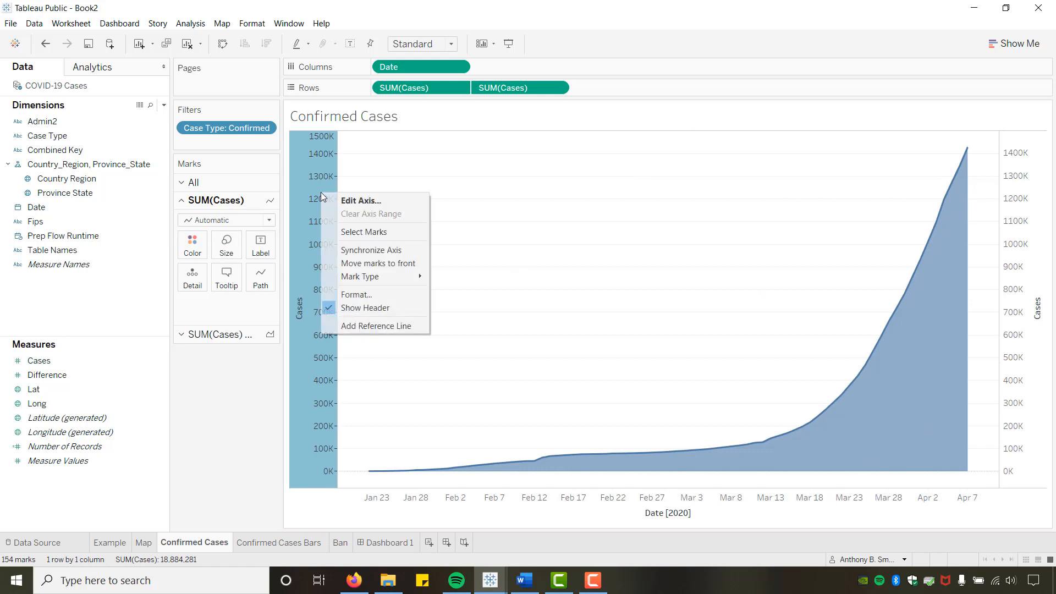
click(342, 251)
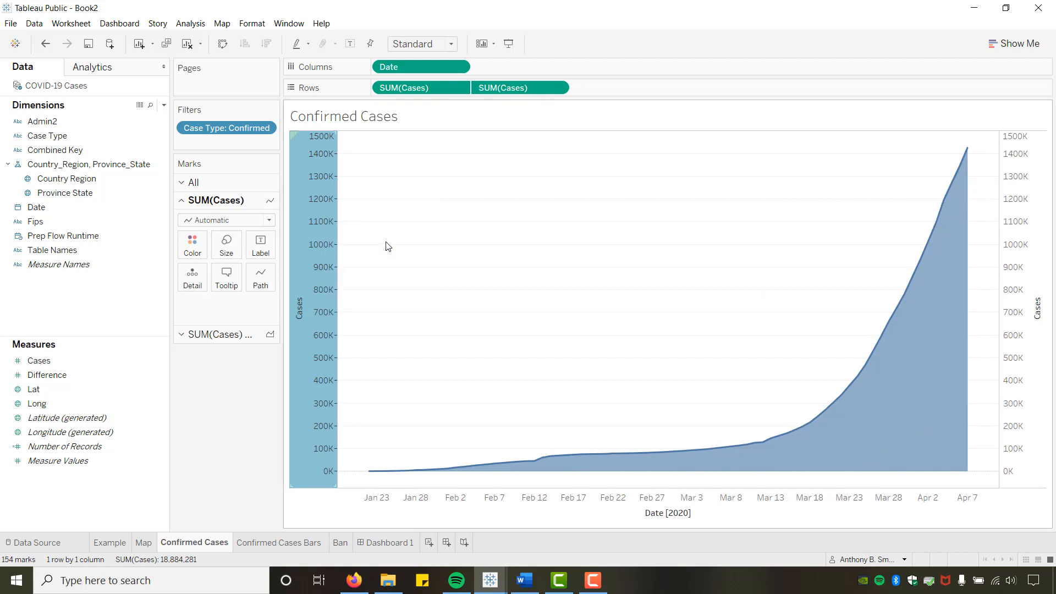
right_click(1008, 190)
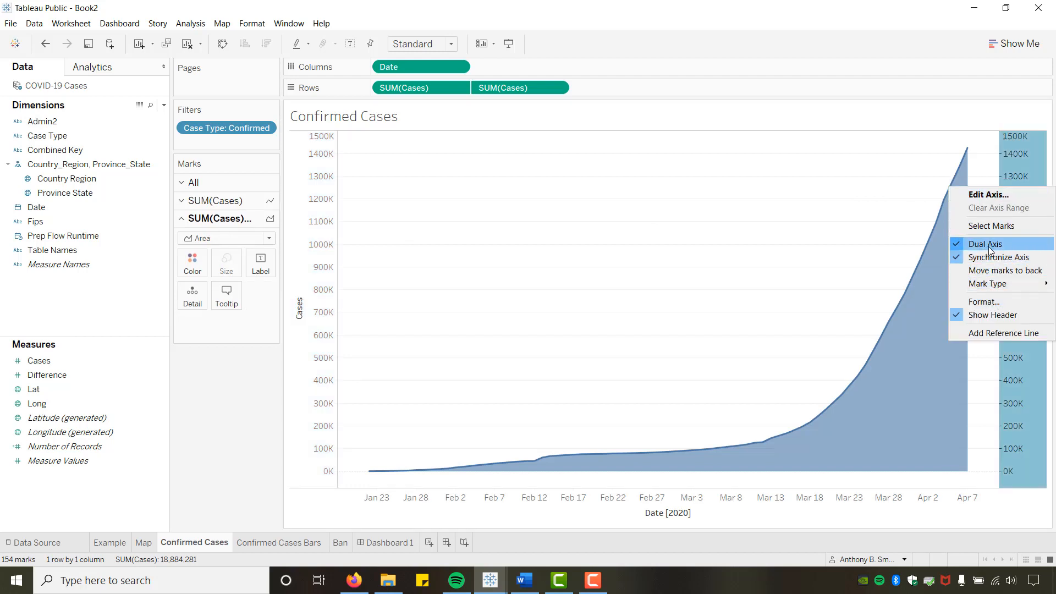
click(991, 314)
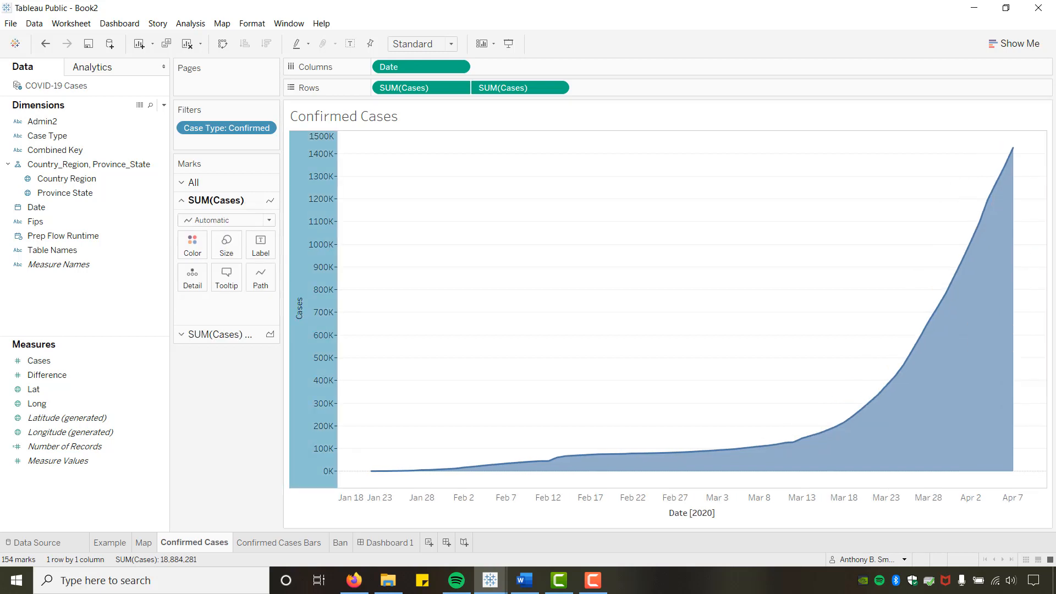
Clear the title of the remaining Cases axis.
key(alt+Tab)
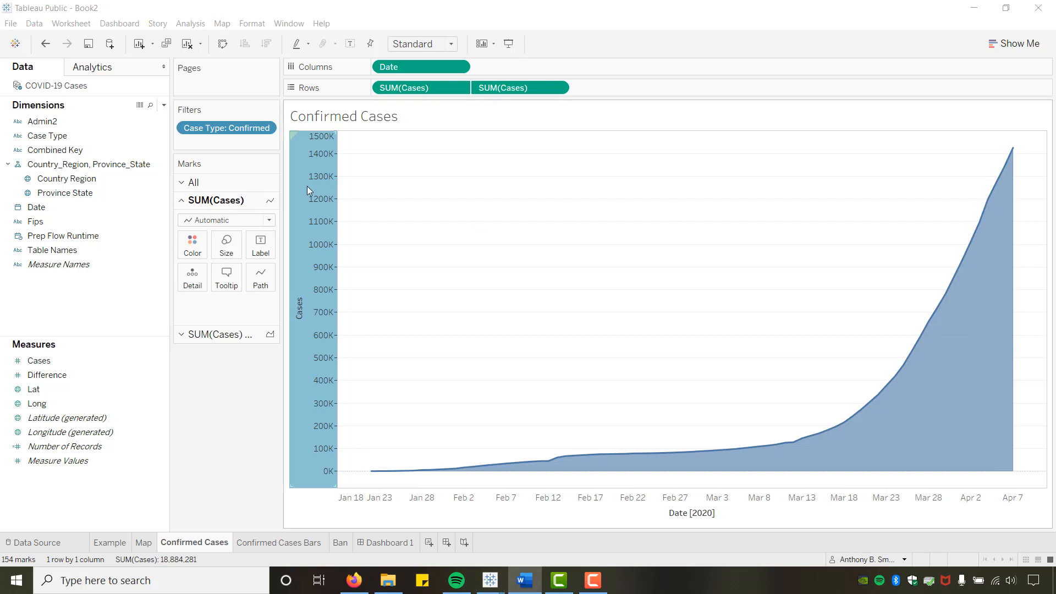
right_click(298, 263)
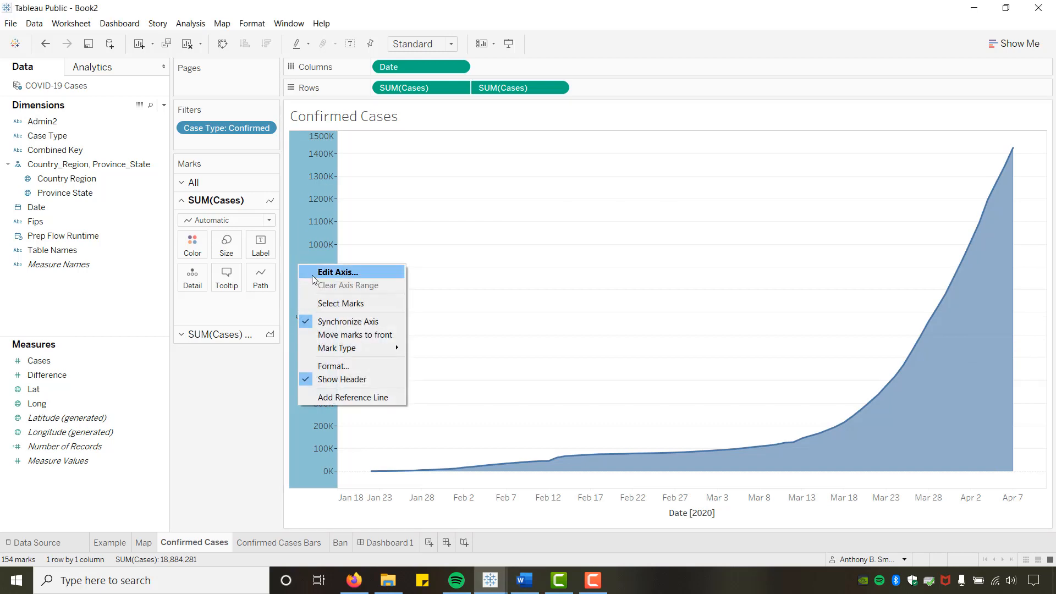
click(318, 273)
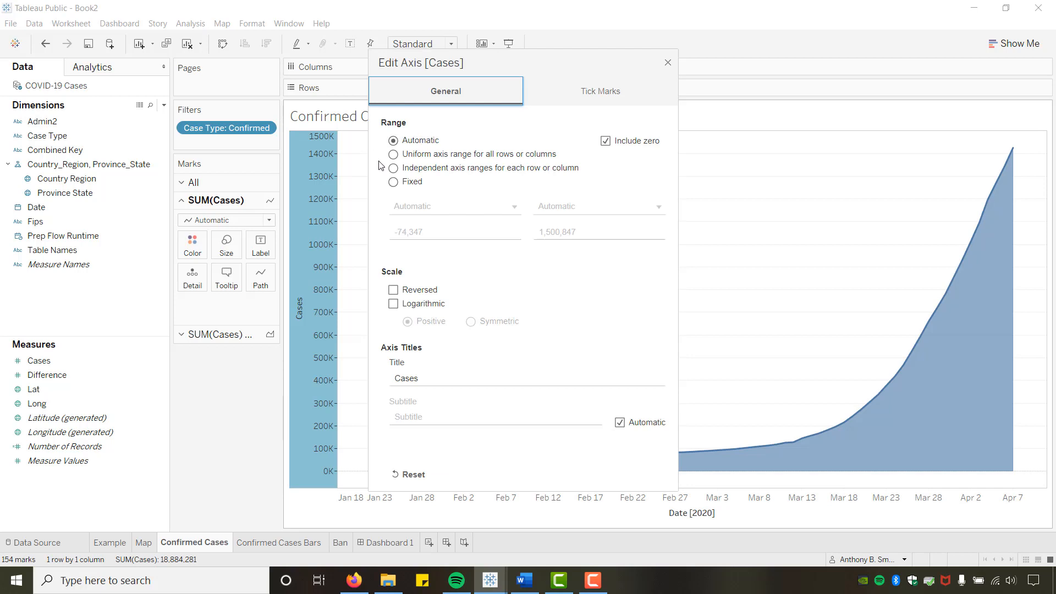
click(429, 378)
key(BackSpace)
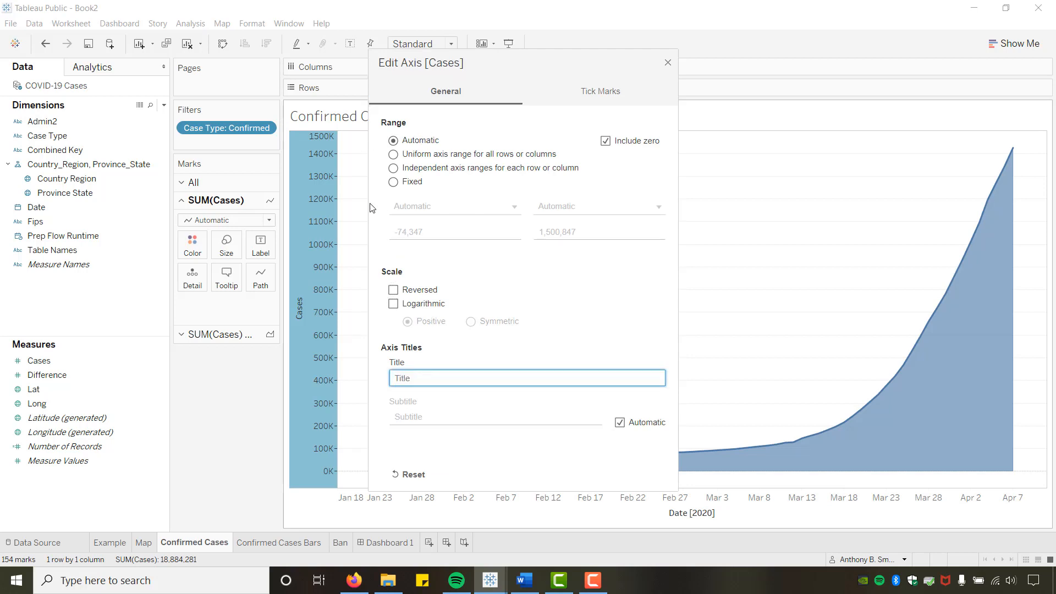
Fix the major tick marks of the Cases axis at an interval of 300,000.
click(571, 100)
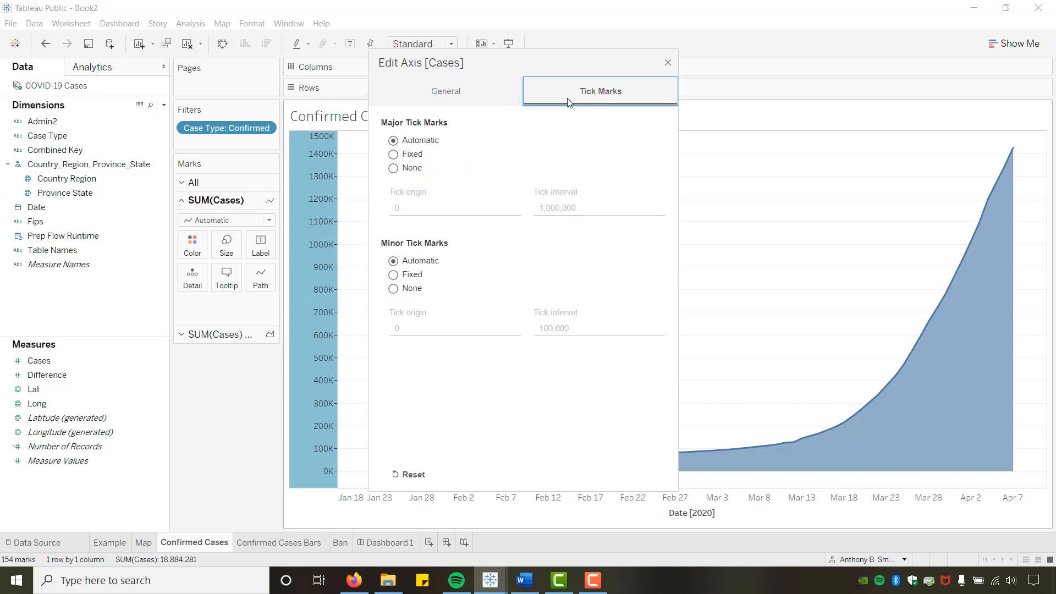
click(406, 156)
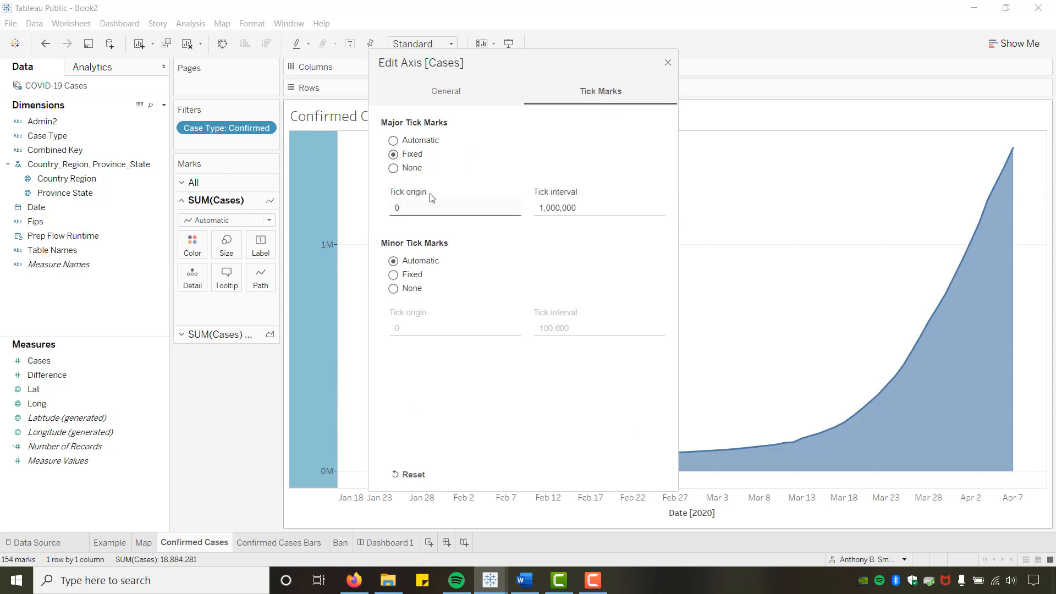
click(576, 207)
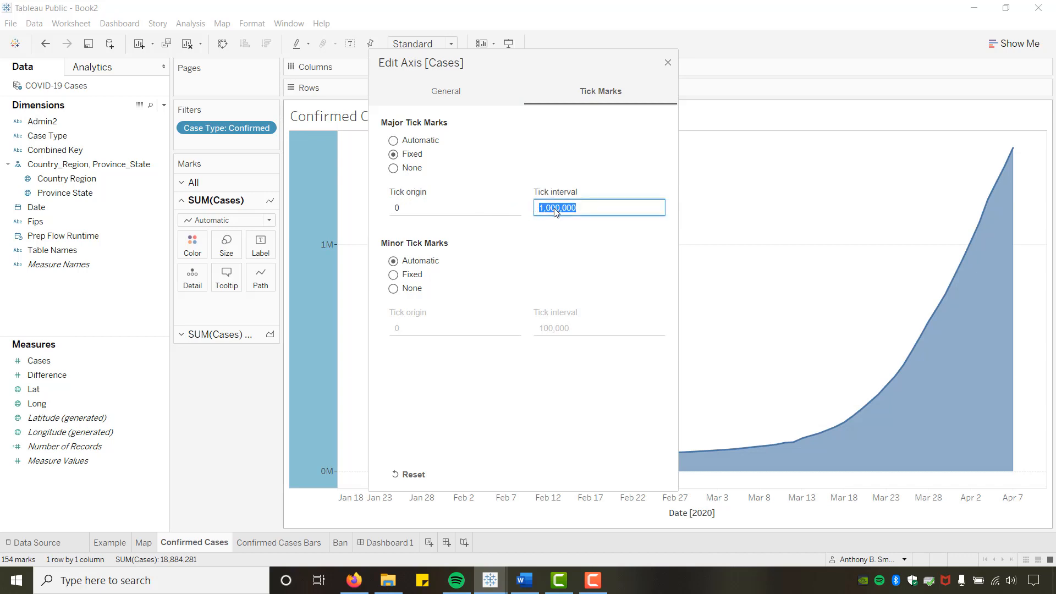
text(3)
click(666, 63)
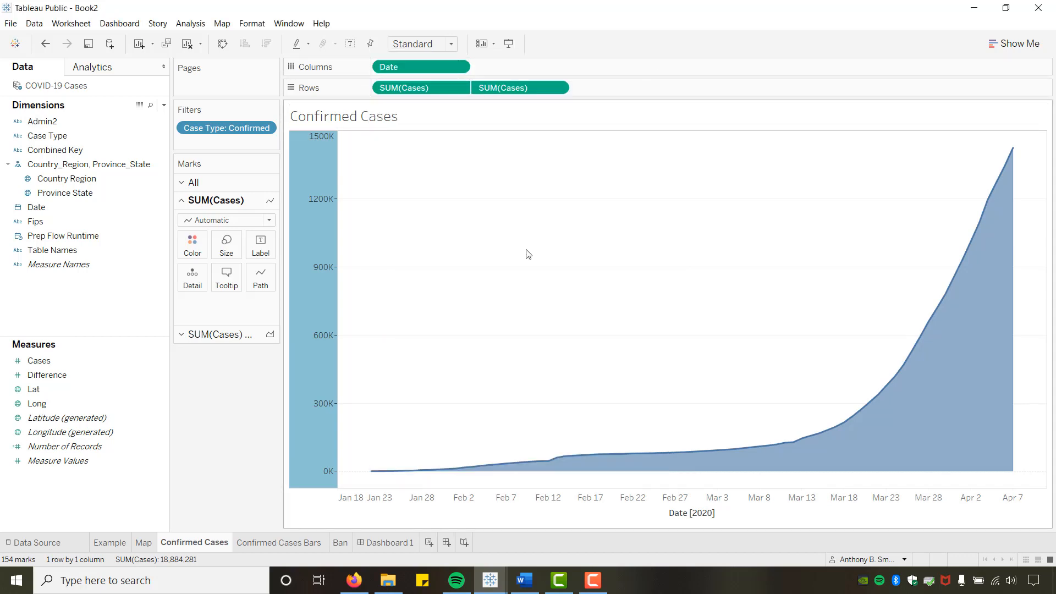
Thicken the line of the first Cases field.
click(226, 250)
drag(242, 275, 263, 280)
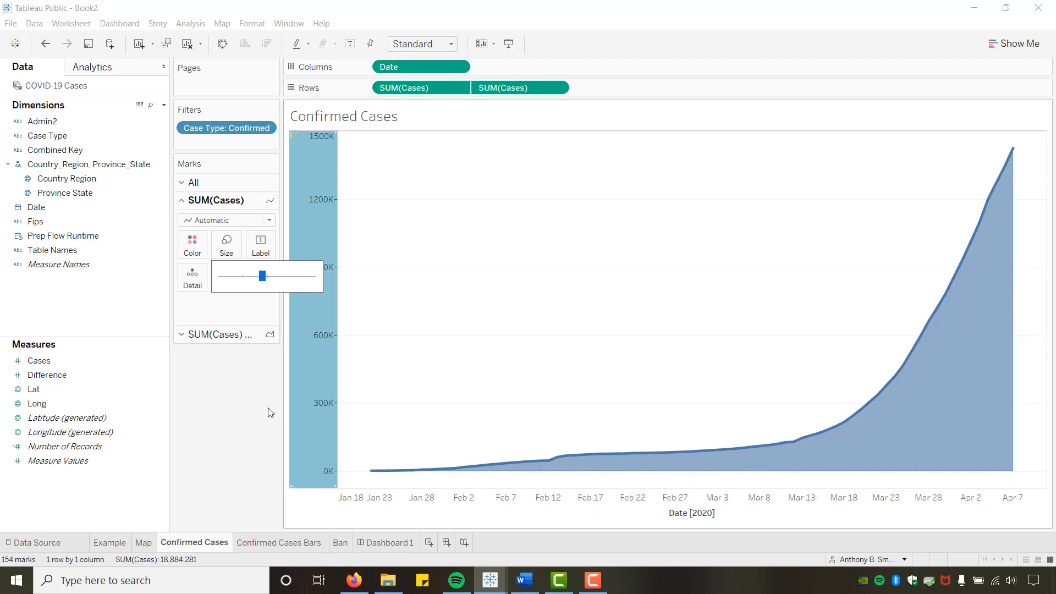
click(219, 408)
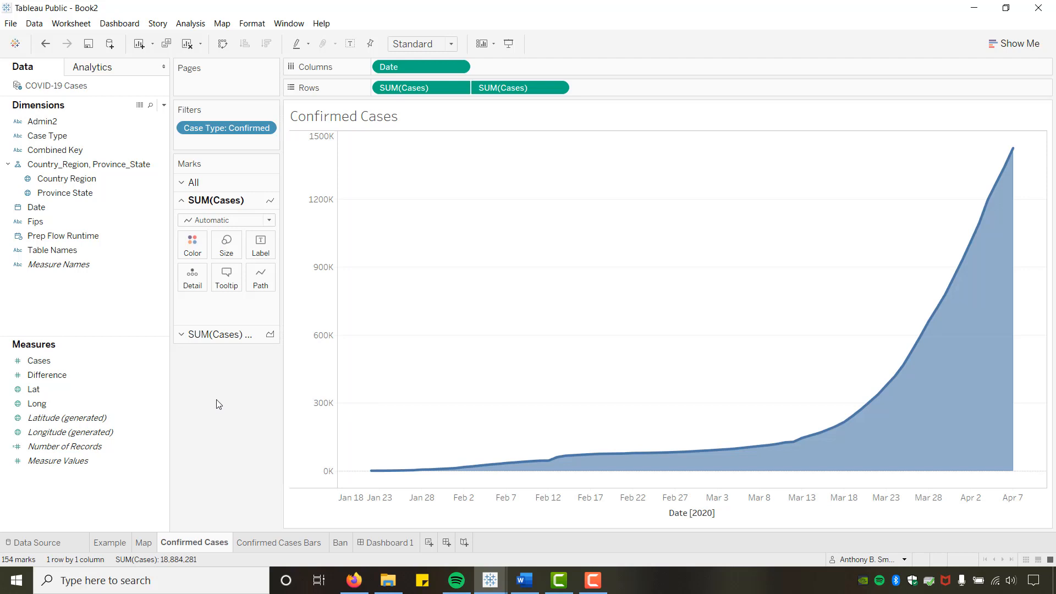
Add Date to Pages as an exact date and hide the header of the Date axis.
click(41, 206)
drag(41, 207, 201, 78)
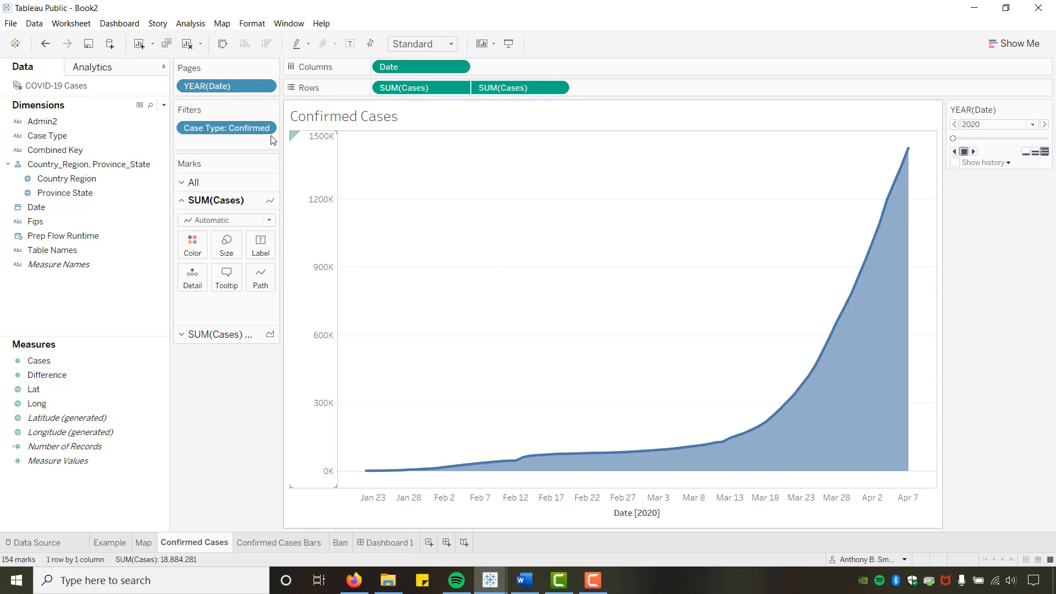
click(265, 87)
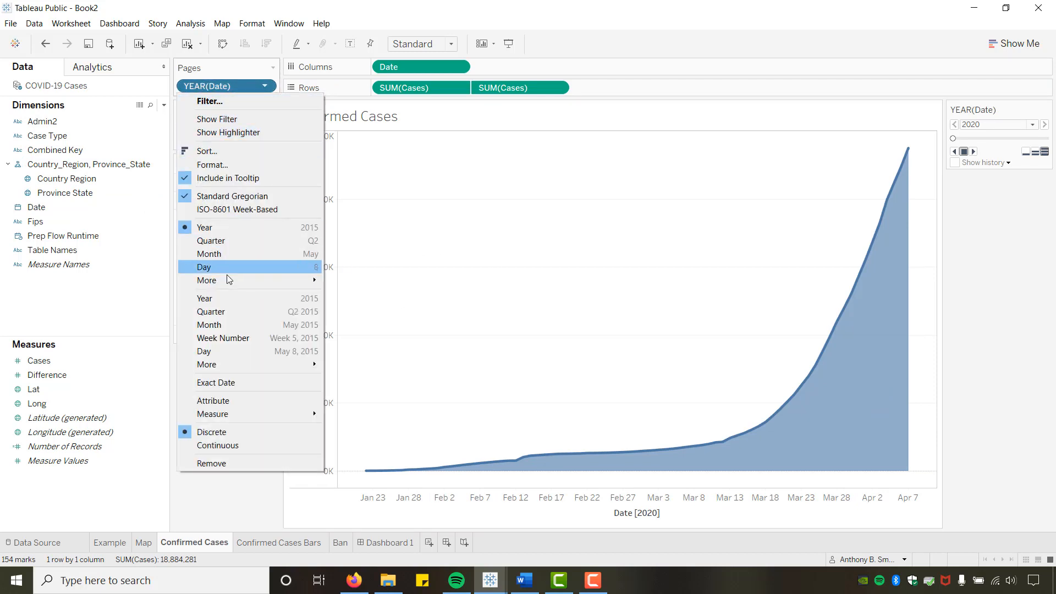
click(228, 383)
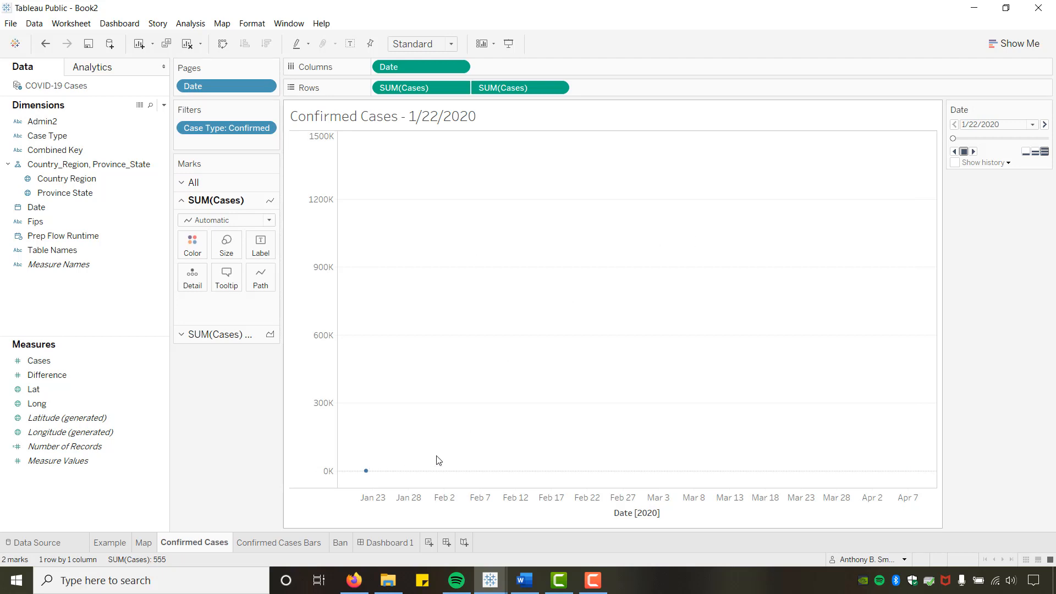
right_click(563, 515)
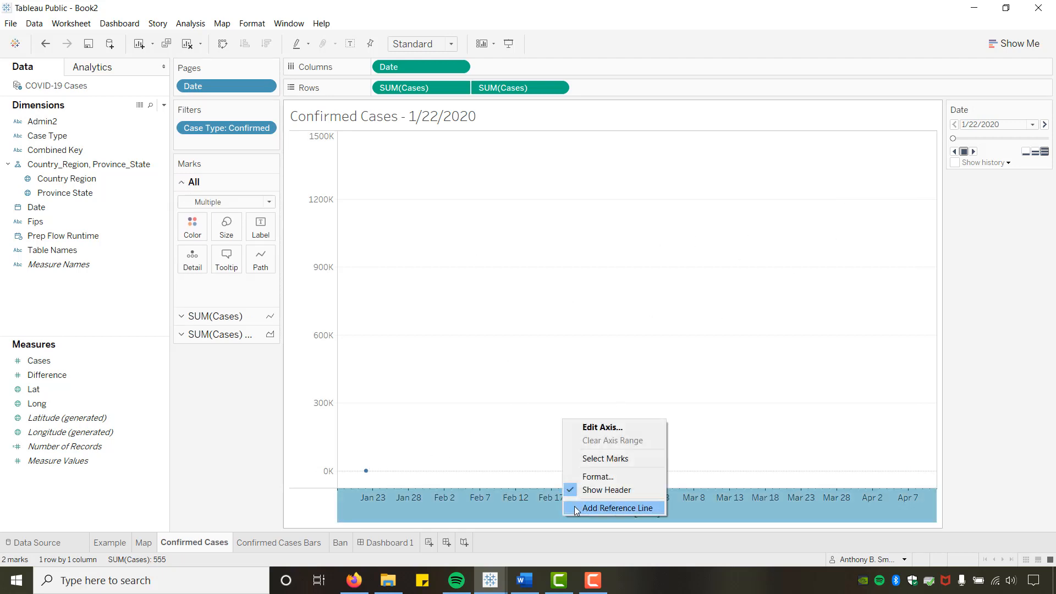
click(586, 491)
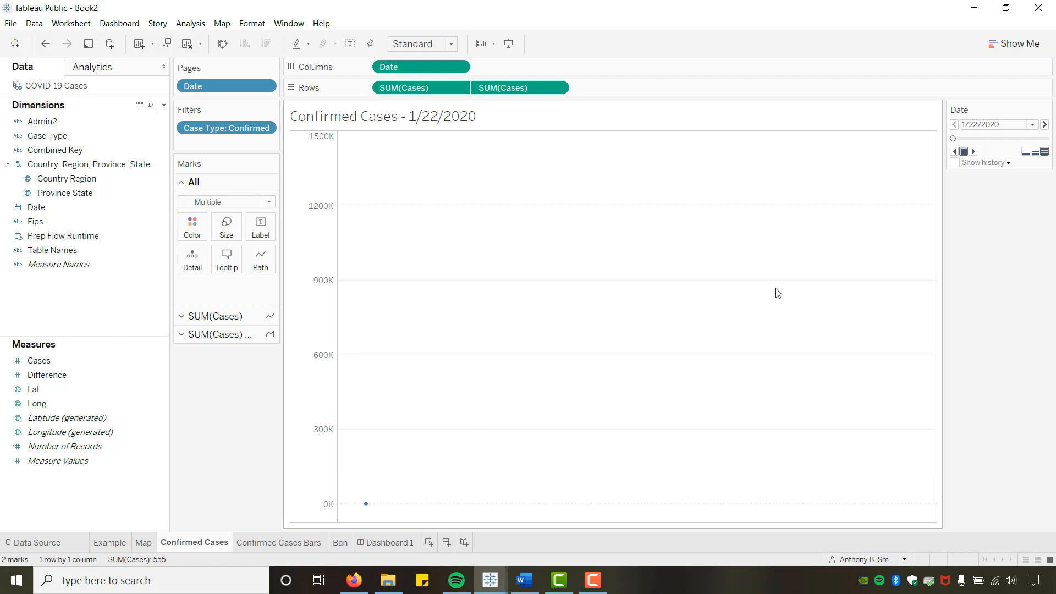
Show the page history for all marks and play the Date animation forward.
click(1007, 163)
click(1010, 208)
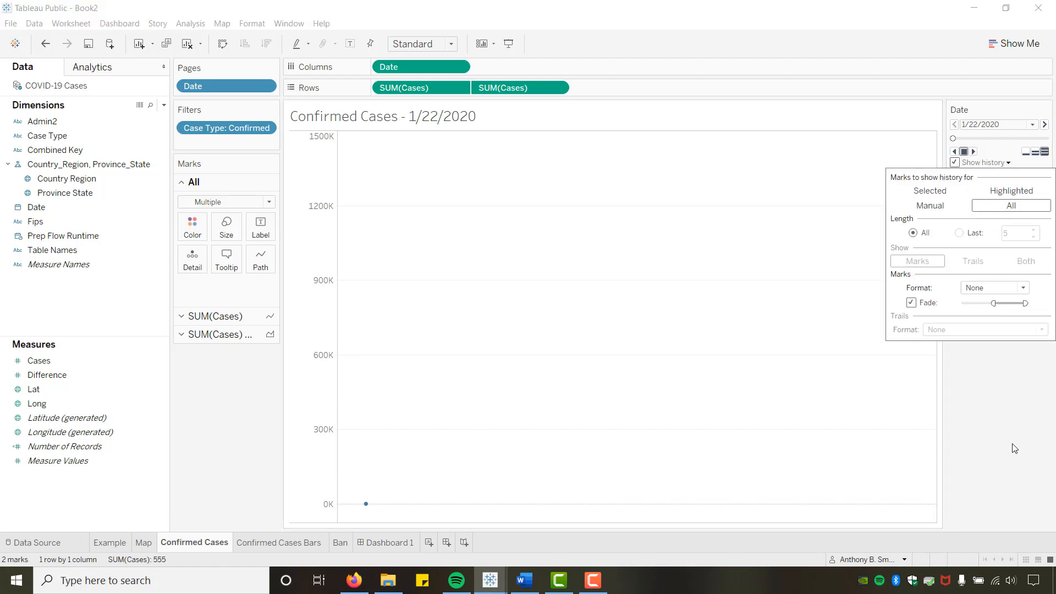
click(973, 151)
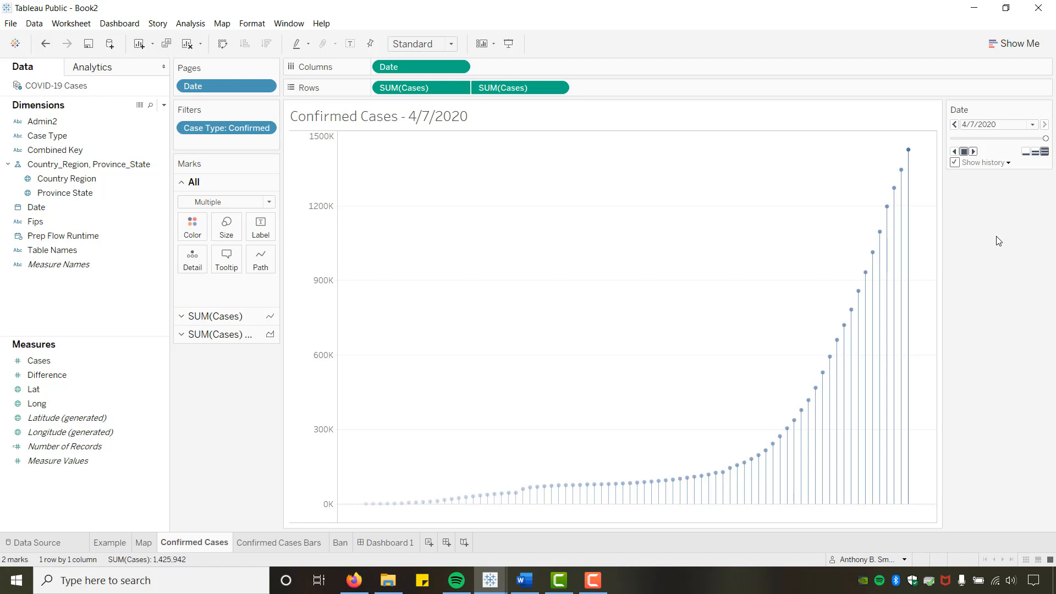
mouse_move(908, 151)
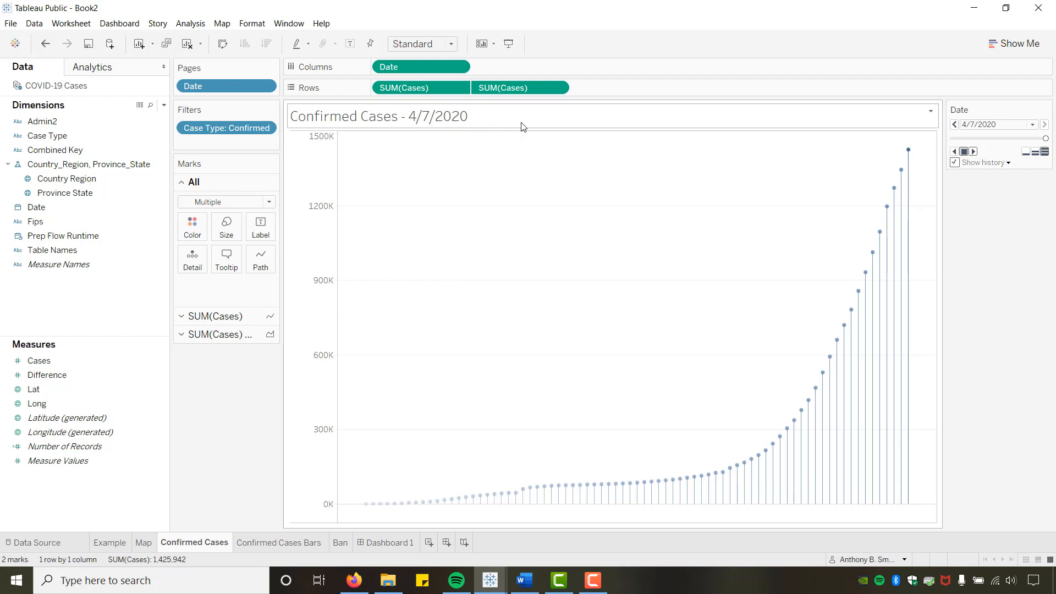
Remove the sheet's row and column divider borders by lowering the row divider level to its minimum and setting both pane dividers to None.
right_click(445, 266)
click(471, 317)
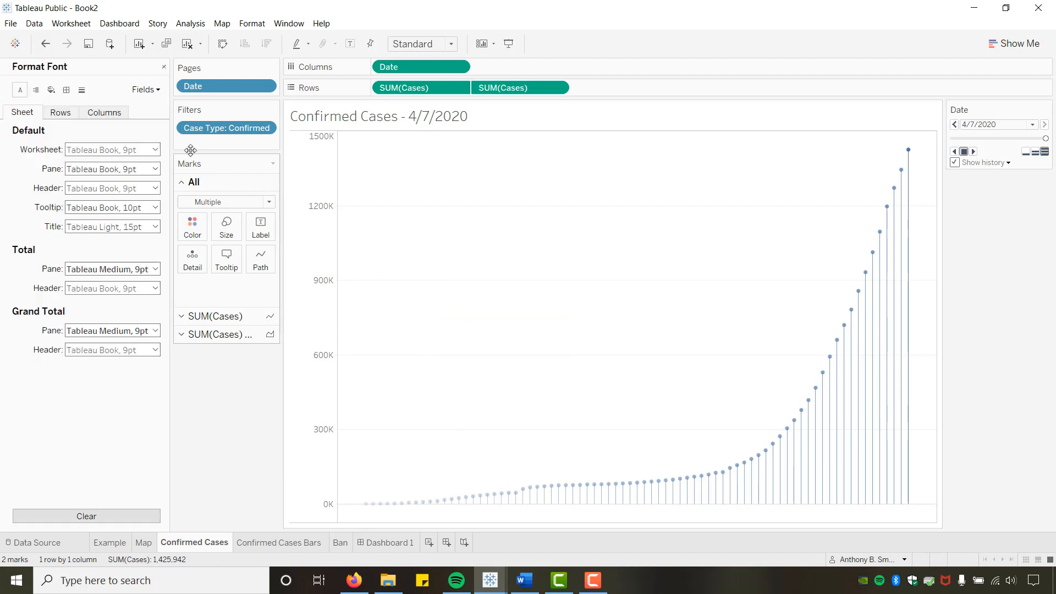
click(66, 90)
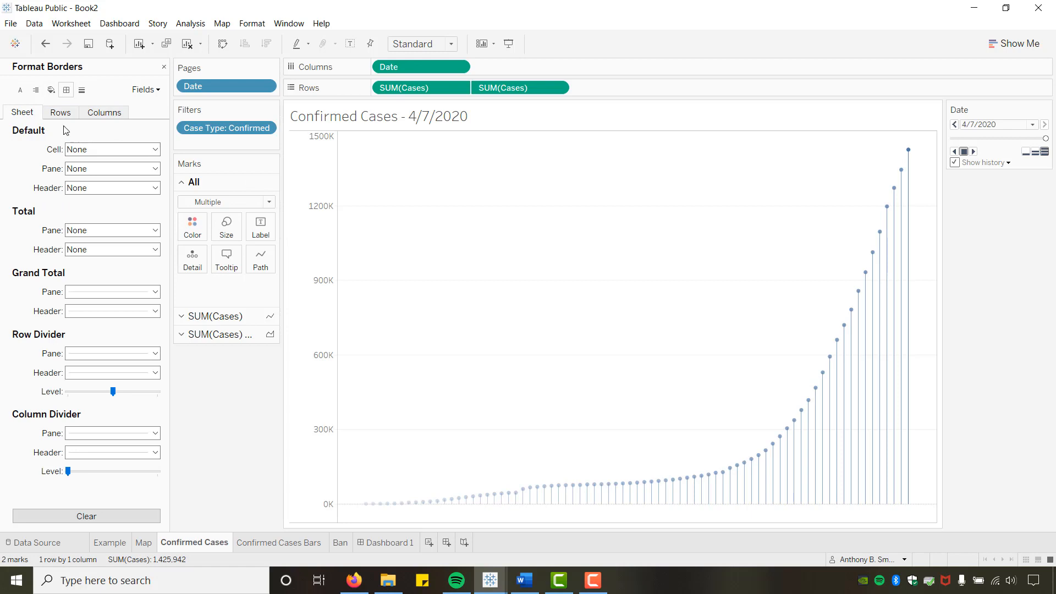
drag(113, 391, 66, 391)
click(155, 354)
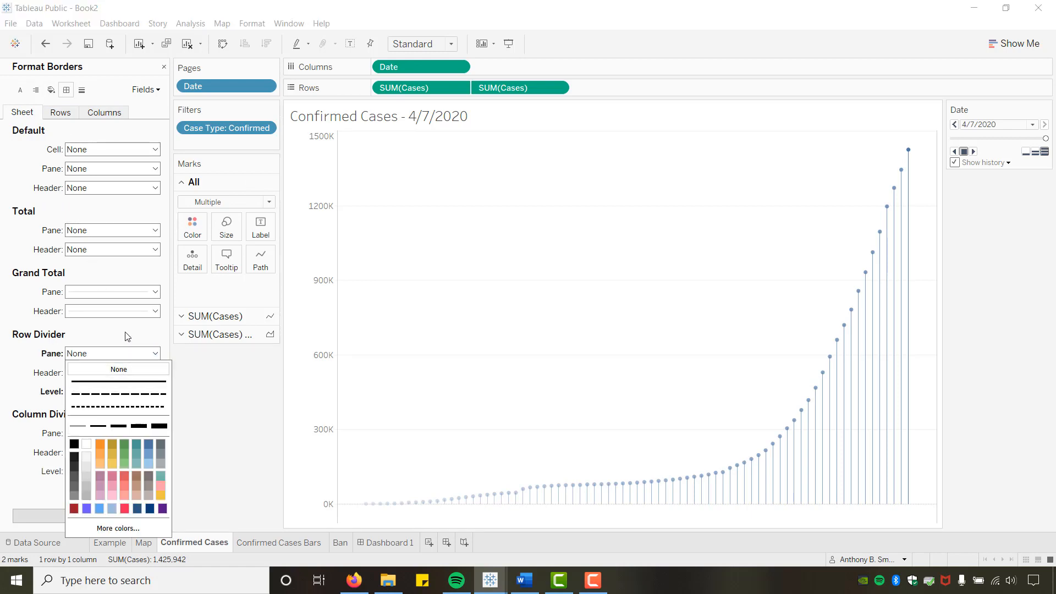
click(149, 372)
click(154, 432)
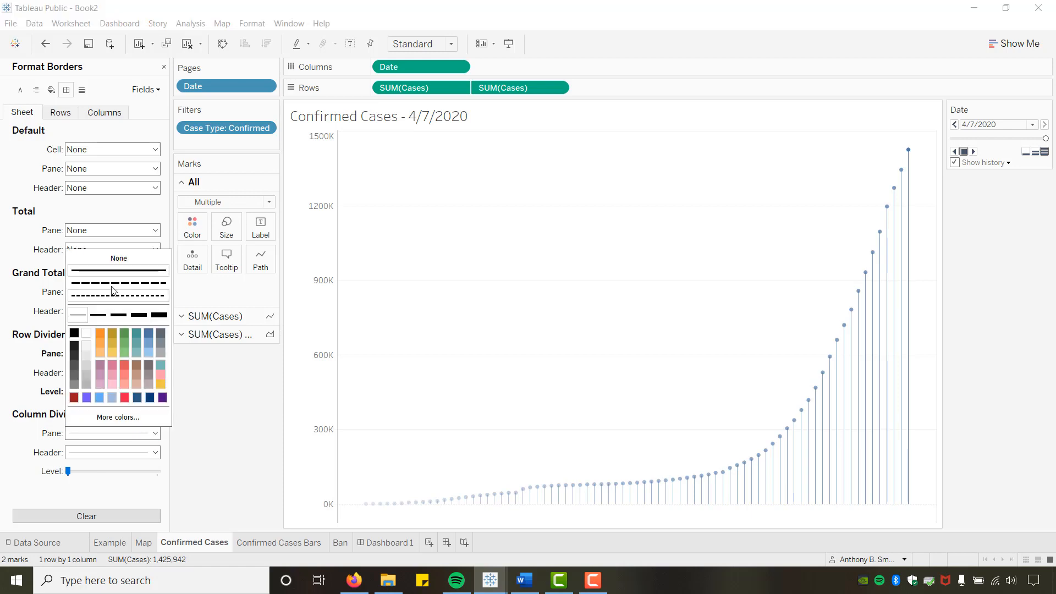
click(119, 258)
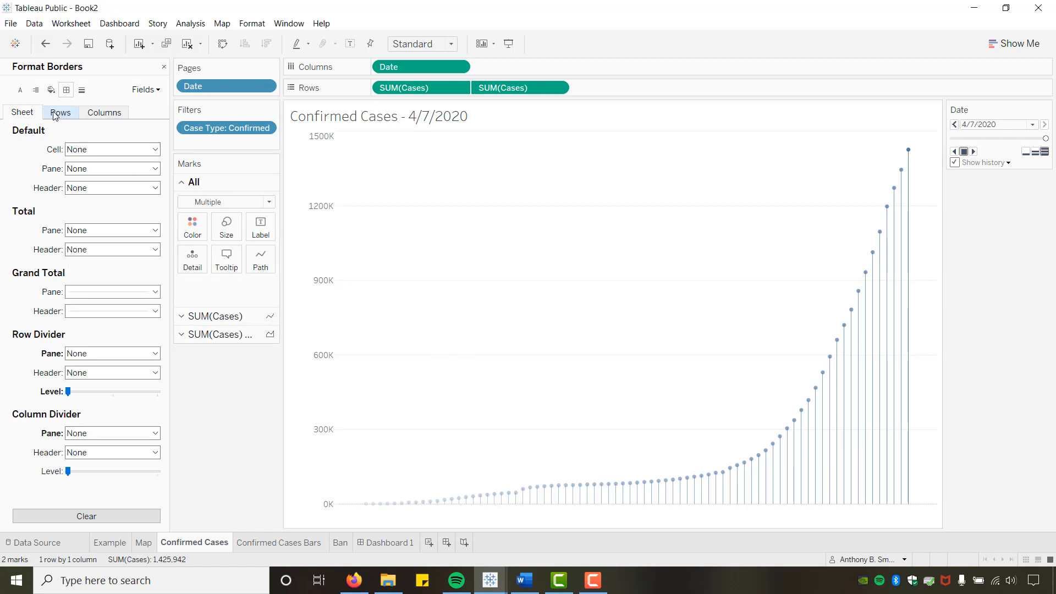
Set the sheet's zero lines and the row grid lines to None.
click(81, 90)
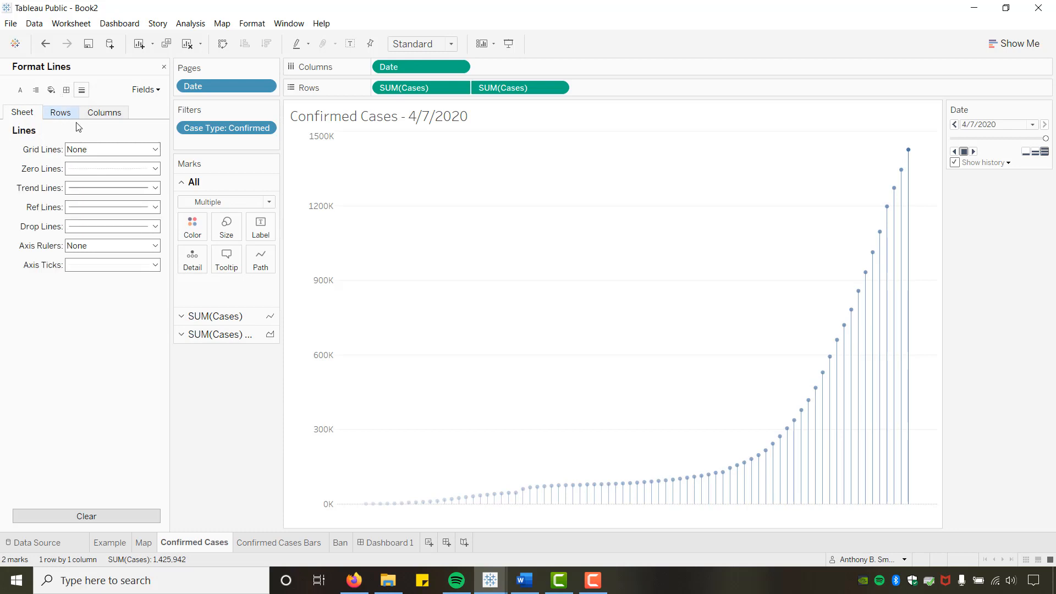
click(150, 168)
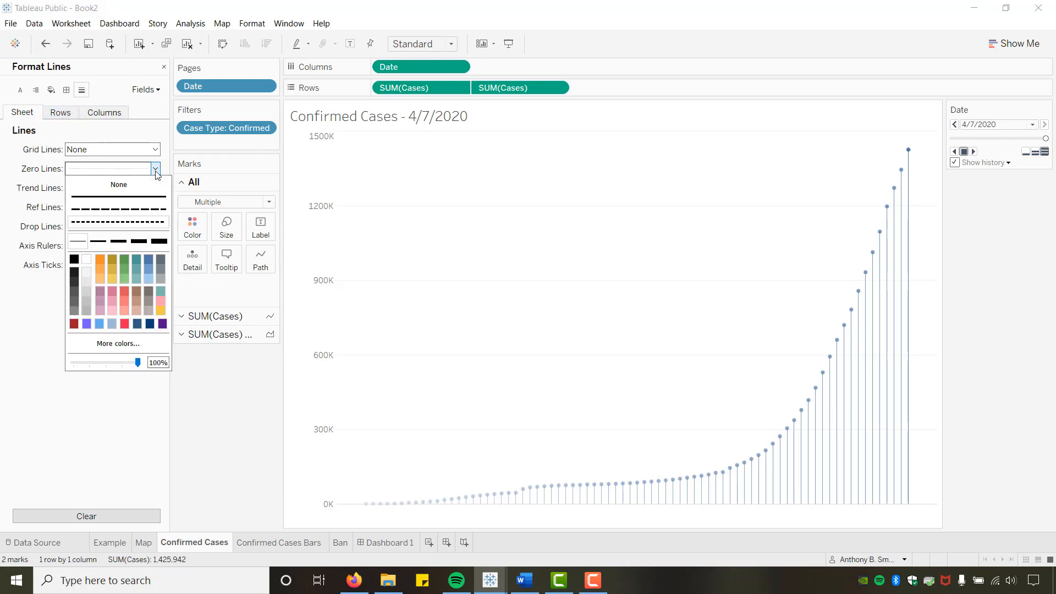
click(114, 181)
click(61, 112)
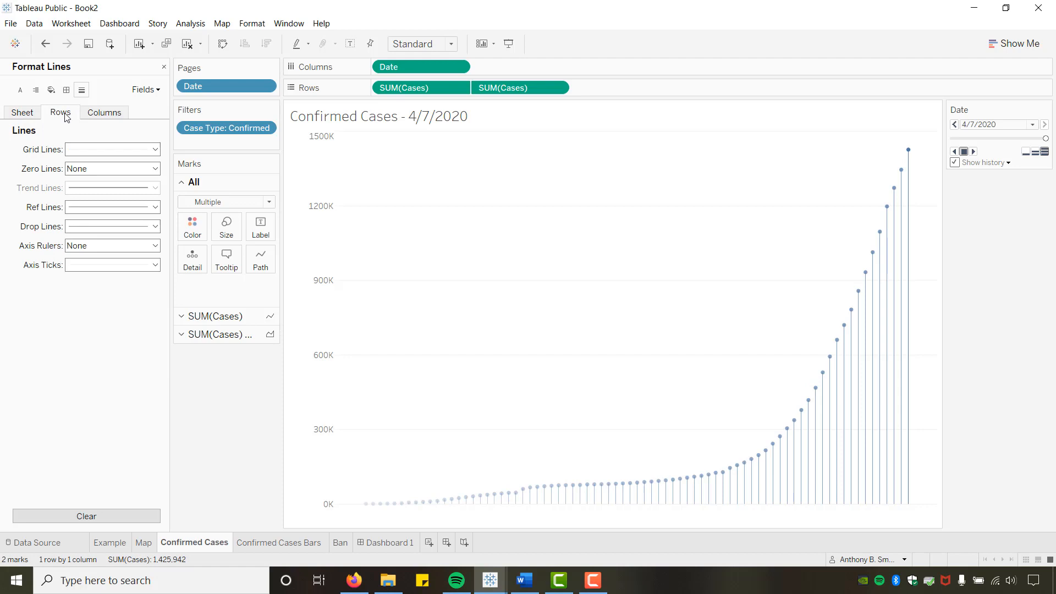
click(152, 150)
click(124, 166)
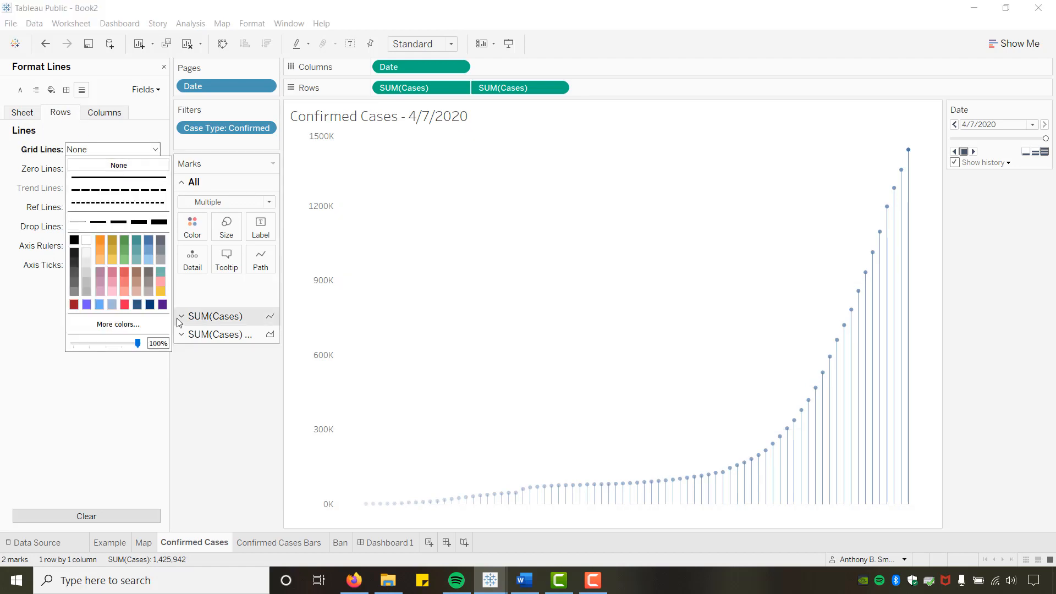
click(219, 392)
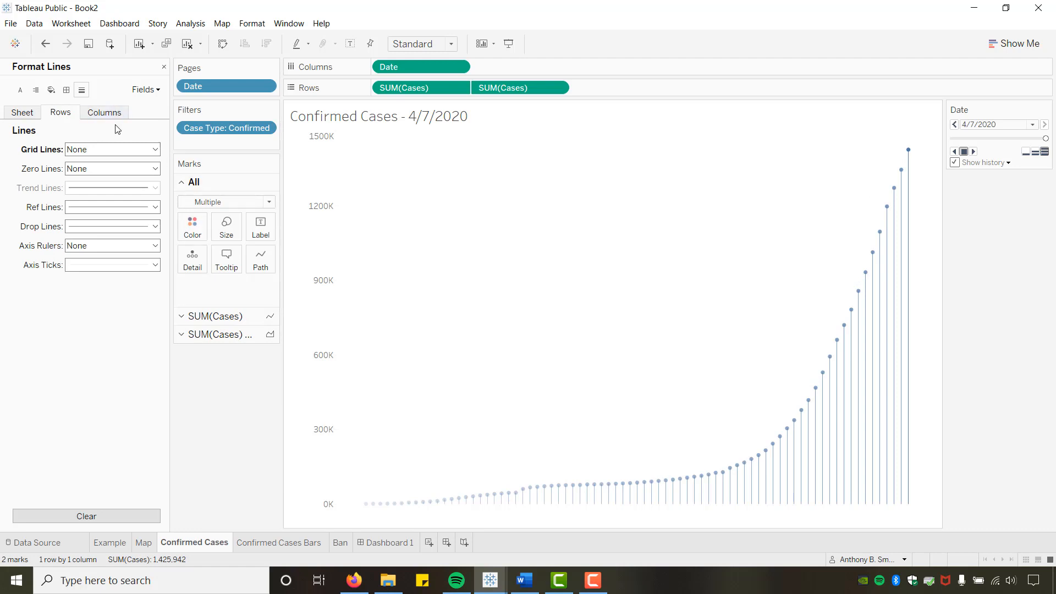
Color the marks of the first Cases field light orange and make them slightly larger.
click(196, 234)
click(235, 473)
click(183, 317)
click(192, 253)
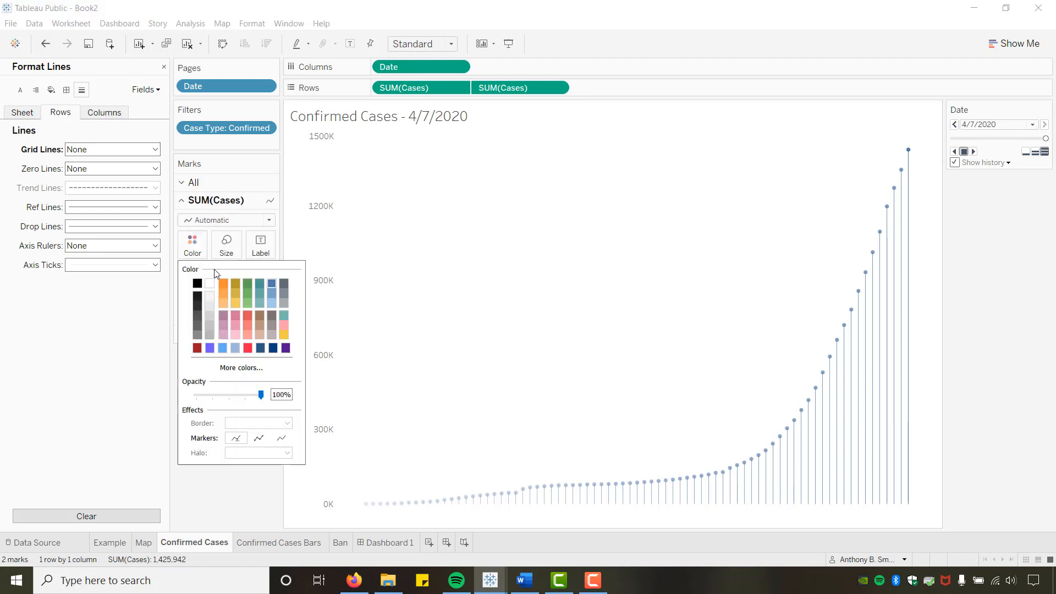
click(225, 303)
click(257, 499)
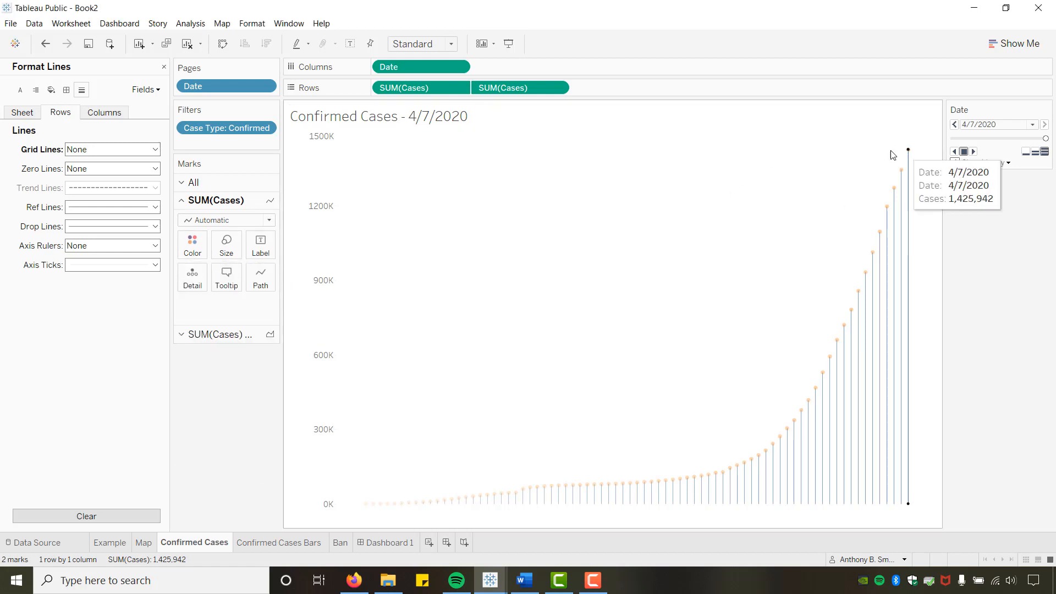
click(230, 250)
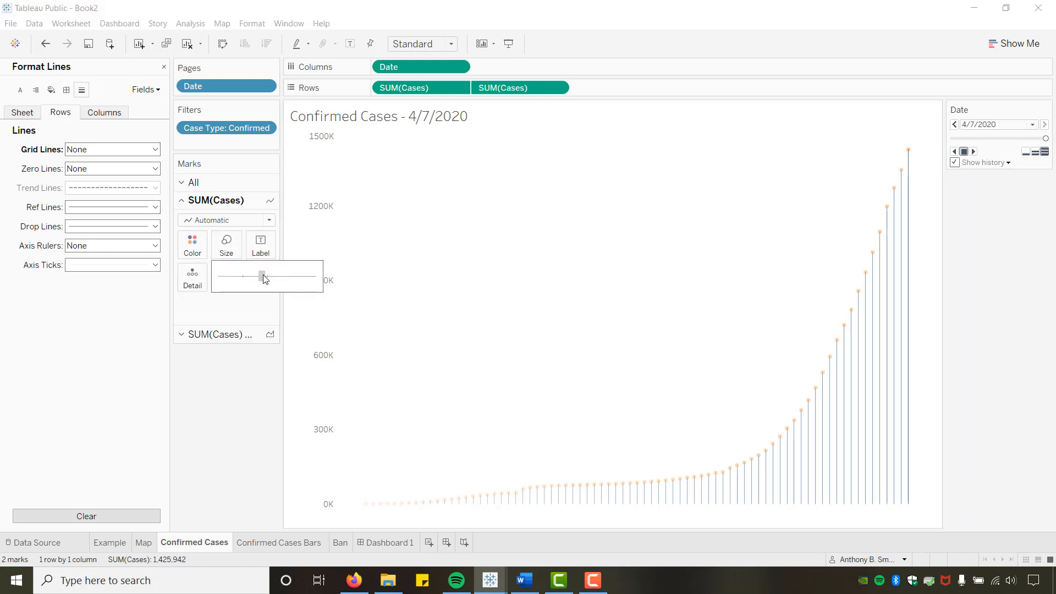
drag(263, 275, 272, 276)
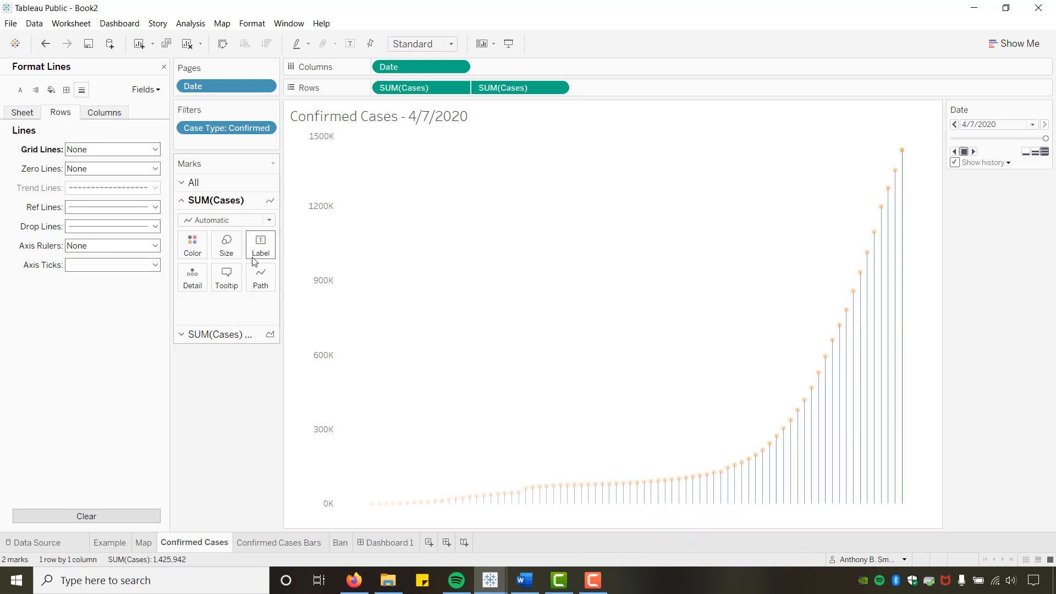
Delete the duplicate Date (2) line from the tooltip of the first Cases field.
click(226, 278)
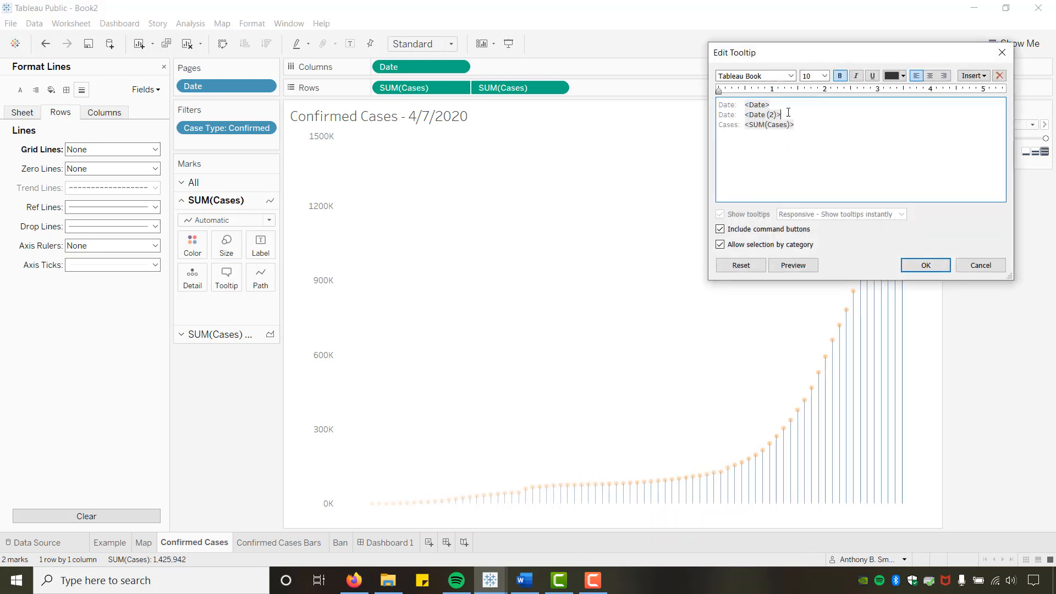
drag(783, 114, 708, 116)
key(Delete)
key(BackSpace)
click(917, 266)
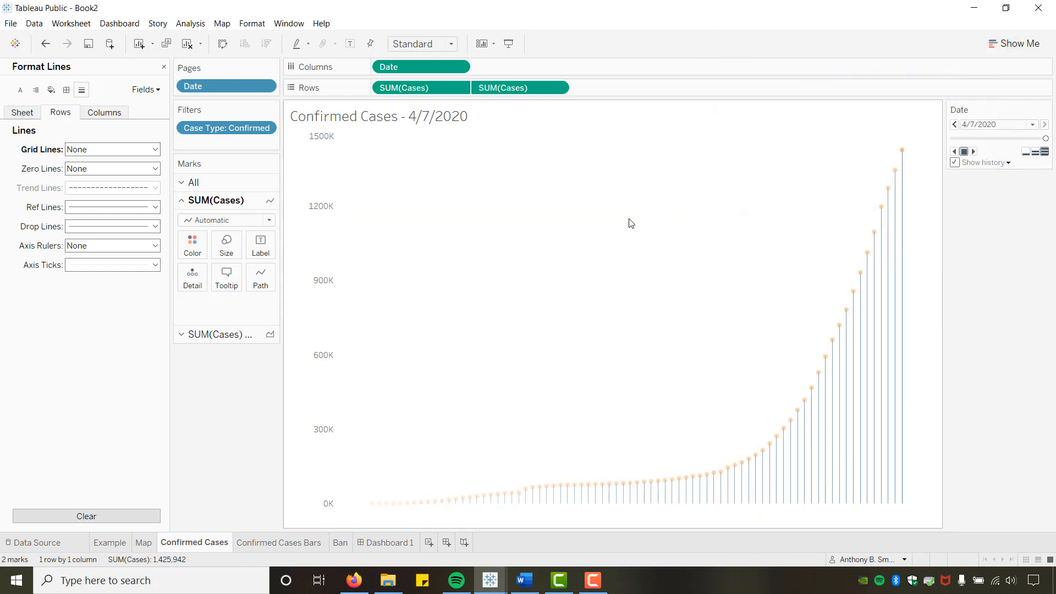
Try a logarithmic scale on the Cases axis and switch it back off.
key(alt+Tab)
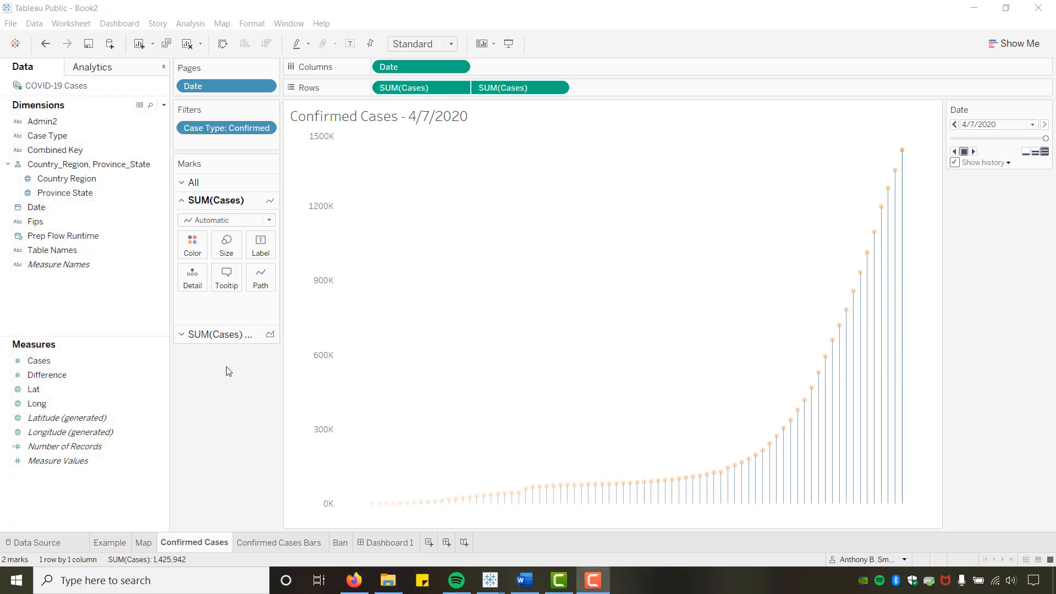
right_click(311, 283)
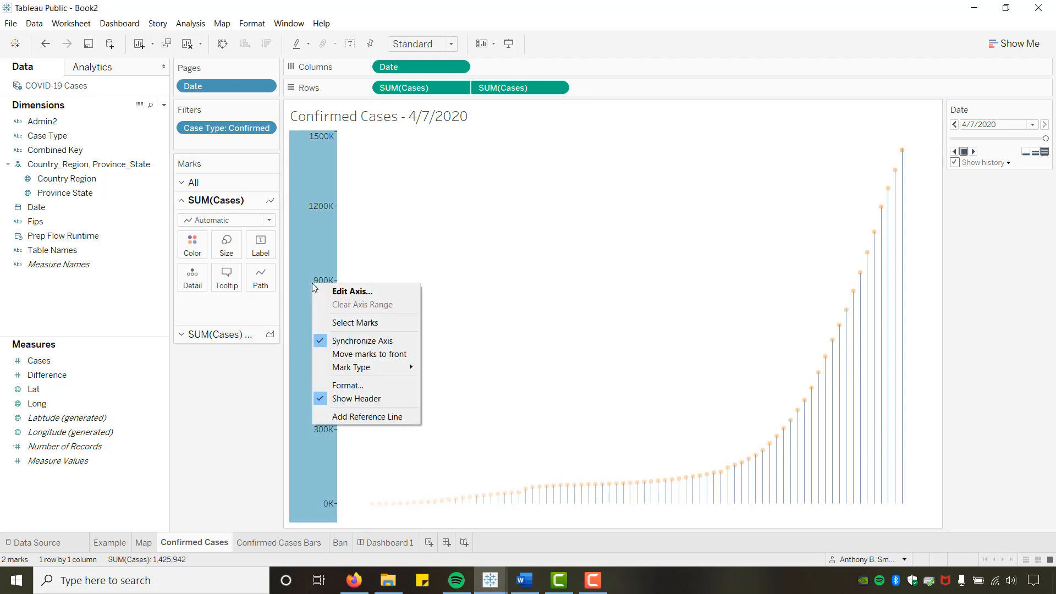
click(328, 291)
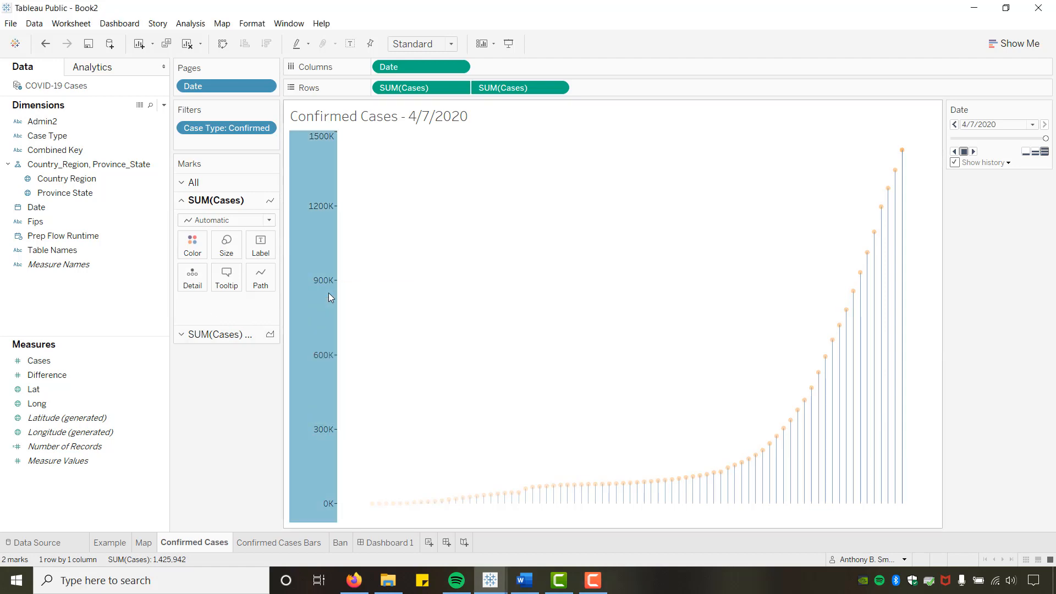
click(393, 304)
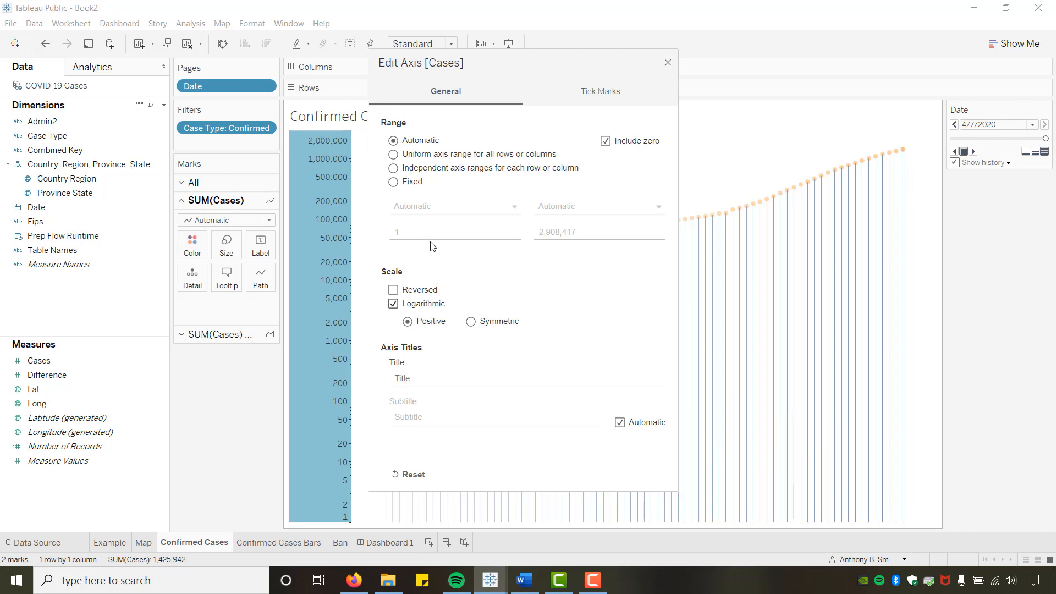
drag(487, 70, 904, 230)
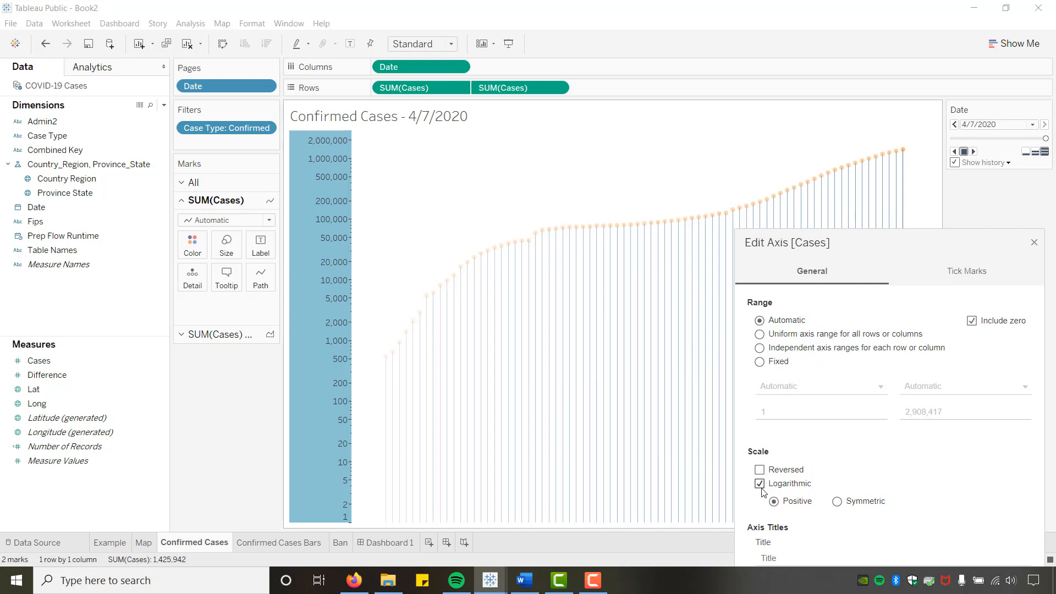
drag(904, 244, 899, 124)
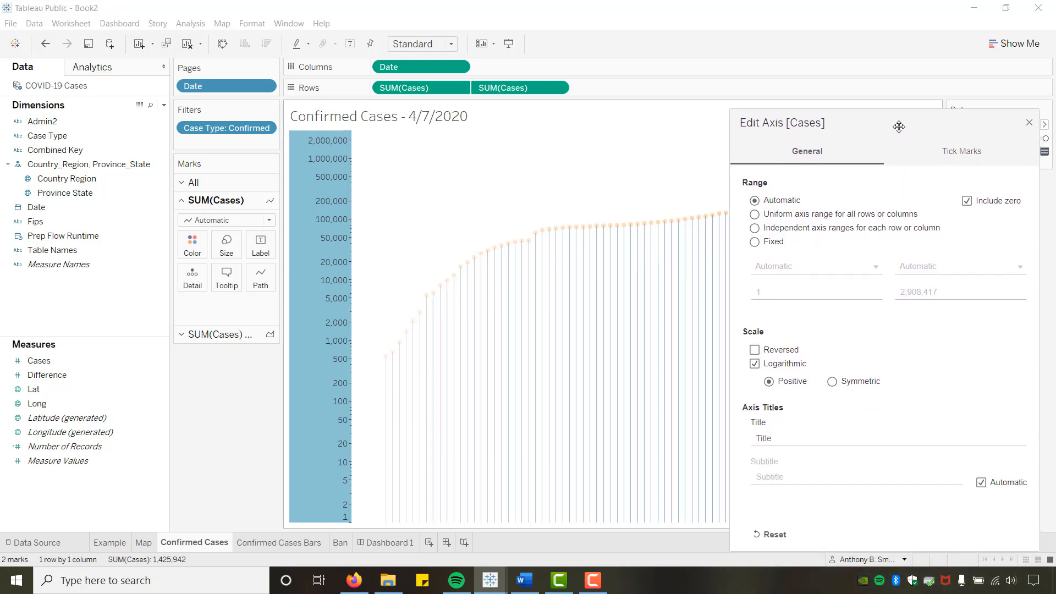
click(754, 363)
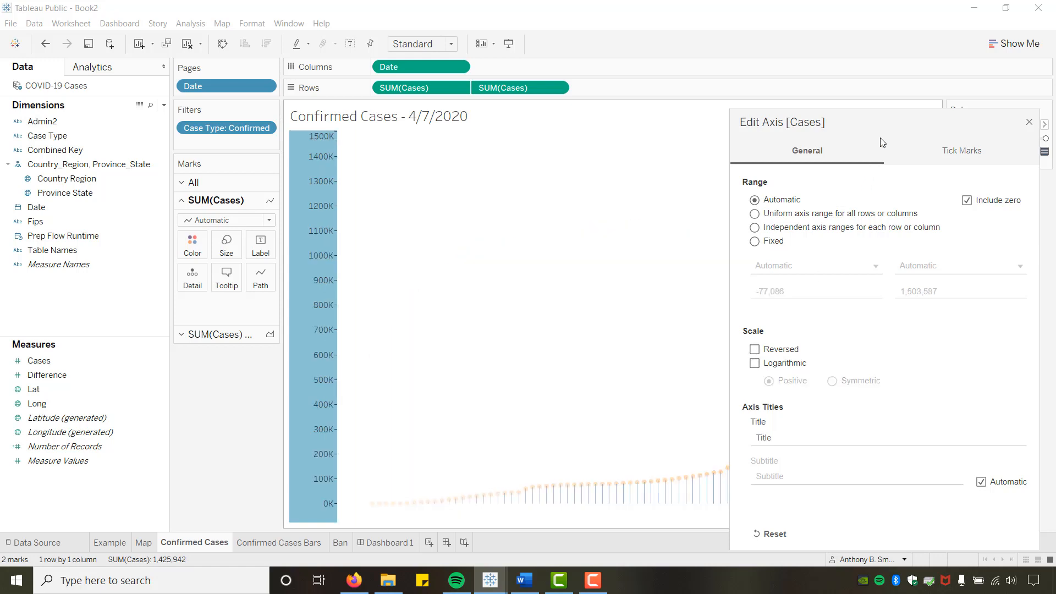
drag(881, 121, 771, 121)
click(917, 122)
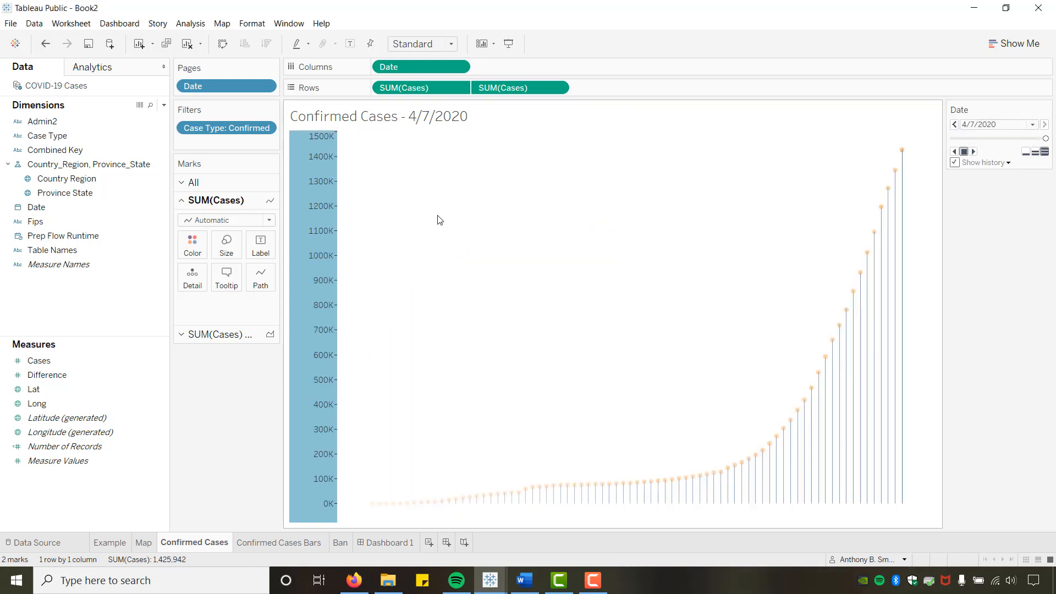
Try circle marks for the first Cases field and make them smaller.
click(269, 220)
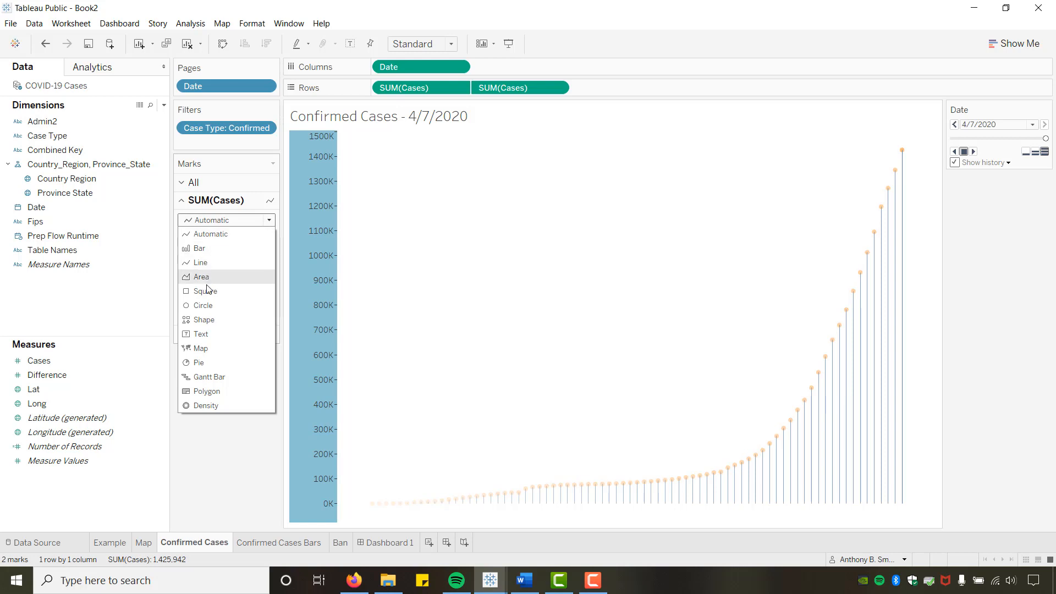
click(203, 305)
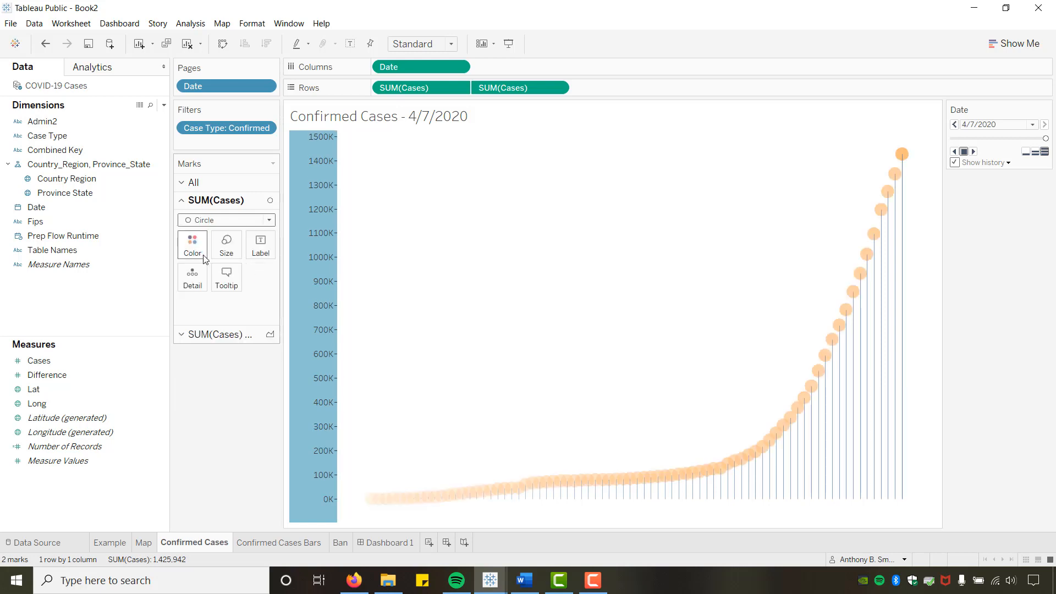
click(226, 246)
drag(271, 276, 241, 281)
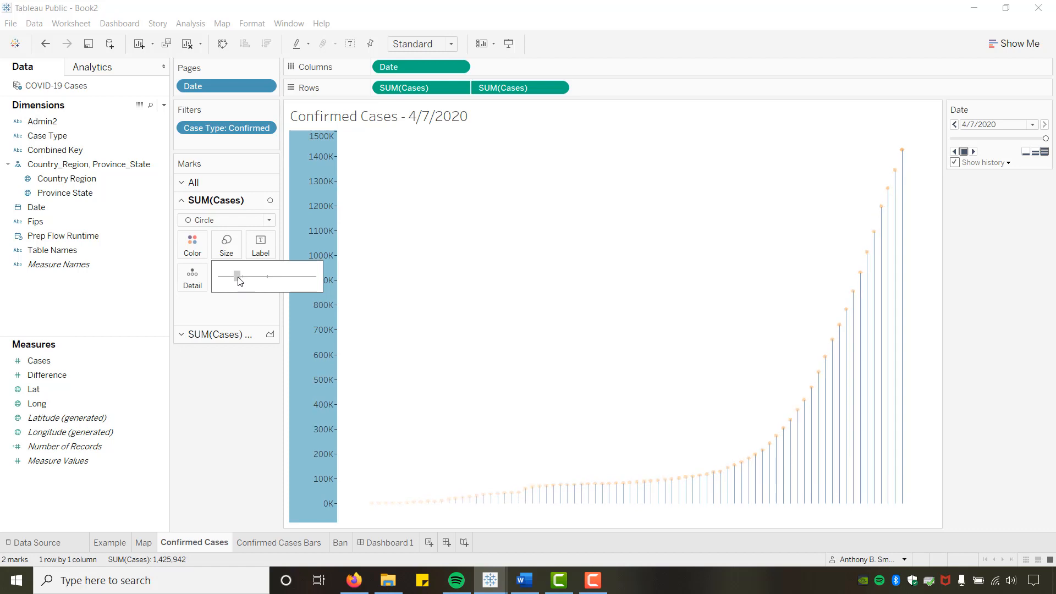
click(243, 421)
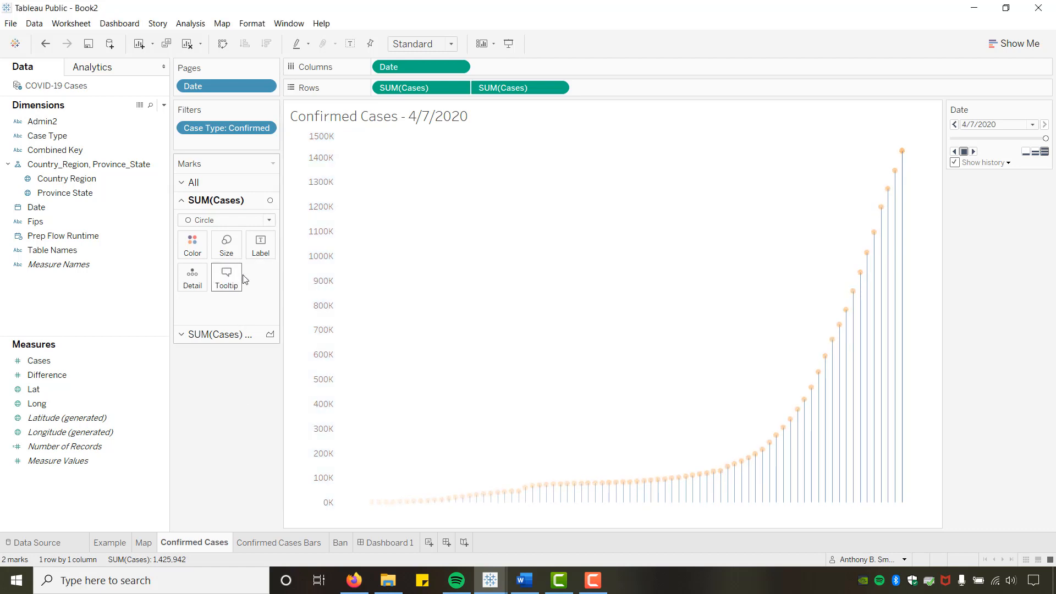
Set the mark type of the first Cases field to Line.
click(269, 221)
click(199, 258)
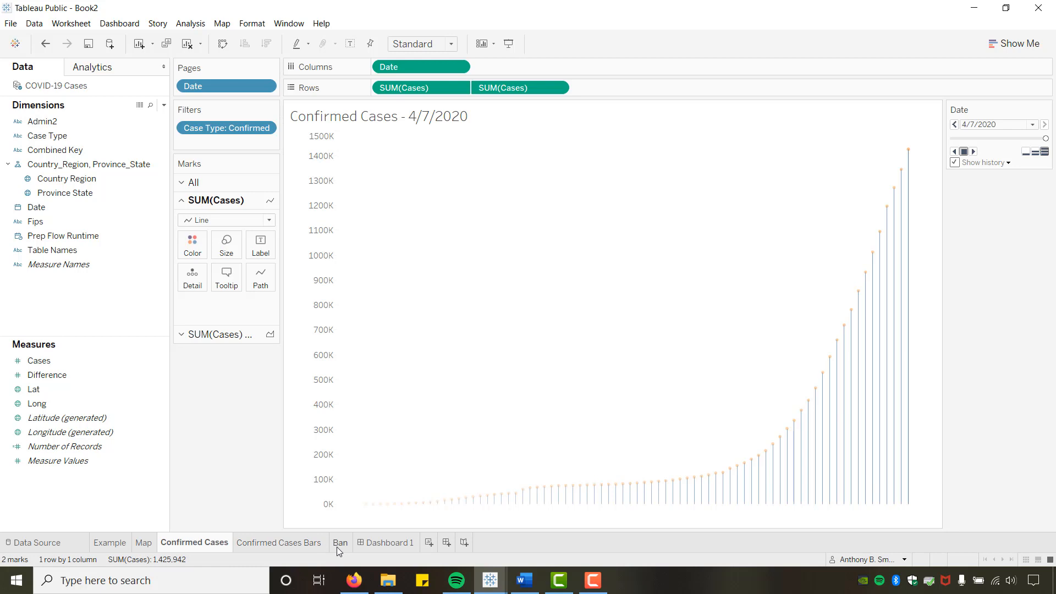
On the Confirmed Cases Bars sheet, filter Case Type to Confirmed only.
click(301, 543)
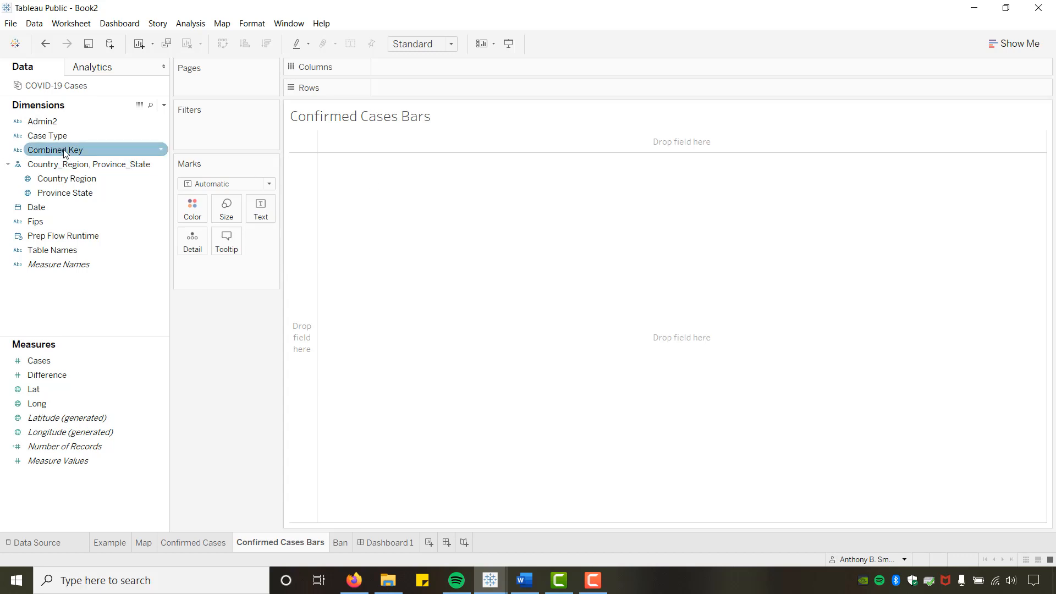
click(65, 164)
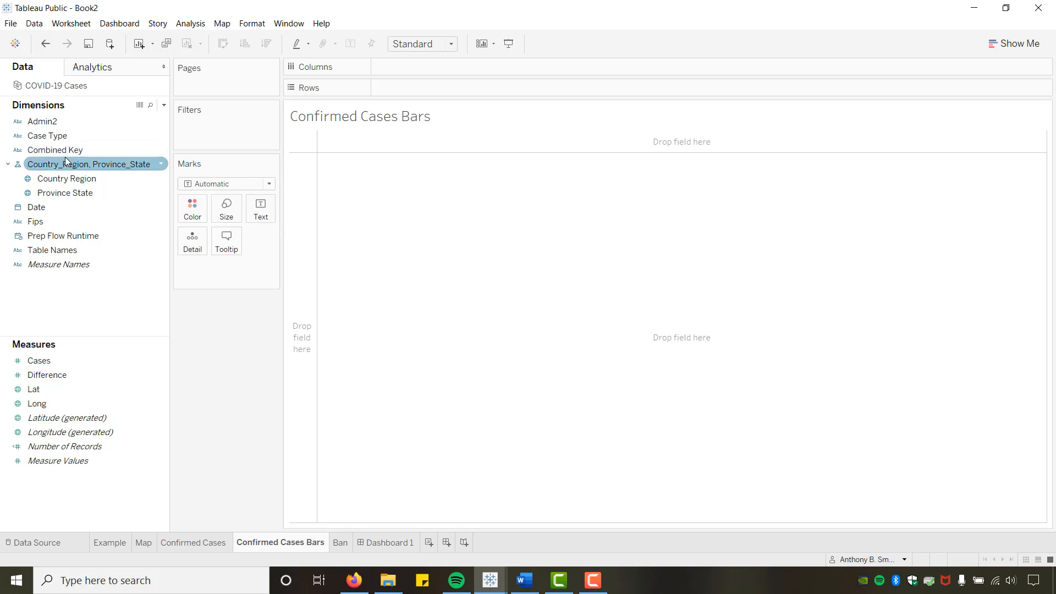
click(55, 149)
click(45, 137)
drag(46, 138, 198, 135)
click(420, 191)
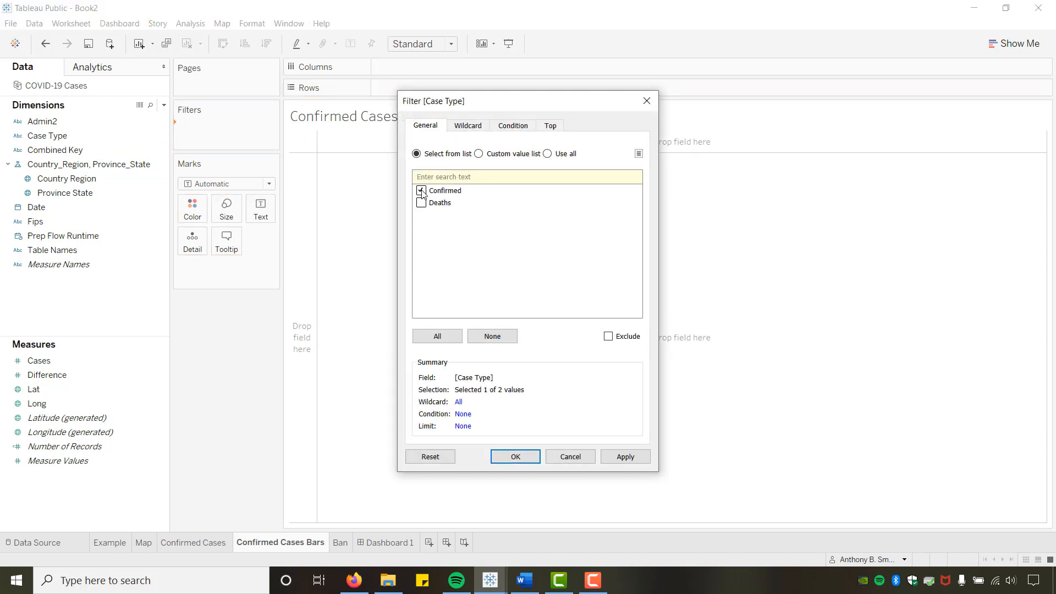
click(528, 459)
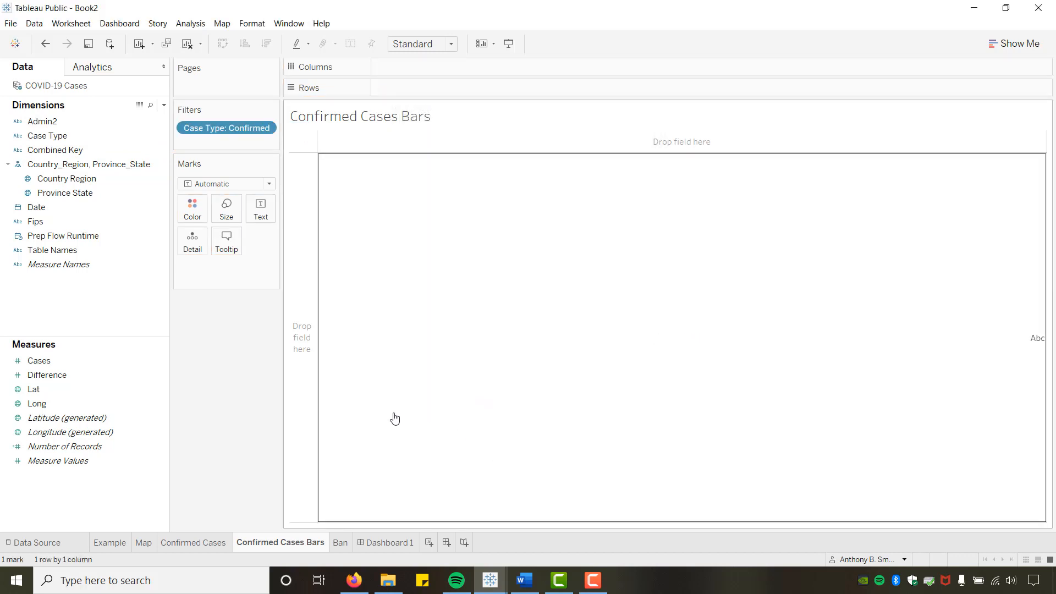
Build horizontal bars of Cases by Country Region, sorted in descending order and labeled with Cases.
mouse_move(38, 360)
mouse_down()
mouse_move(286, 208)
mouse_move(404, 69)
mouse_up()
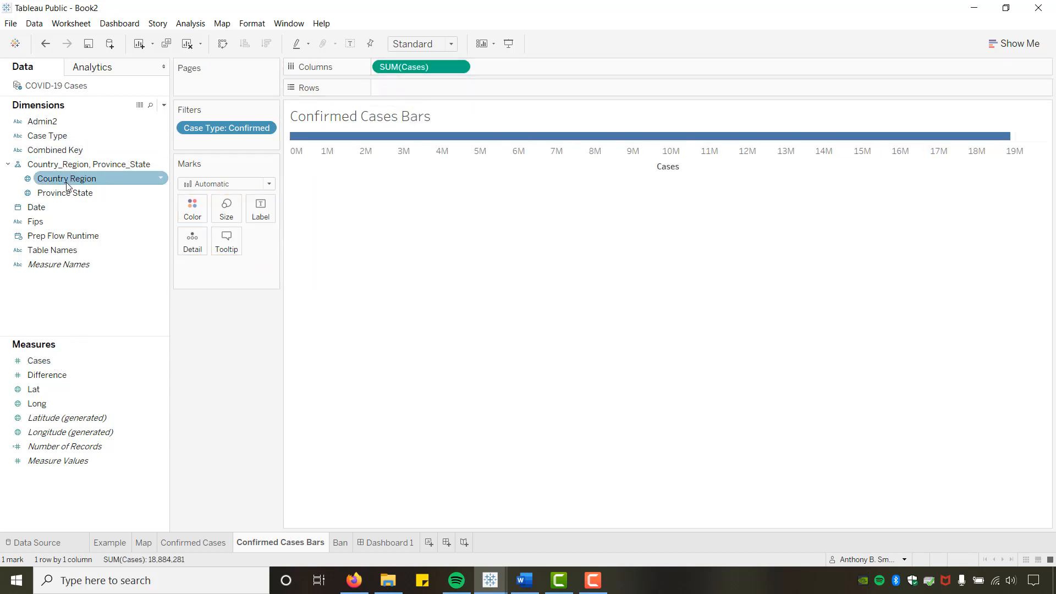
drag(66, 178, 399, 93)
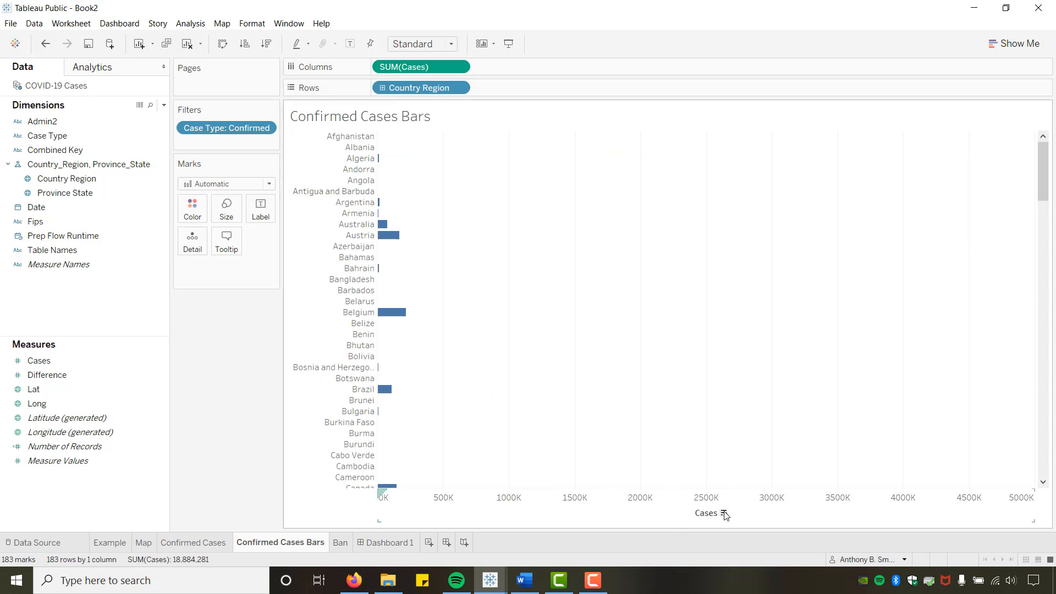
click(723, 512)
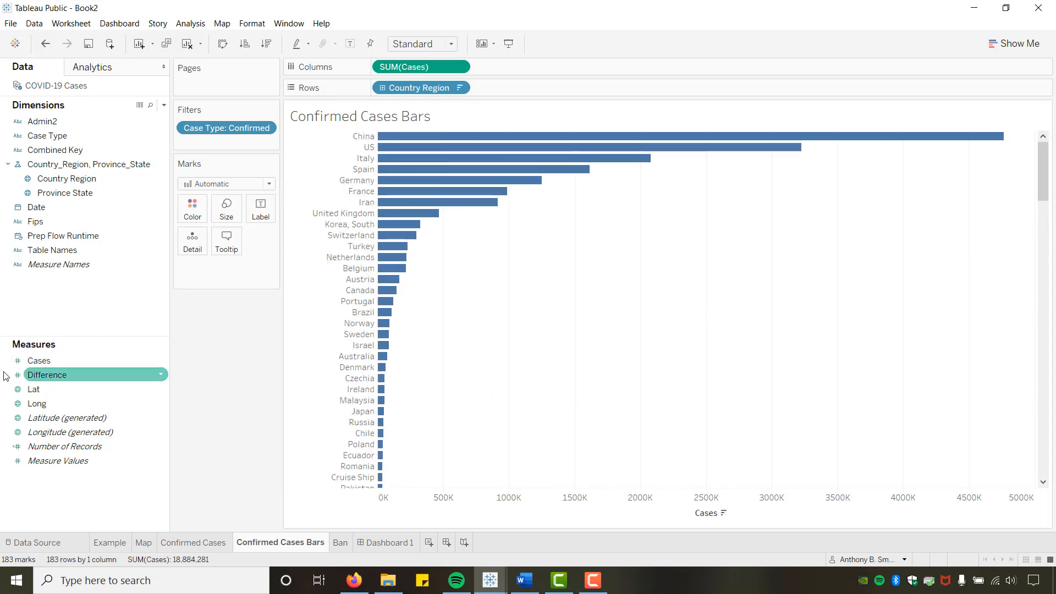
drag(34, 360, 259, 210)
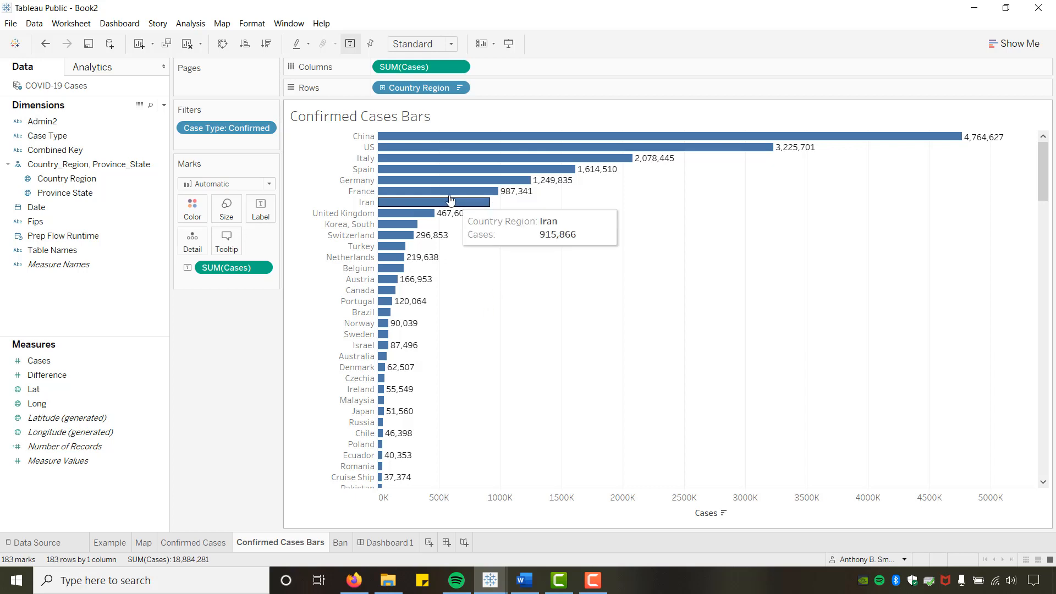
Define a Country Region filter for the top 10 by the formula SUM(IF [Date] = #4/7/2020# and [Case Type] = 'Confirmed' THEN Cases end).
right_click(428, 94)
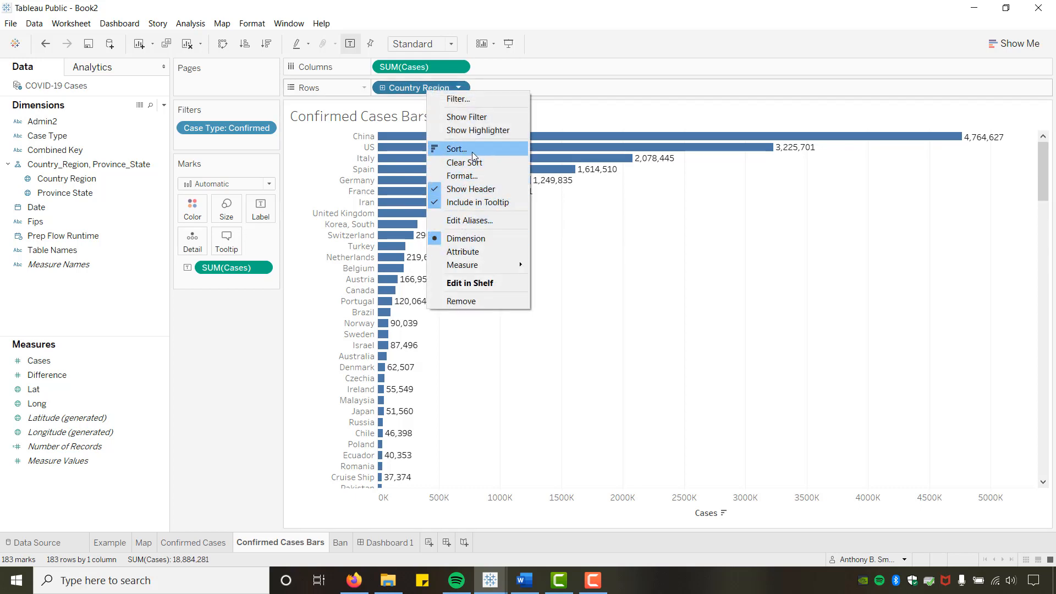
click(460, 102)
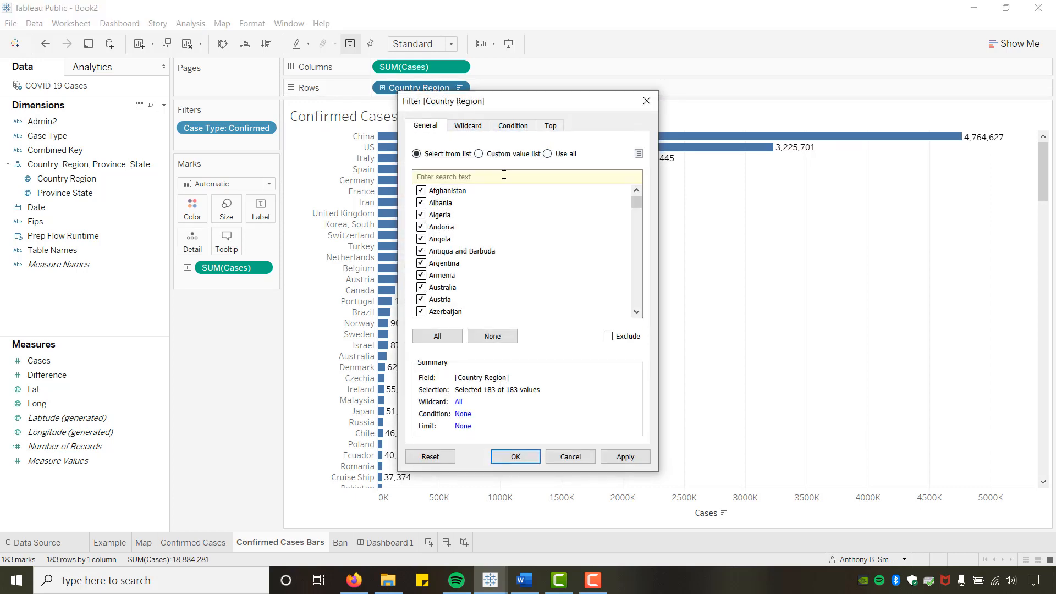
click(560, 127)
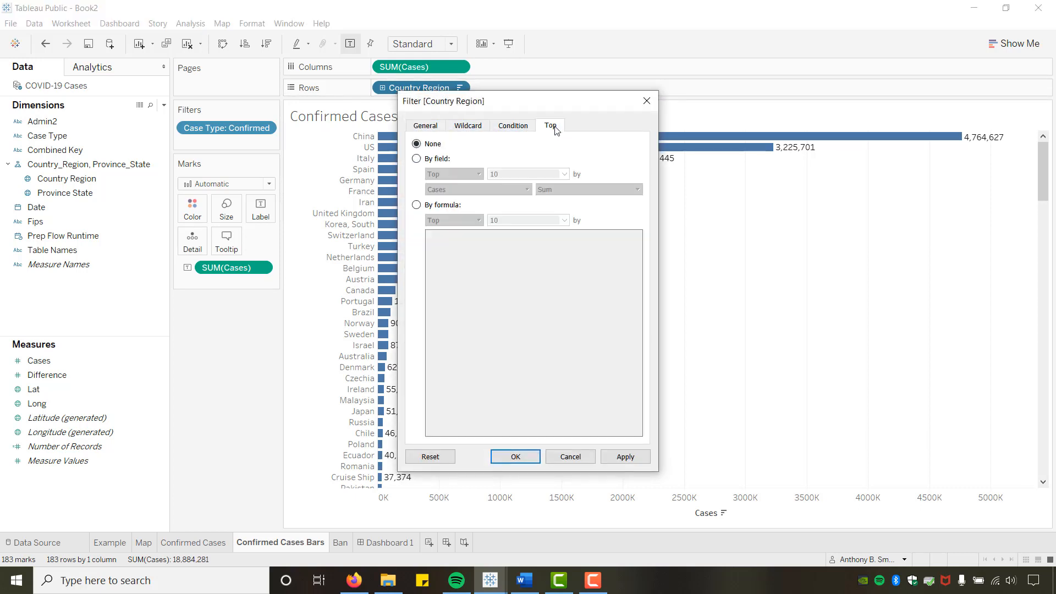
click(416, 205)
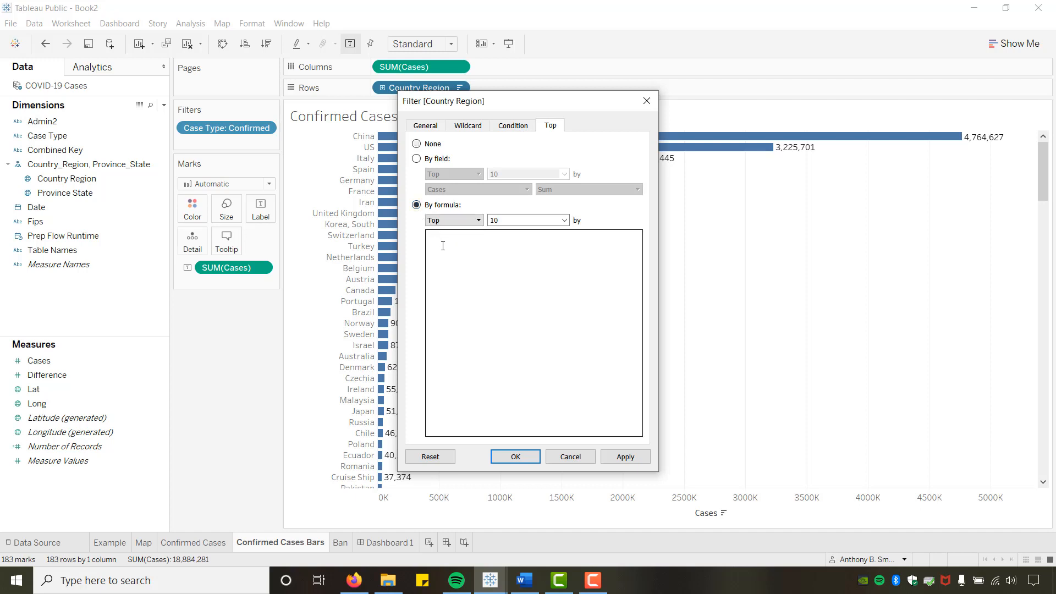
key(alt+Tab)
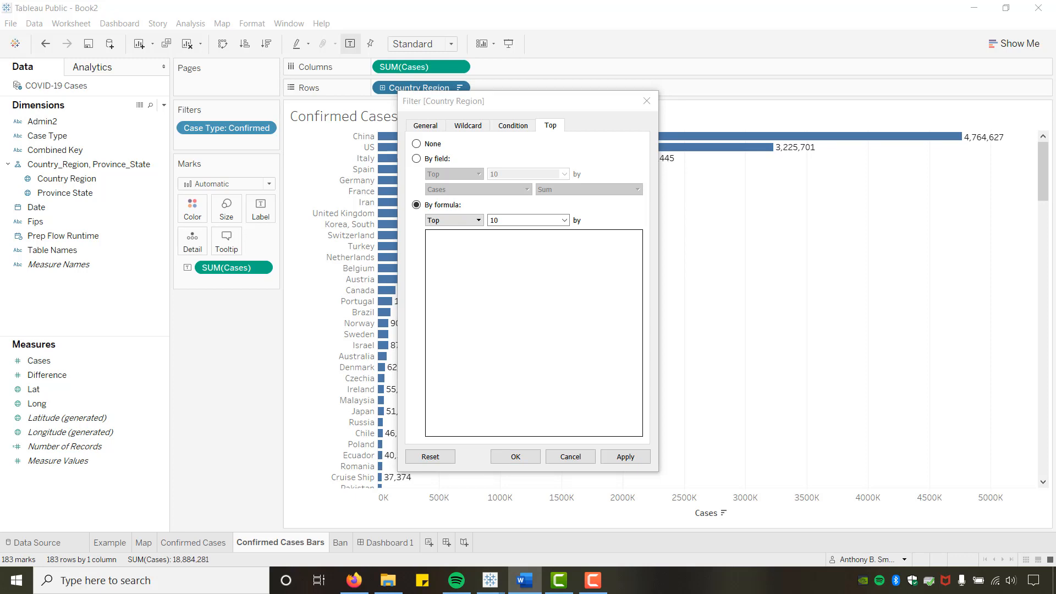
click(437, 255)
key(ctrl+v)
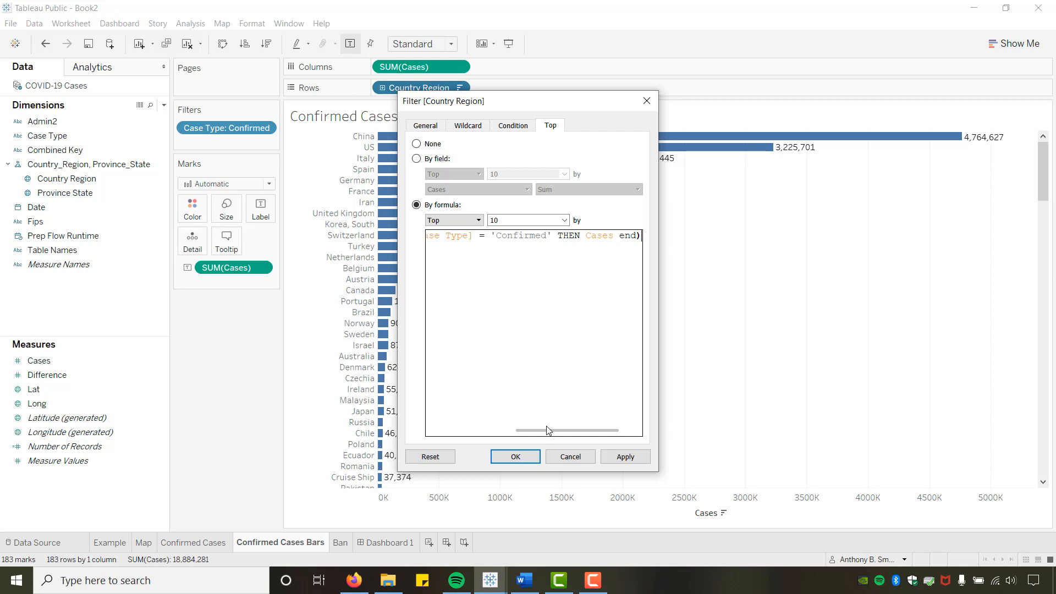
Check the full top 10 formula and apply the filter to the country bars.
drag(546, 429, 440, 434)
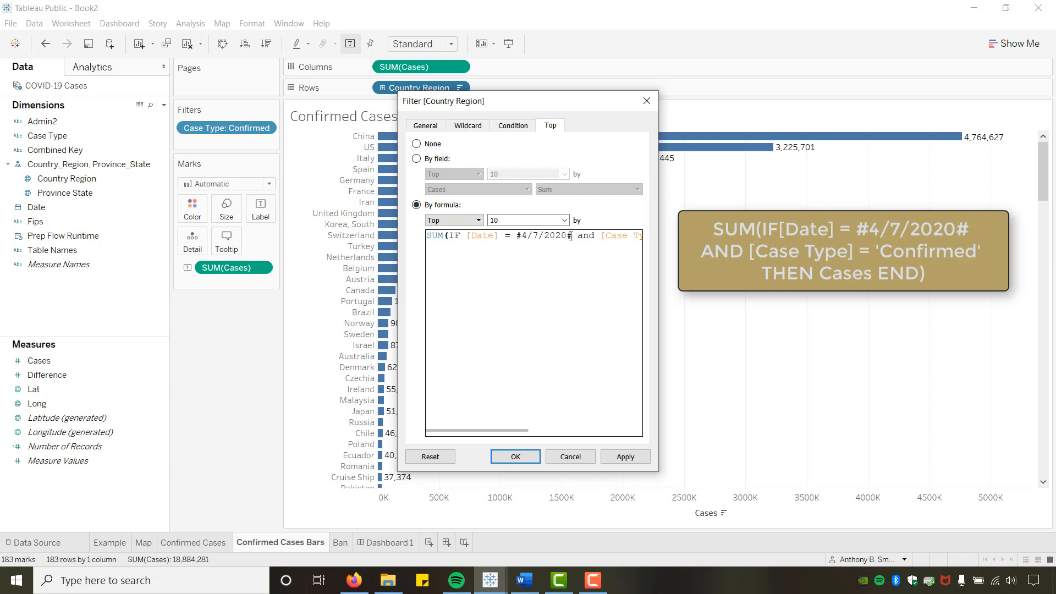
drag(523, 436, 629, 440)
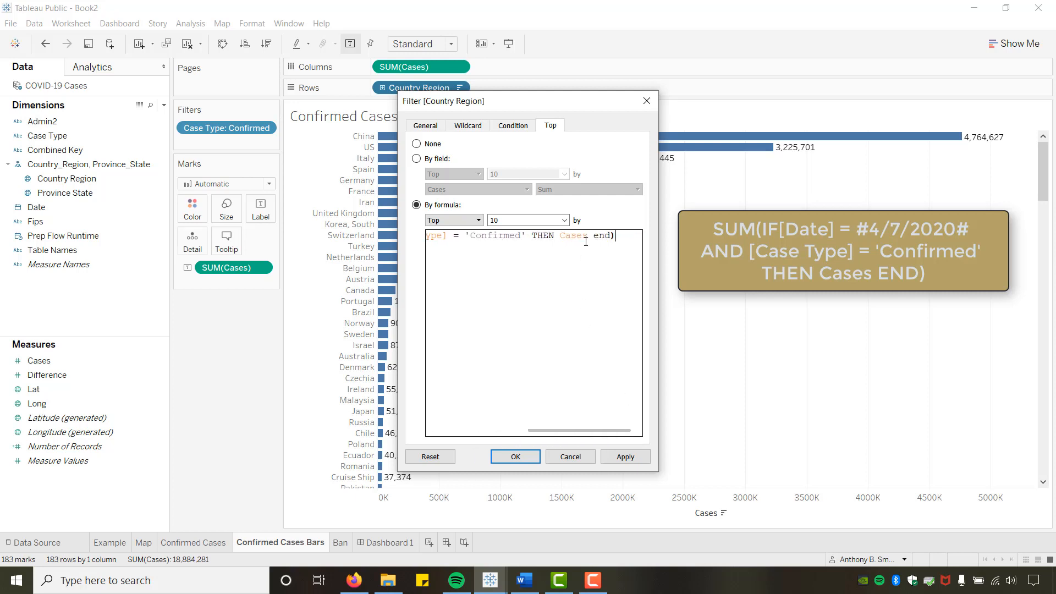
drag(575, 431, 470, 447)
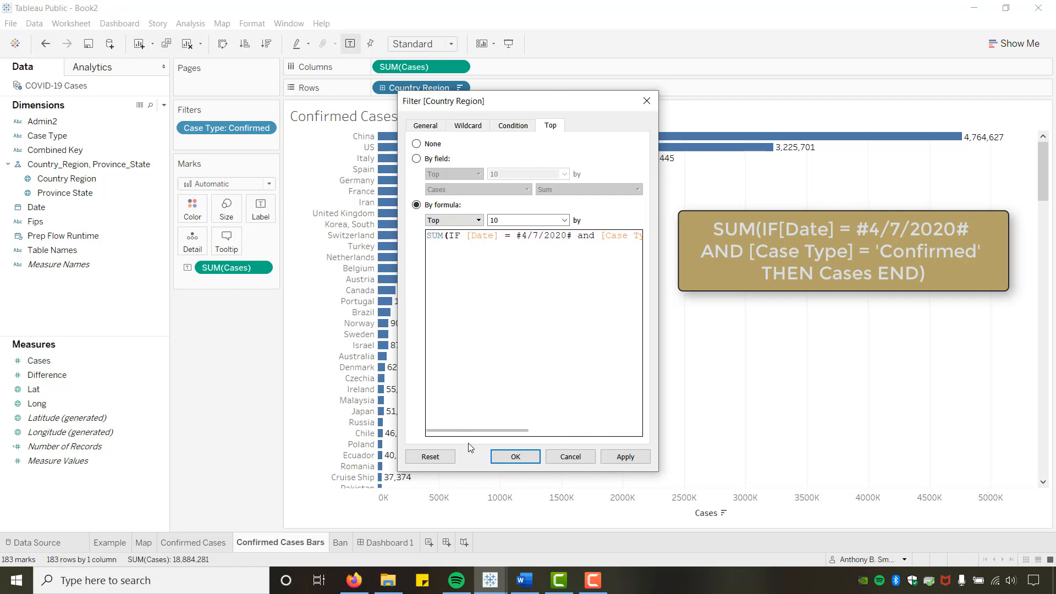
drag(517, 237, 572, 237)
click(566, 246)
key(End)
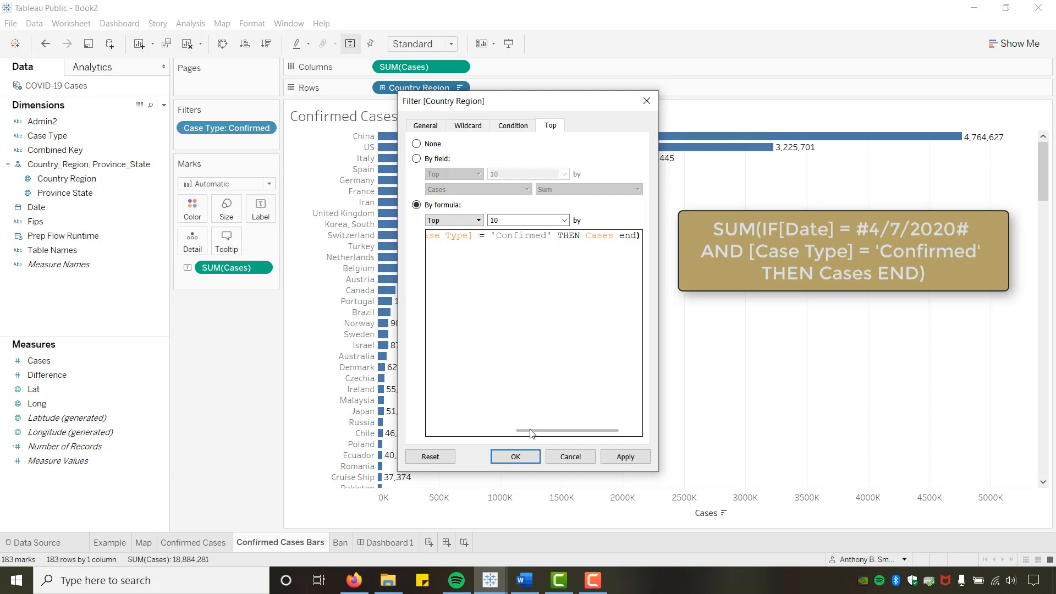
drag(531, 435, 434, 439)
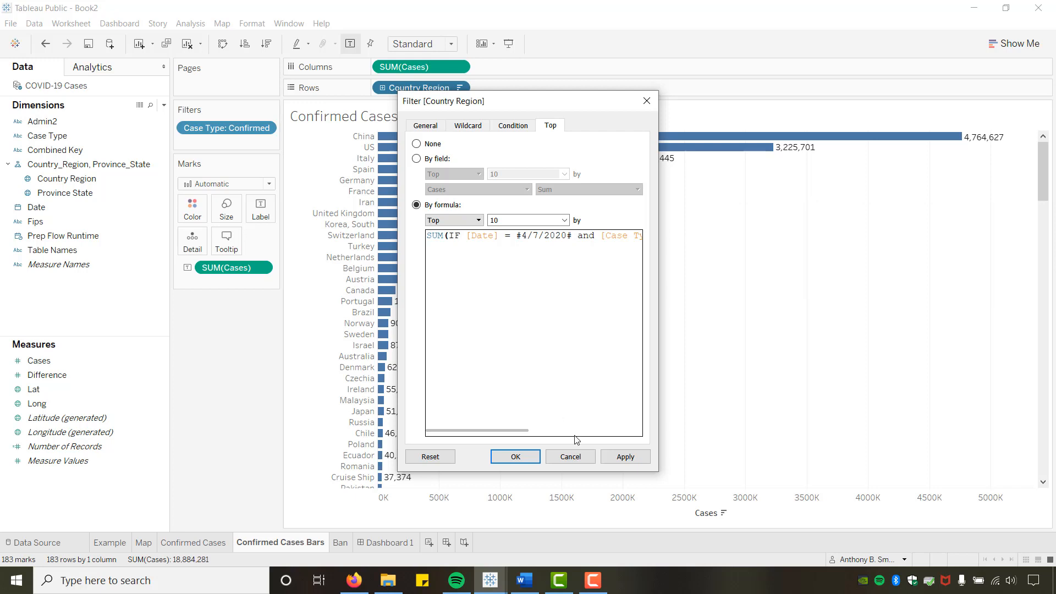
click(515, 457)
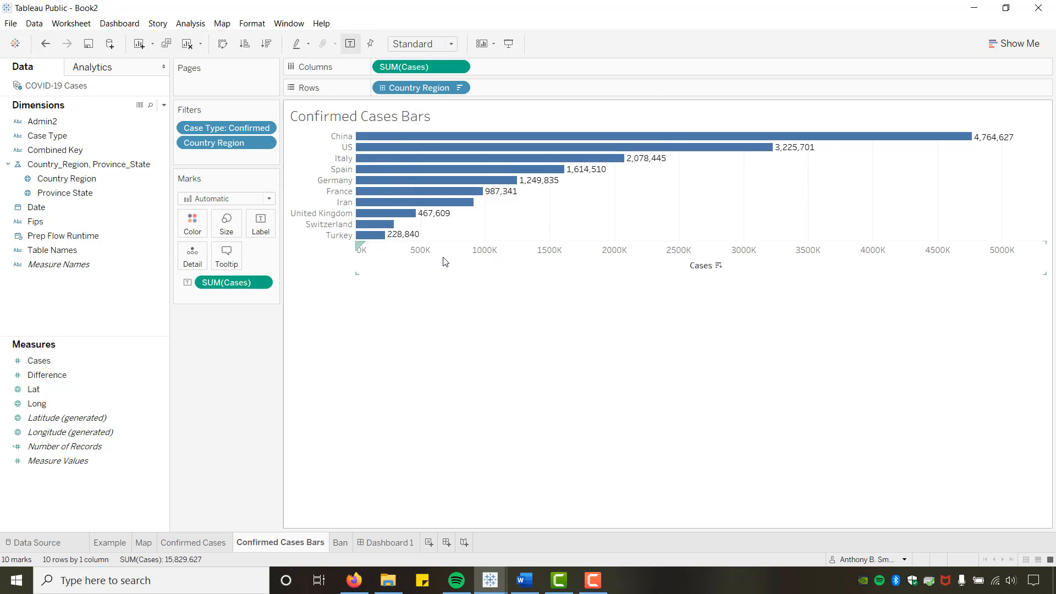
mouse_move(372, 241)
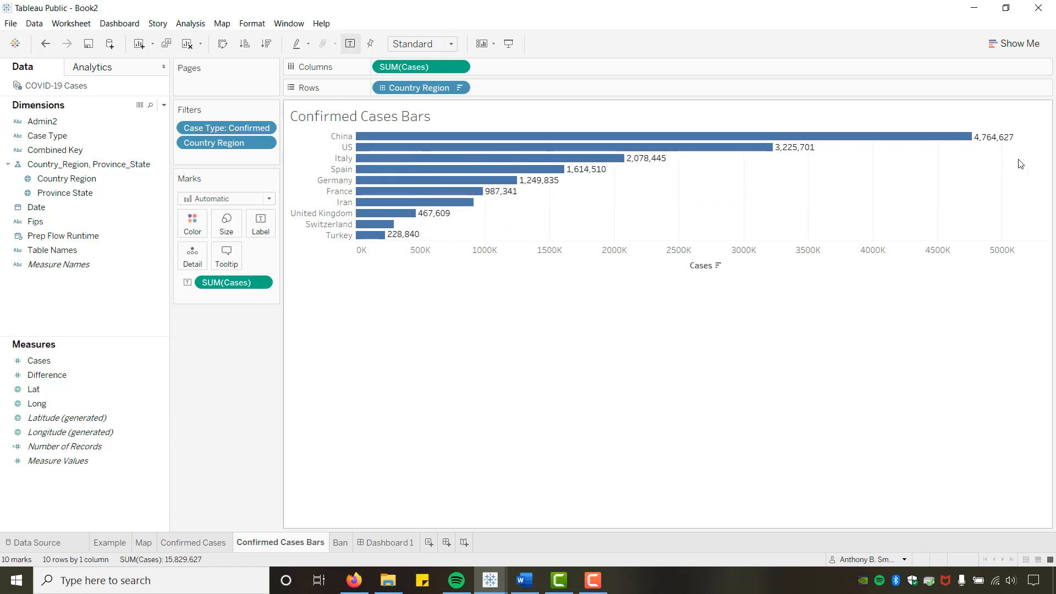
mouse_move(982, 144)
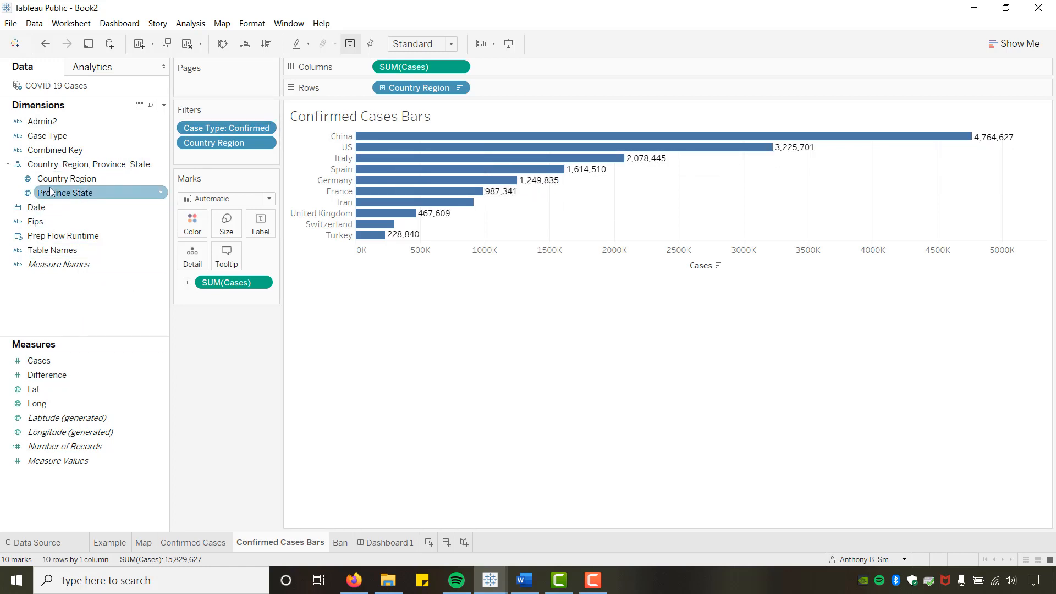
Page the Confirmed Cases Bars chart by Date, using the exact date.
drag(35, 207, 194, 81)
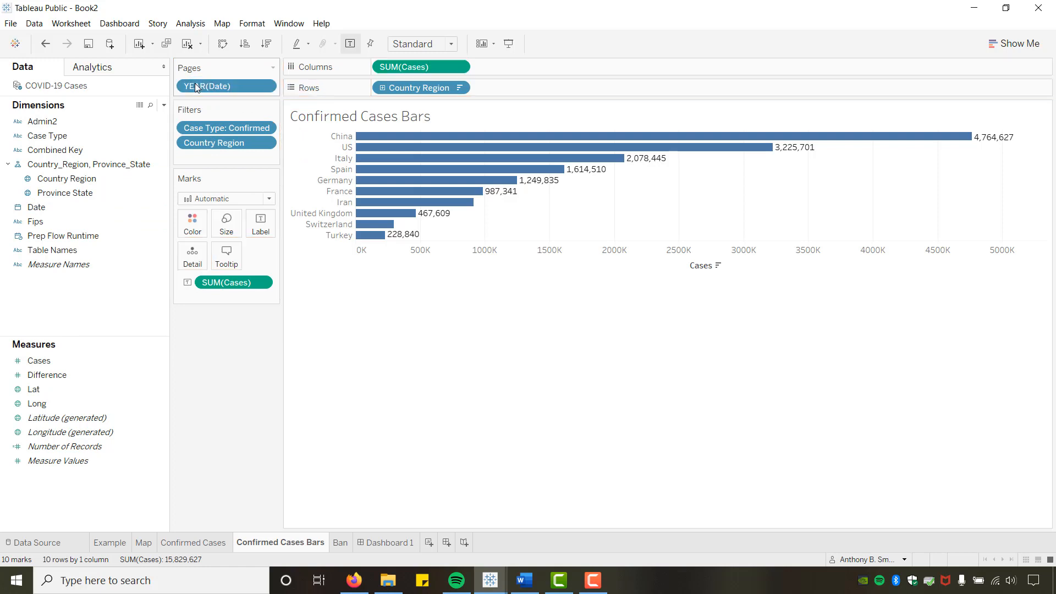
click(265, 87)
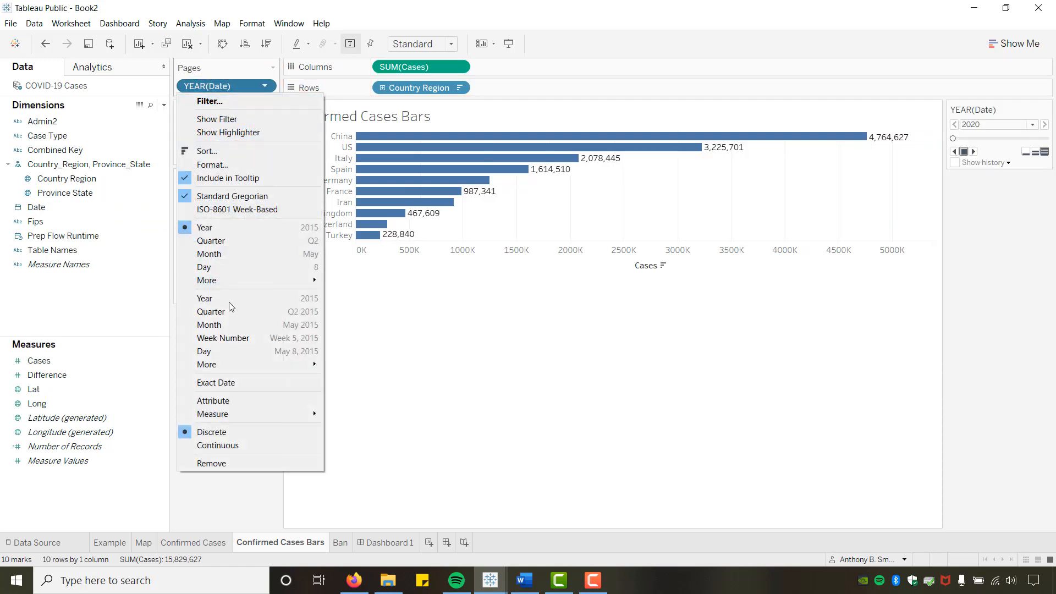
click(216, 383)
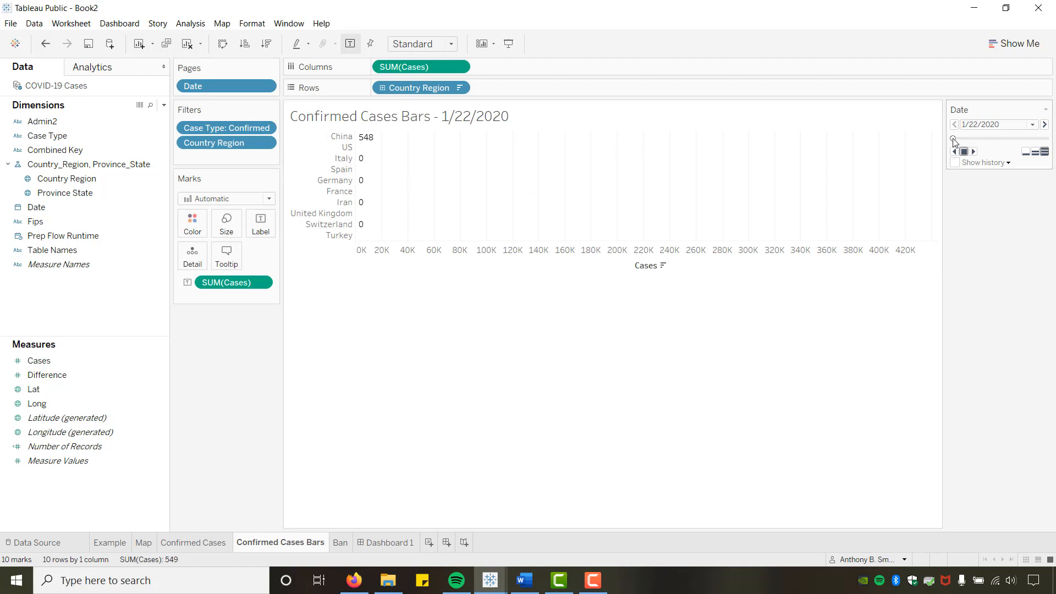
Show page history for all marks and play the dates forward through 4/7/2020.
click(955, 163)
click(1008, 163)
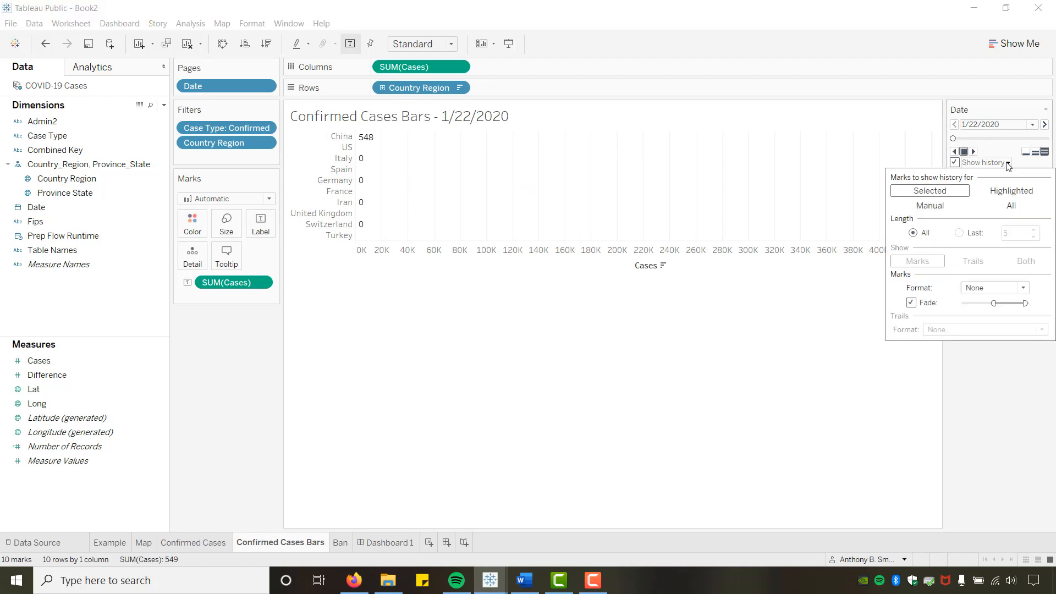
click(1010, 206)
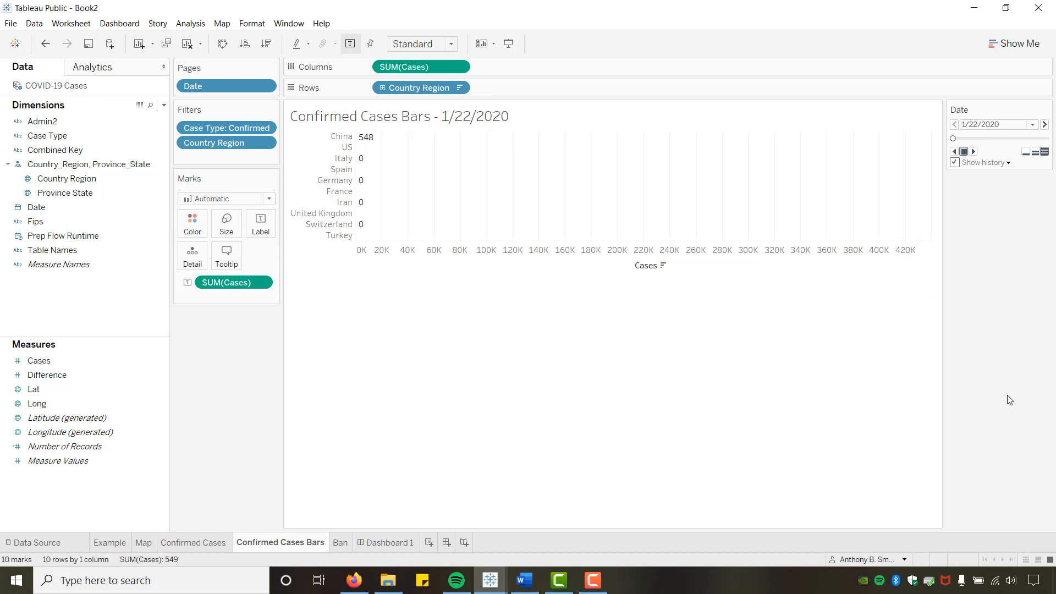
click(973, 151)
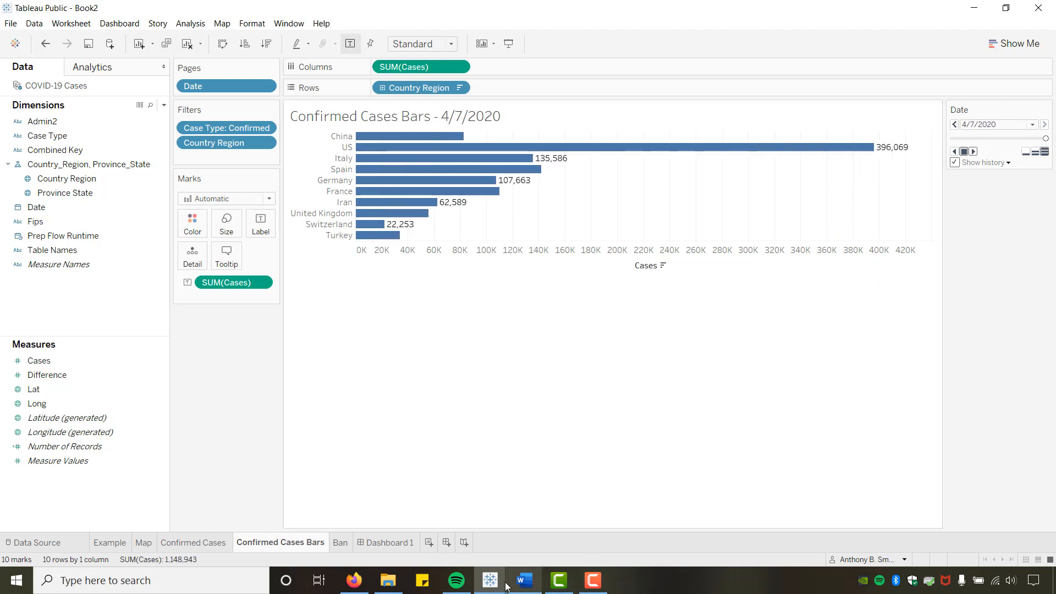
In the Covid In Progress workbook, examine the Main Dashboard's top 10 bars and the U.S. tooltip, and return to the Confirmed Cases Bars sheet.
mouse_move(507, 586)
click(539, 532)
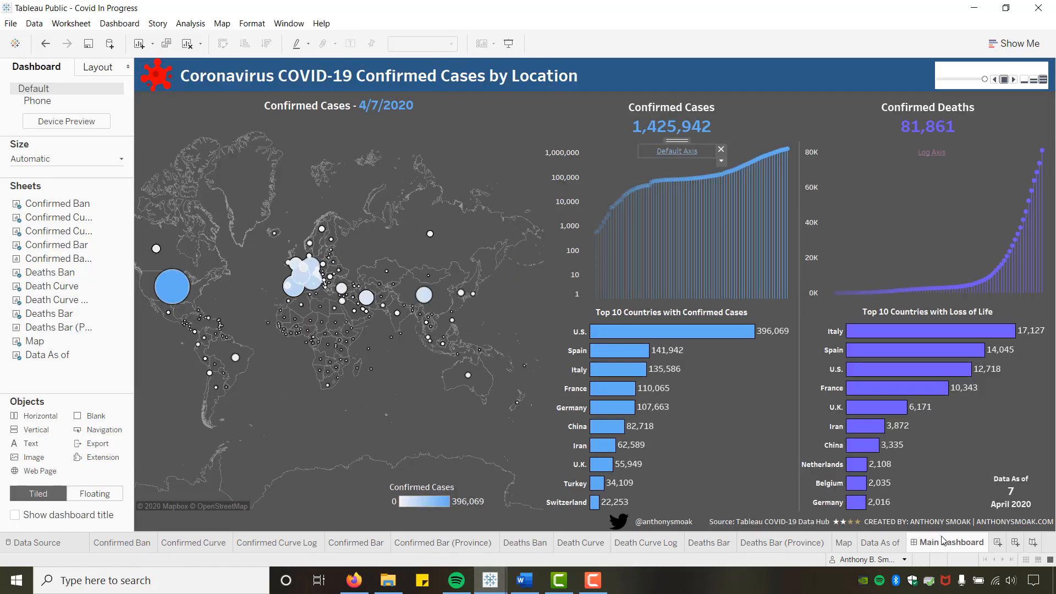
mouse_move(742, 338)
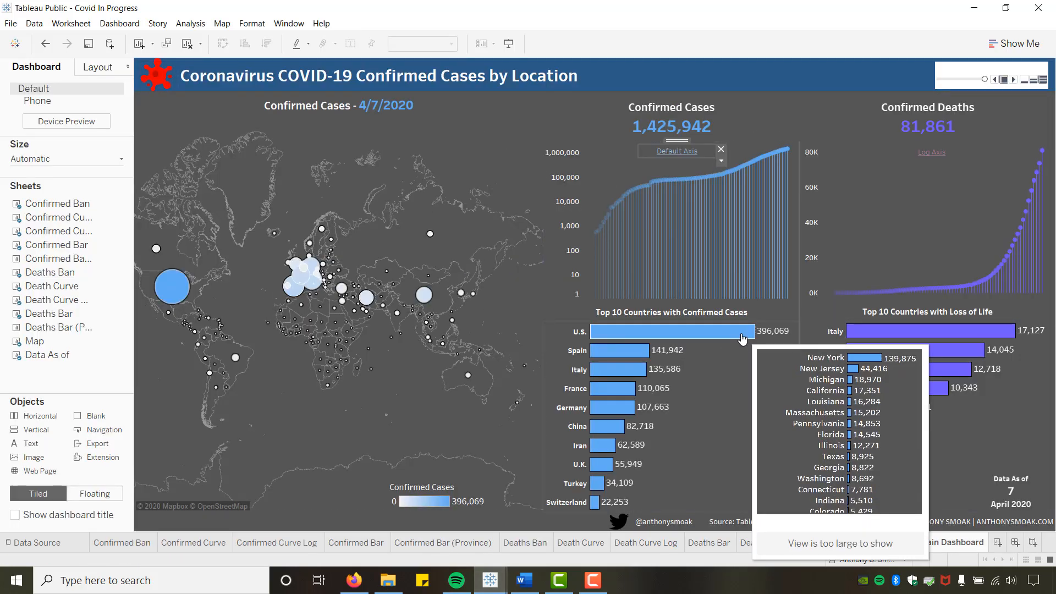
click(974, 8)
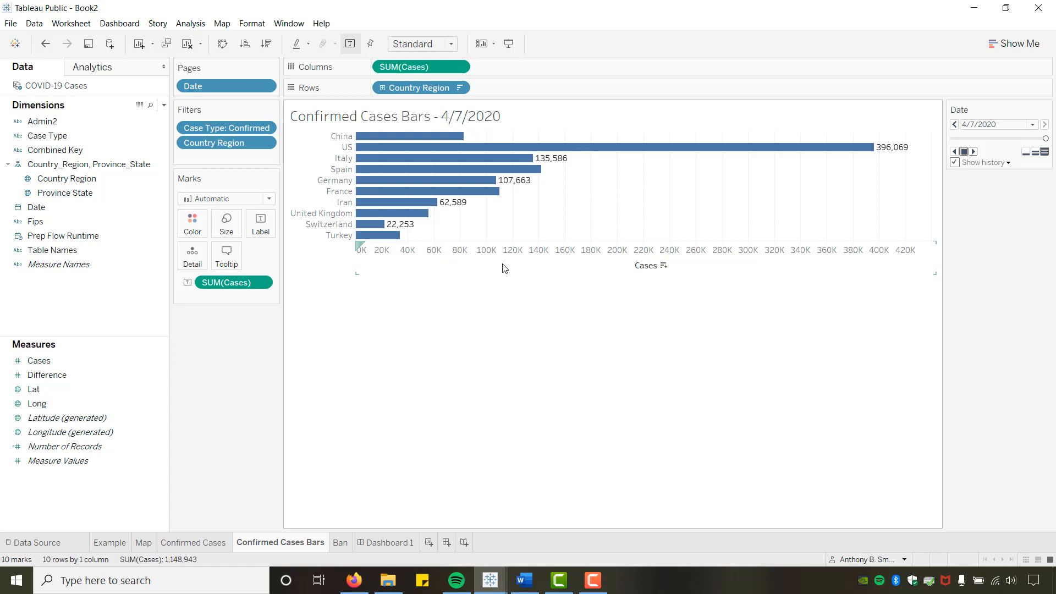
Clear the Cases sort on the country bars and allow their labels to overlap other marks.
click(663, 266)
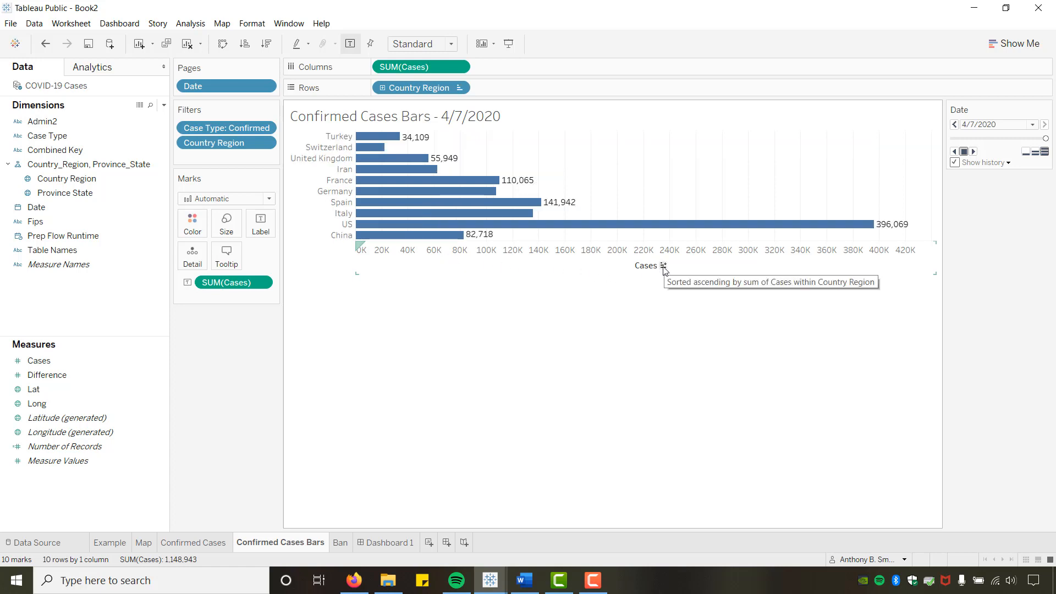
click(663, 266)
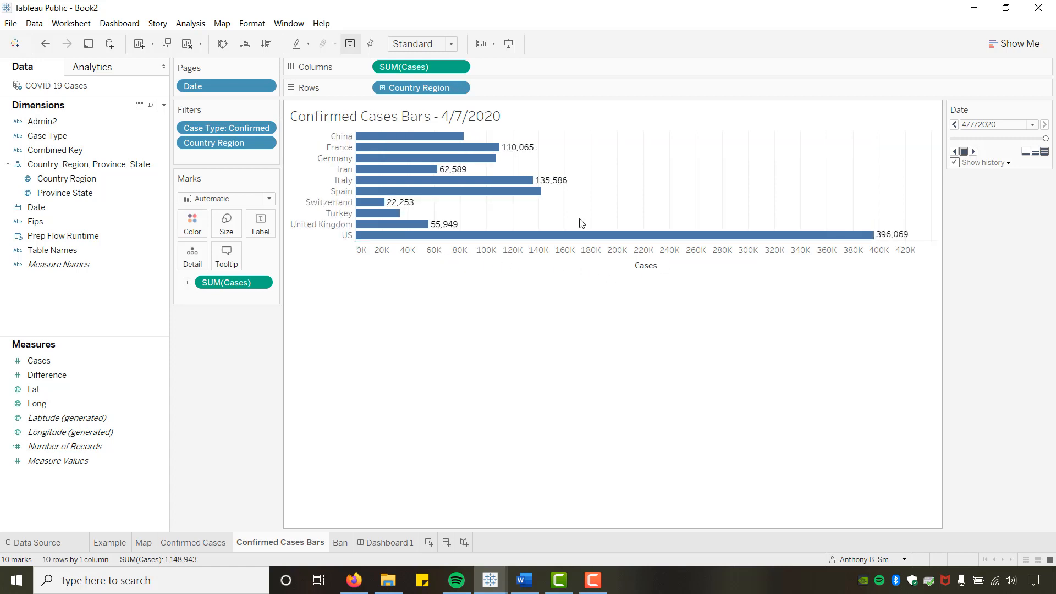
mouse_move(490, 153)
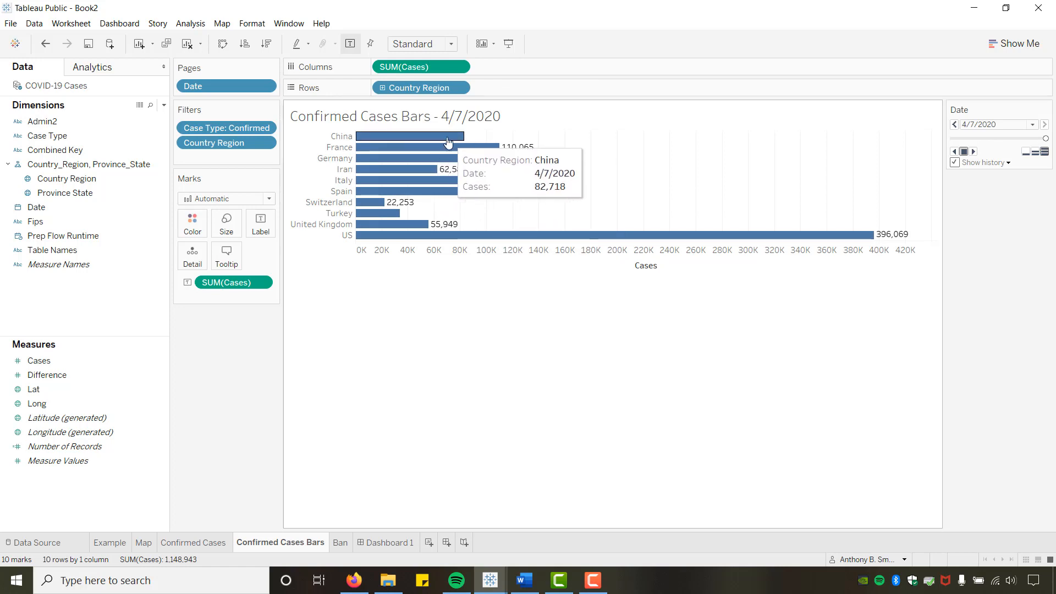
click(260, 224)
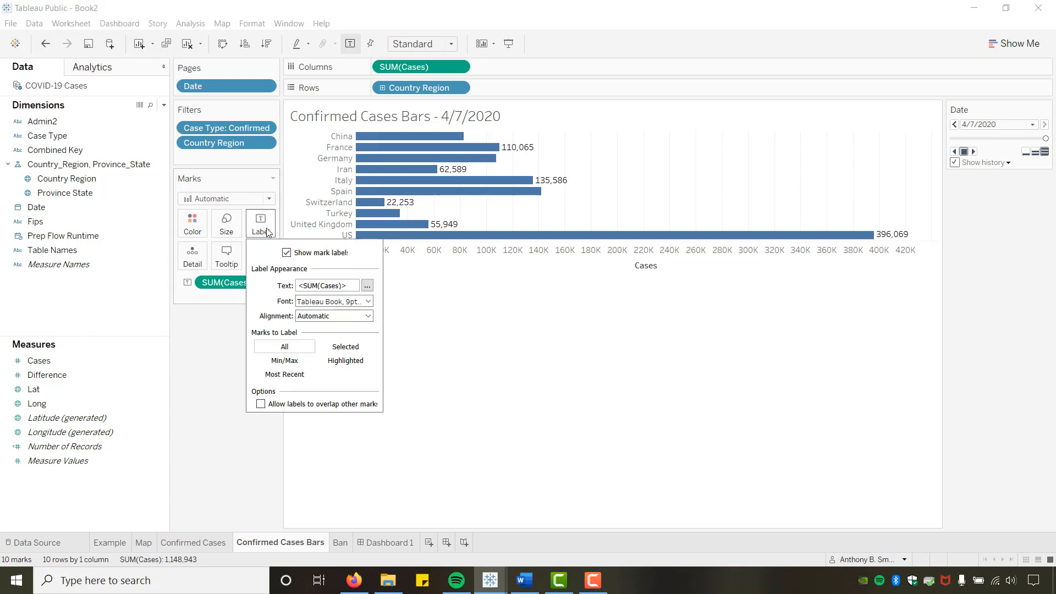
click(260, 403)
click(518, 399)
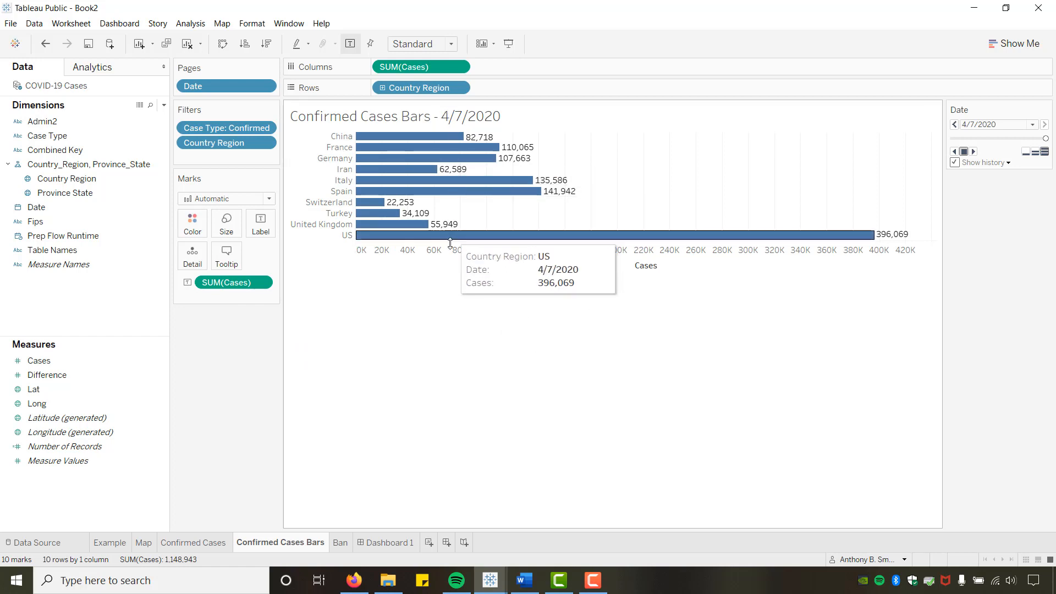
Switch the Country Region sort to Manual and move US to the first place.
right_click(448, 92)
click(476, 147)
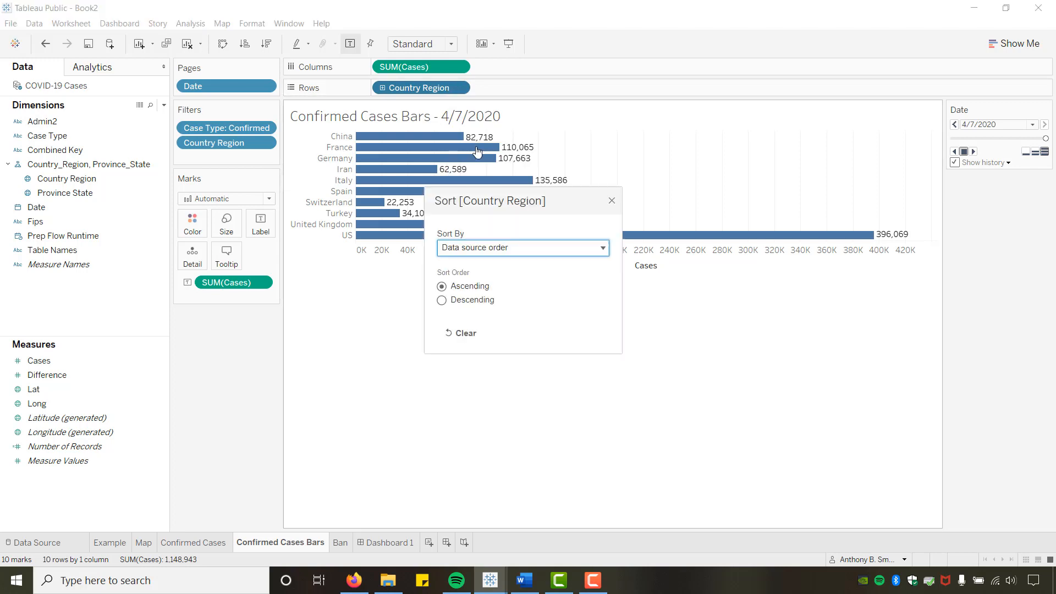
drag(505, 202, 688, 270)
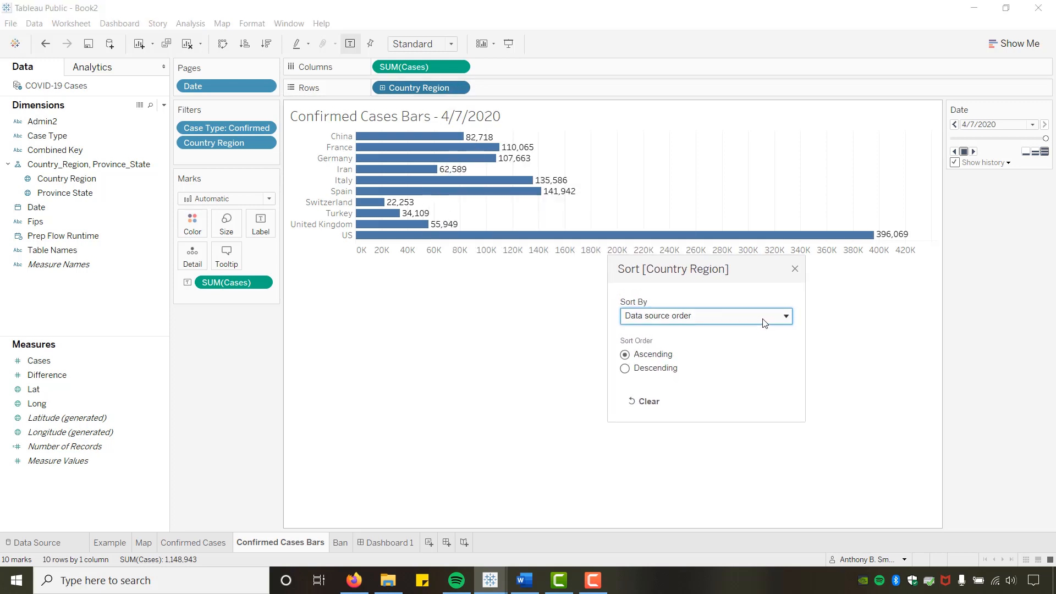
click(780, 322)
click(699, 365)
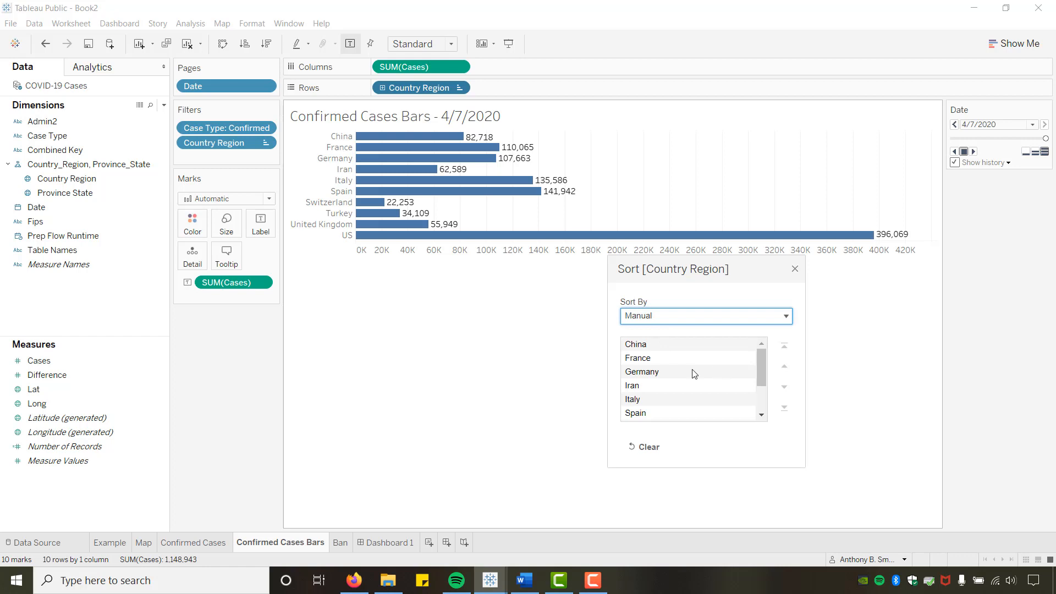
drag(761, 370, 762, 408)
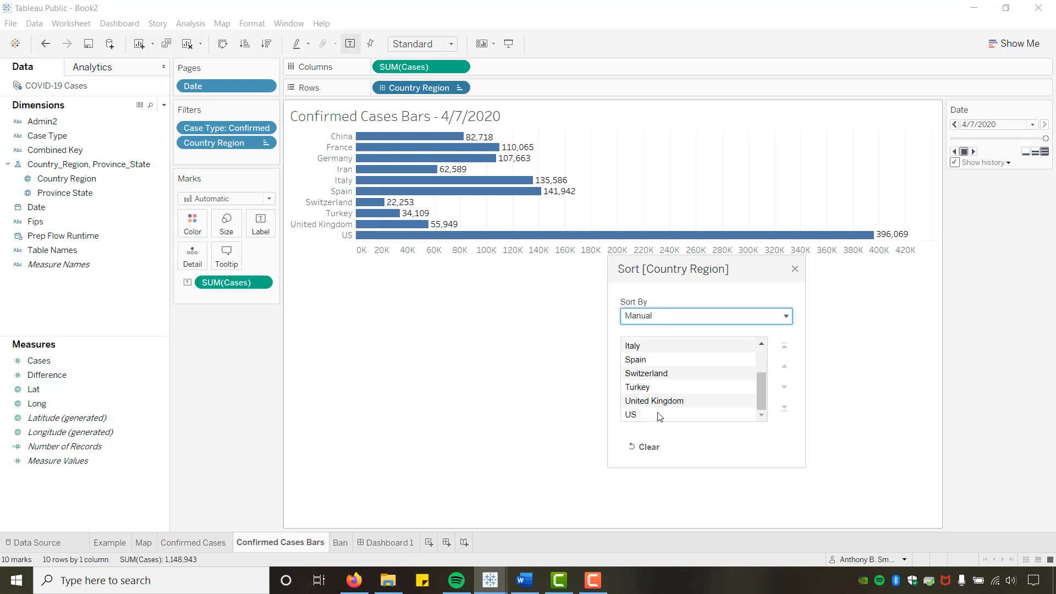
click(716, 414)
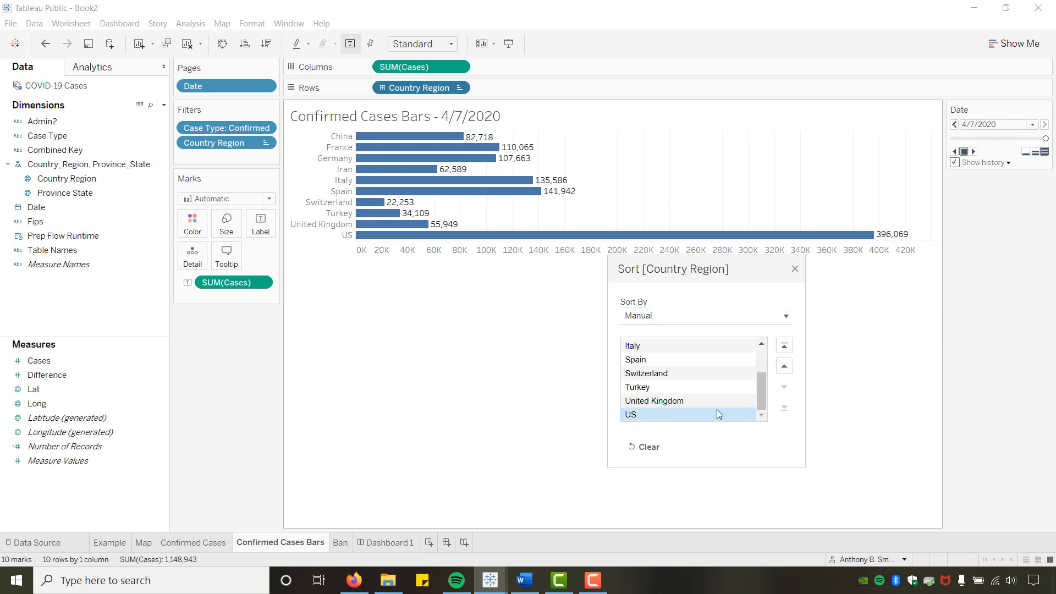
click(784, 346)
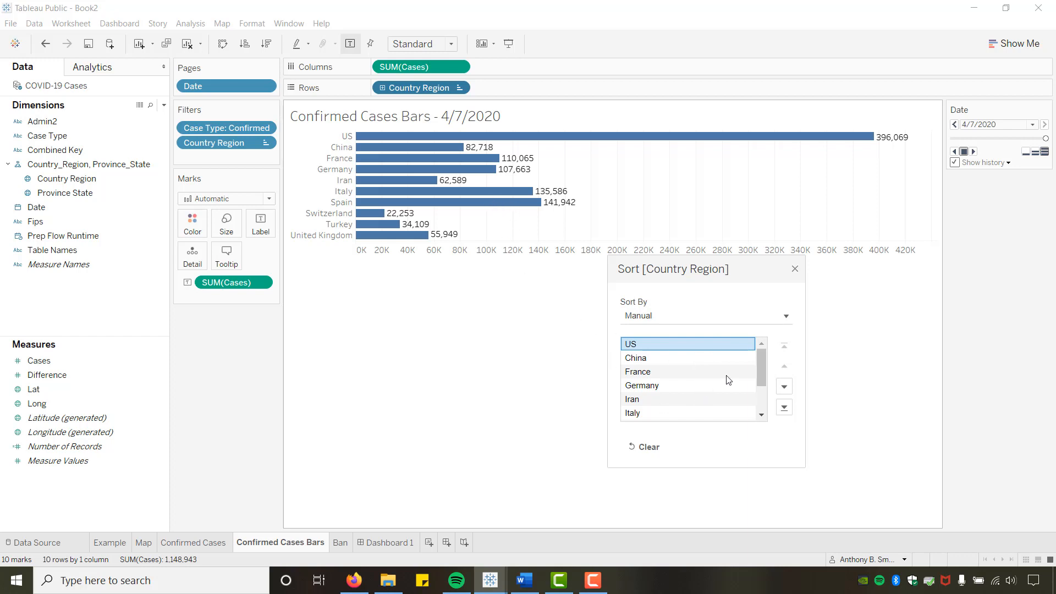
Manually order the countries below US as Spain, Italy, France, Germany, China, Iran, United Kingdom, Turkey, Switzerland.
drag(759, 371, 762, 408)
click(641, 374)
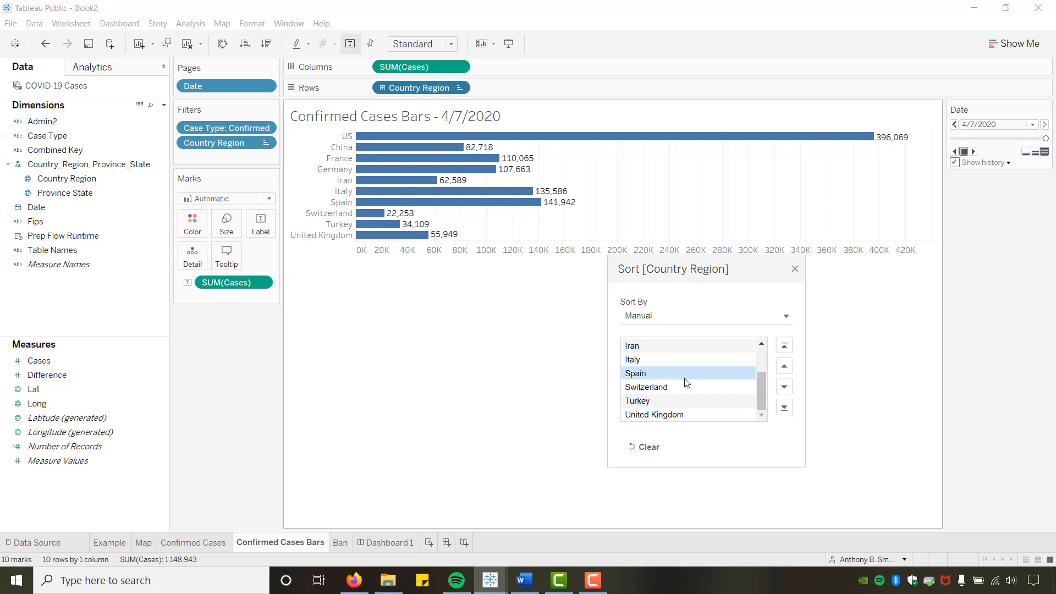
click(783, 367)
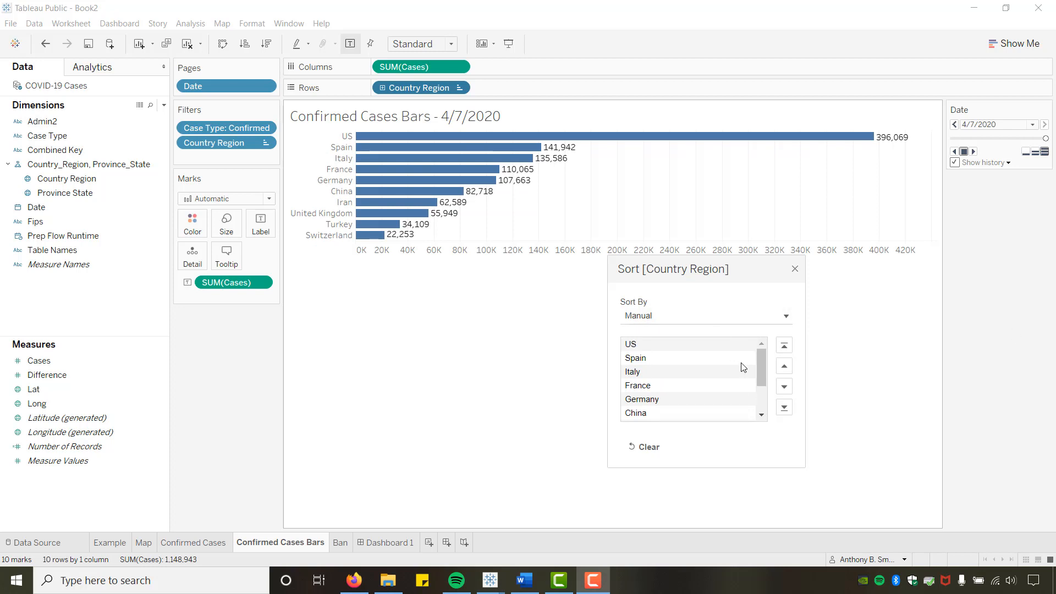
Move Italy up one place in the manual country order and return it below Spain.
click(697, 373)
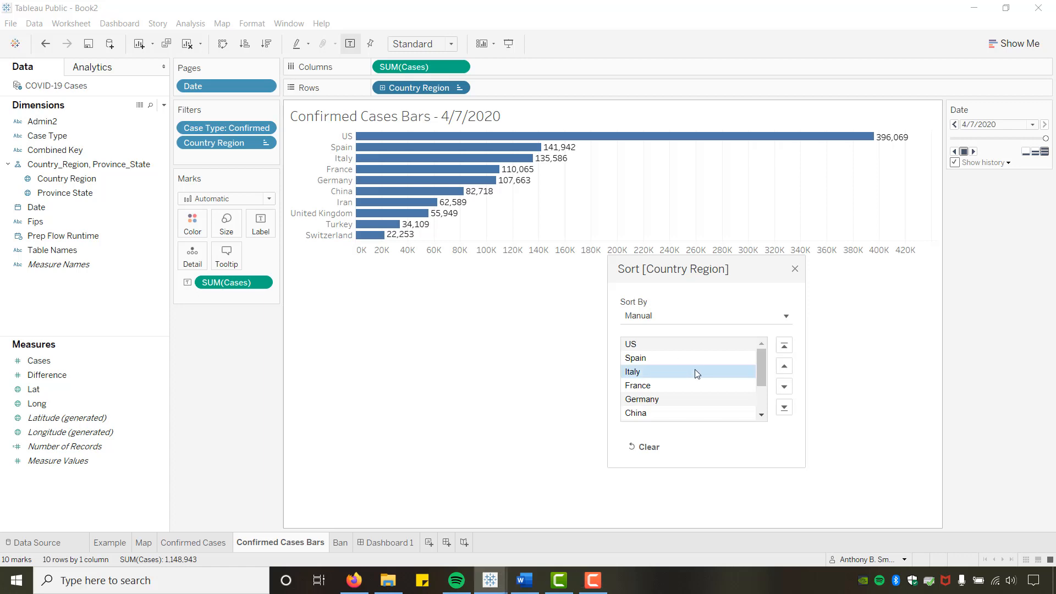
click(784, 368)
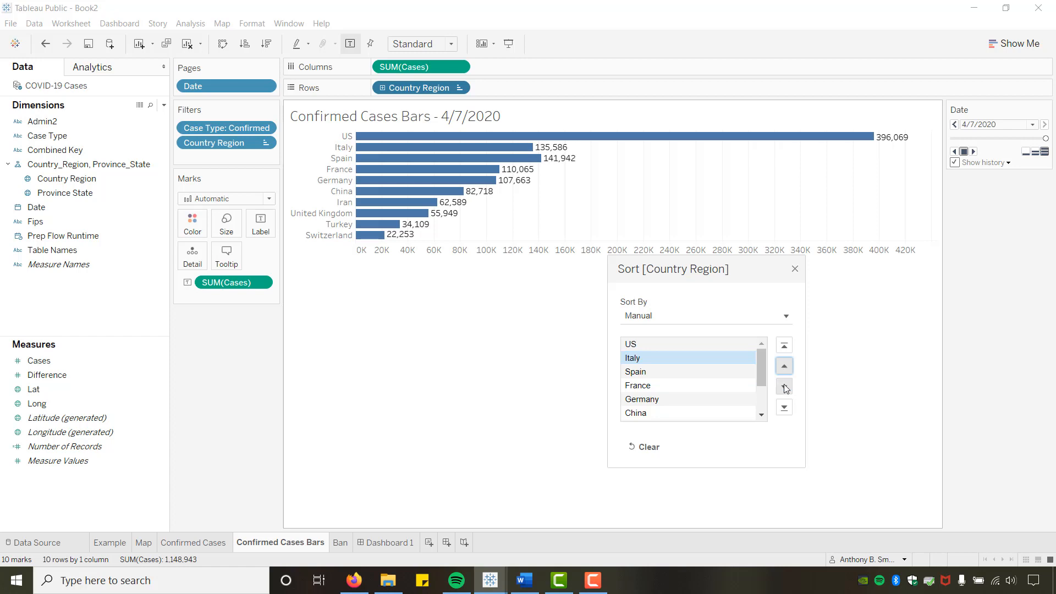
click(784, 387)
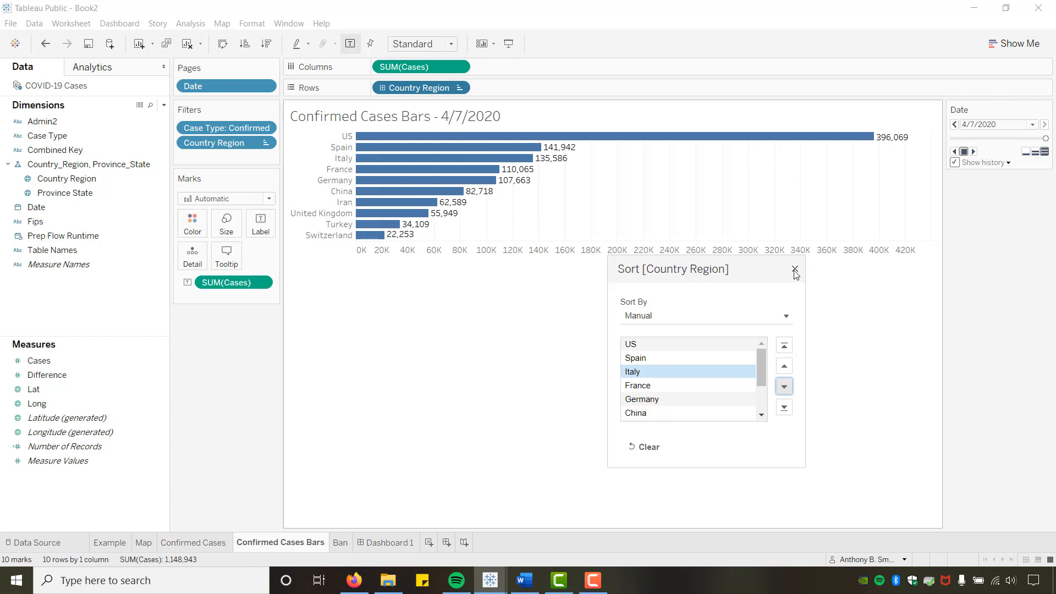
Fit the country bar chart to Entire View and hide the Cases axis header.
click(794, 270)
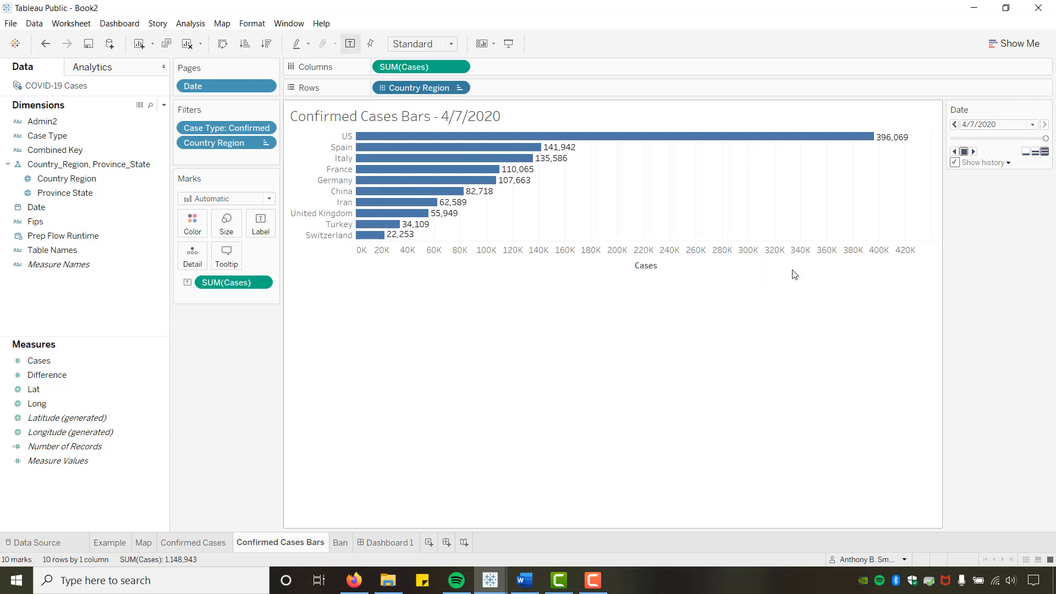
click(451, 44)
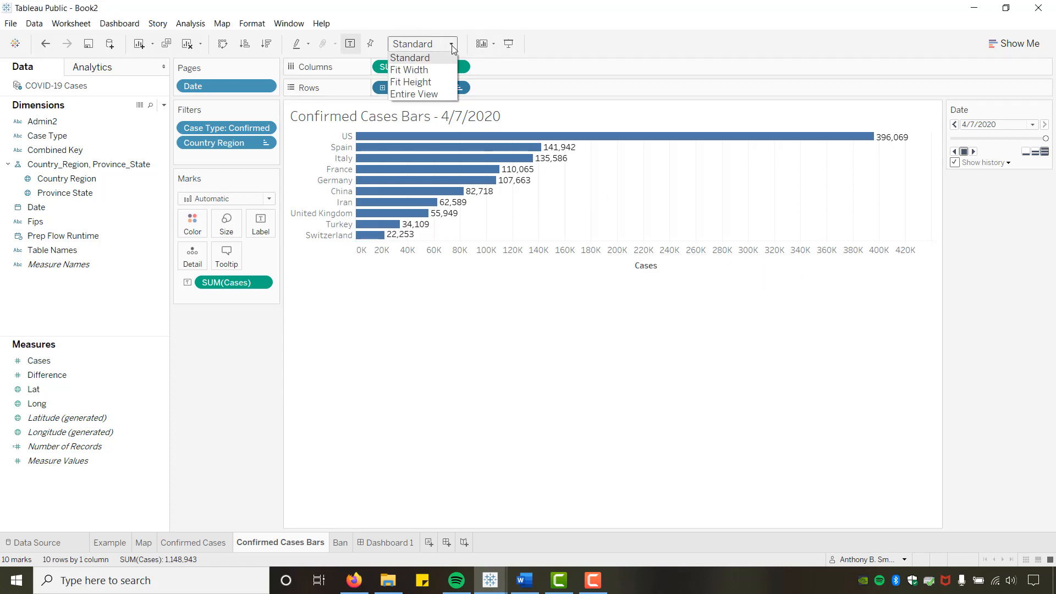
click(407, 94)
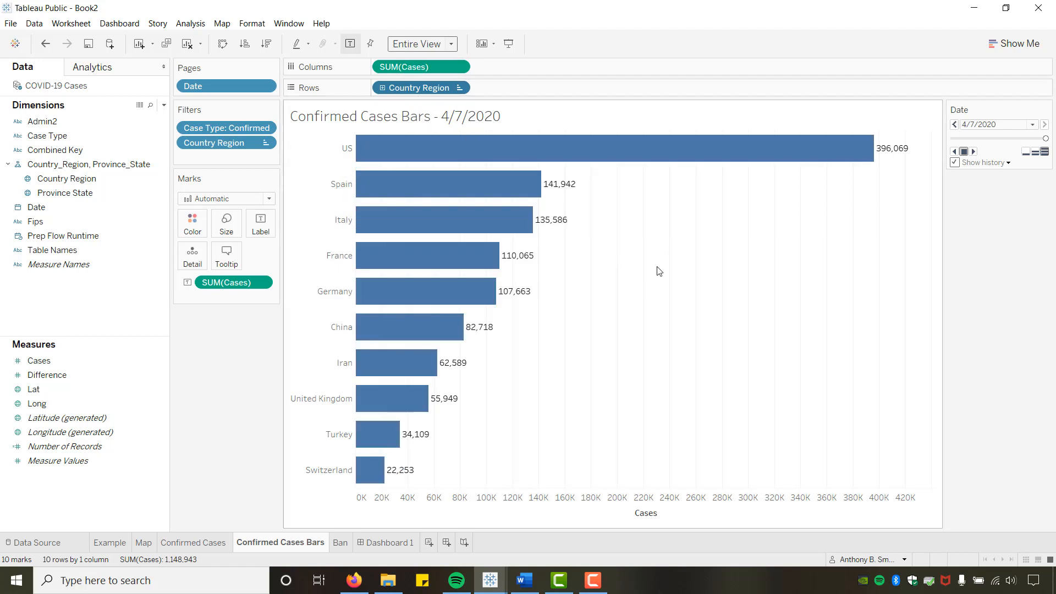
right_click(605, 513)
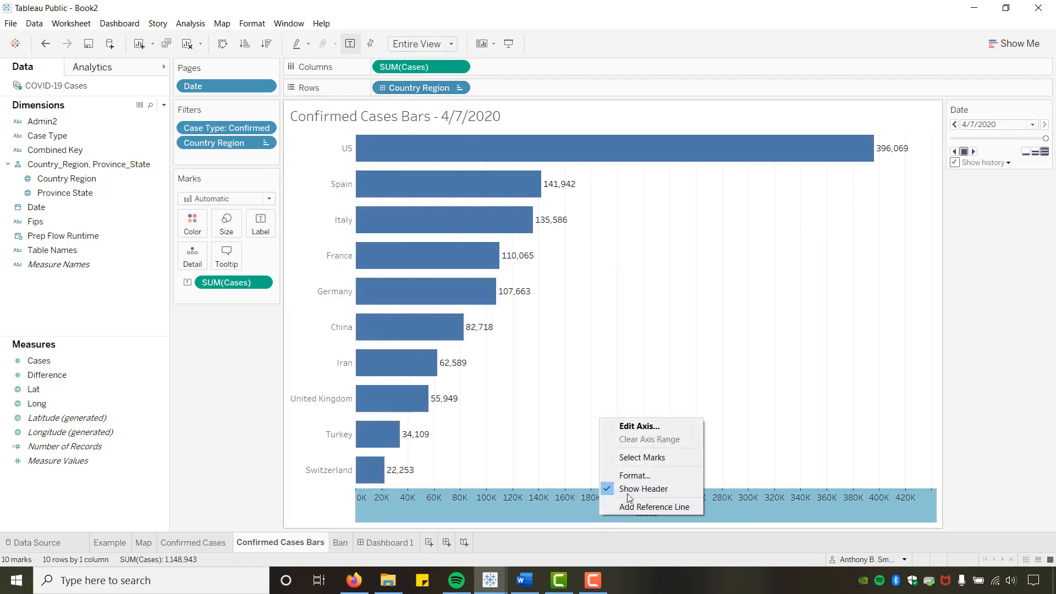
click(641, 554)
Format the chart's lines and set the column grid lines to None.
right_click(662, 293)
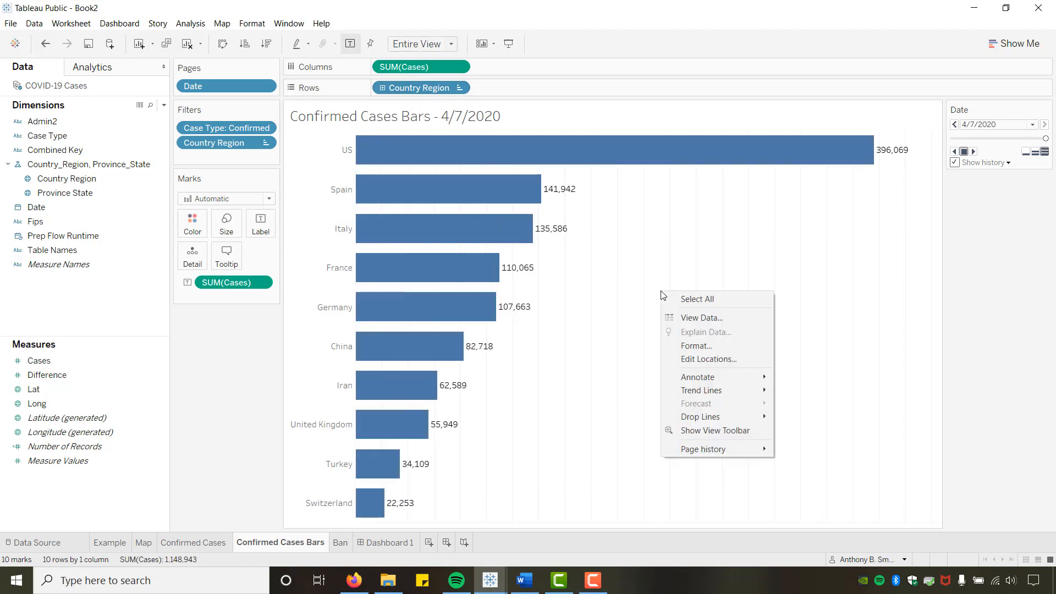
click(681, 349)
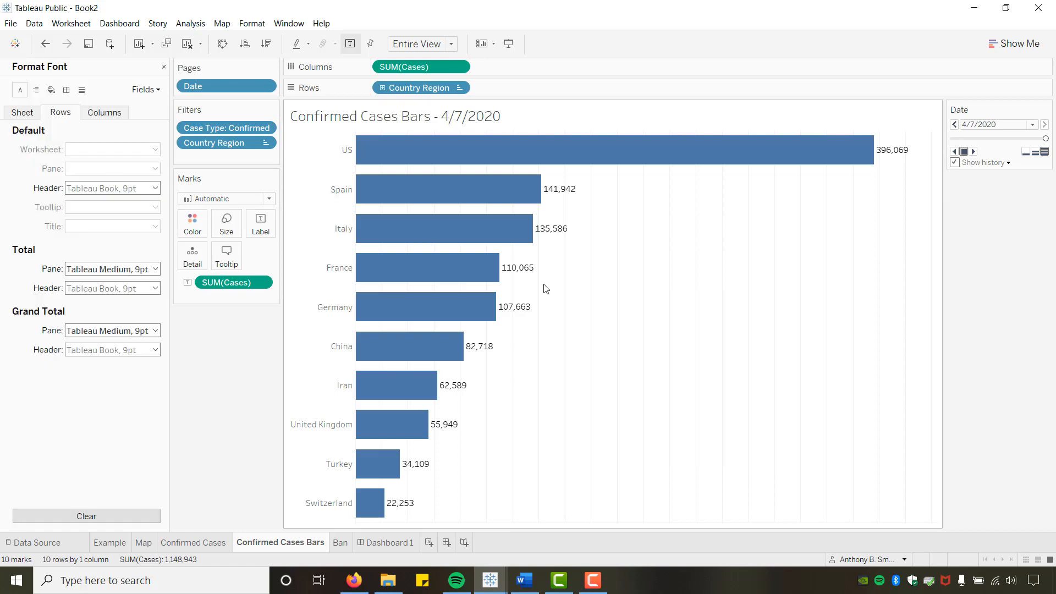
click(81, 91)
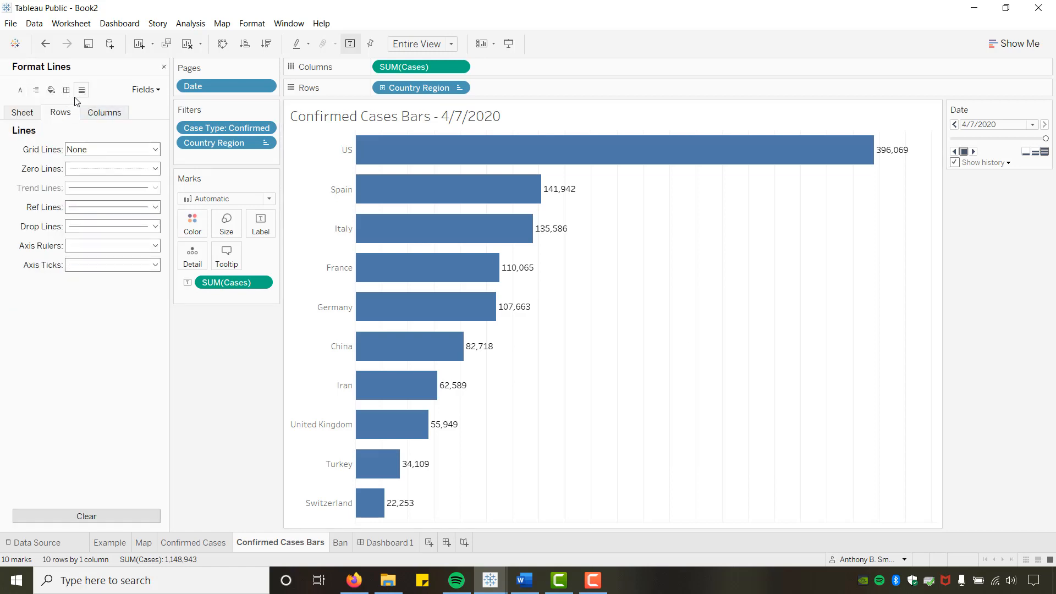
click(156, 156)
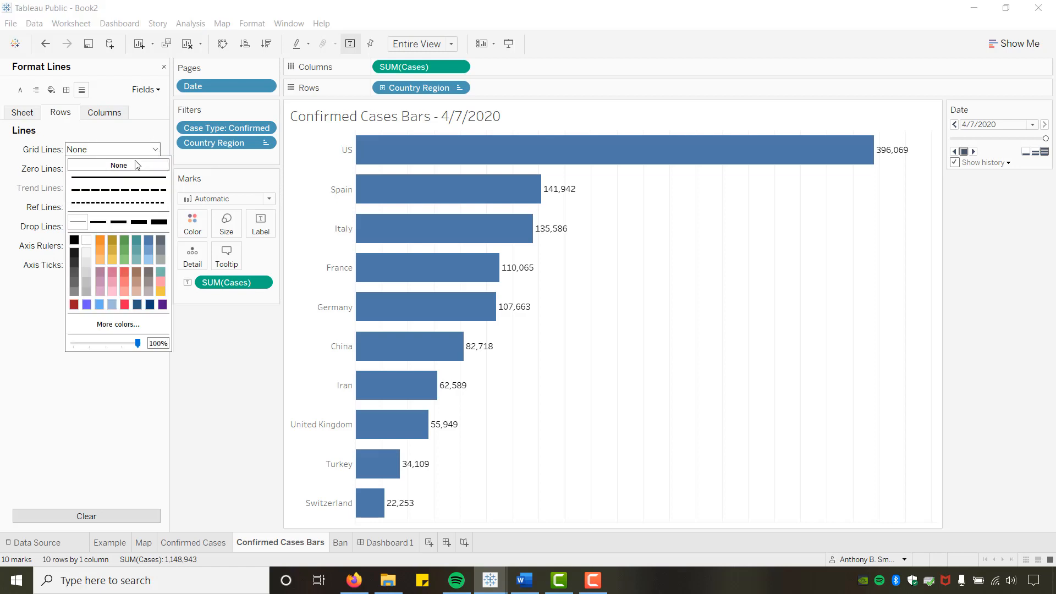
click(104, 112)
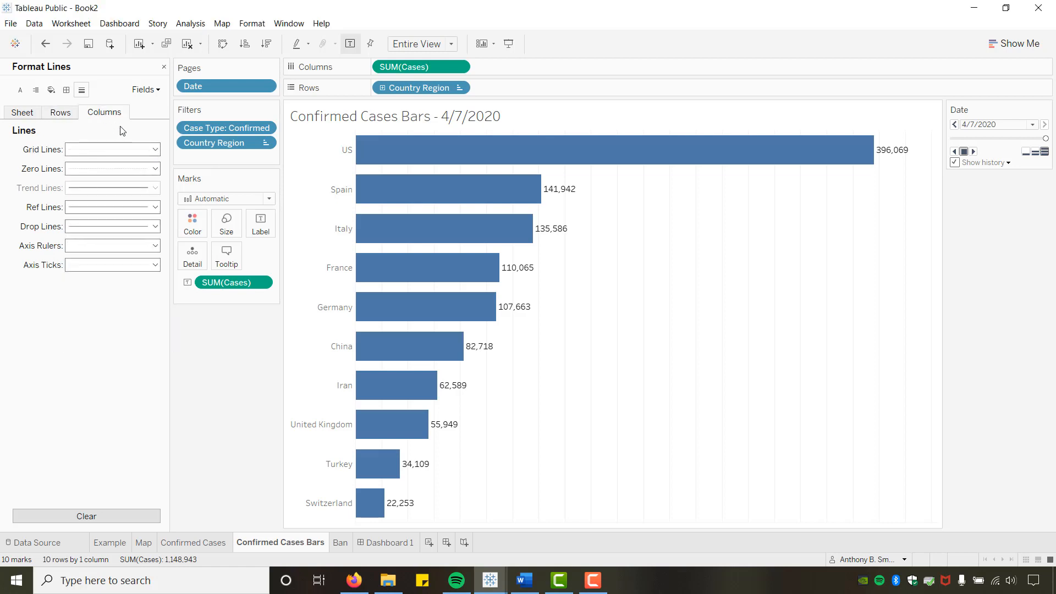
click(155, 149)
click(118, 165)
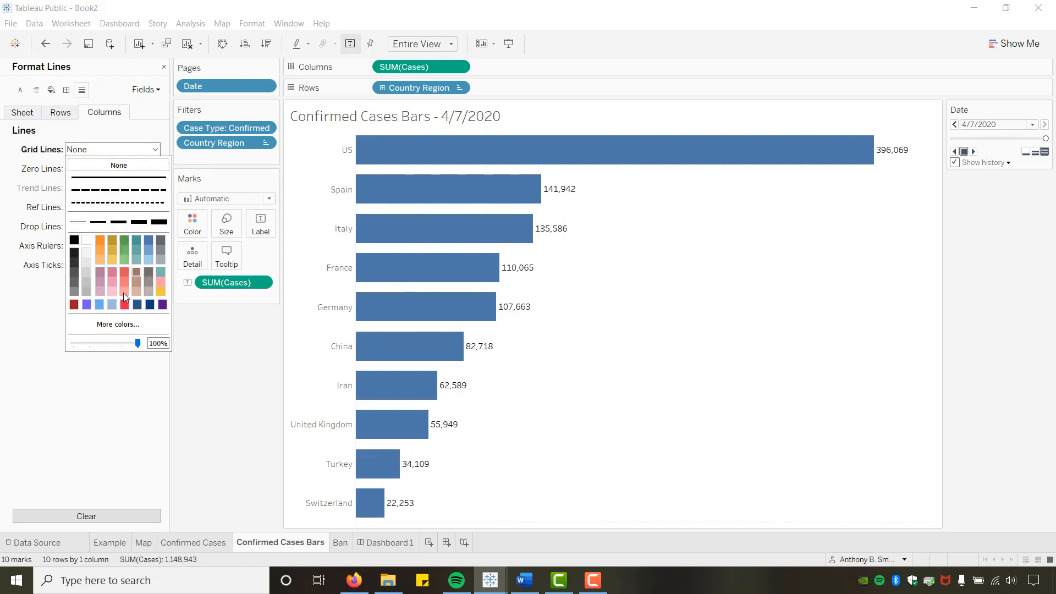
Recolor the bars of the Confirmed Cases Bars chart light orange.
click(227, 386)
click(191, 232)
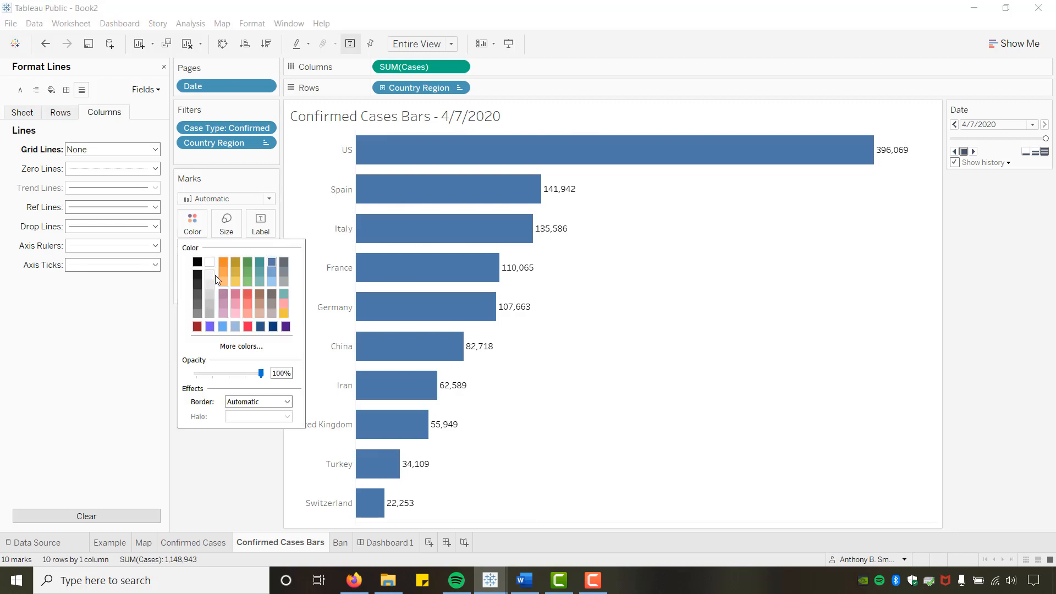
click(223, 283)
click(238, 467)
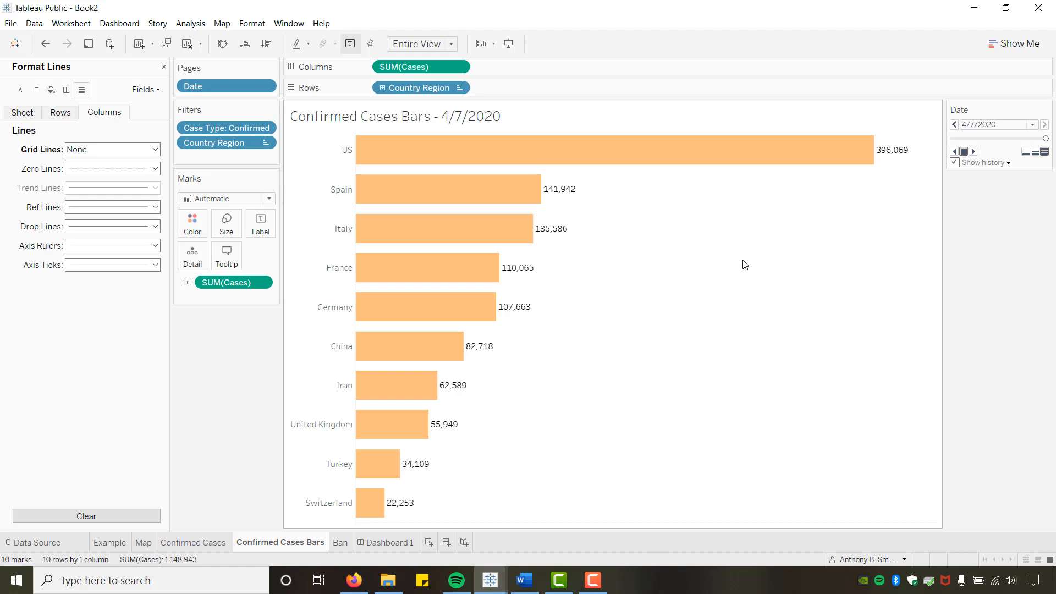
On the Ban sheet, close line formatting and filter Case Type to Confirmed only.
mouse_move(412, 161)
click(340, 543)
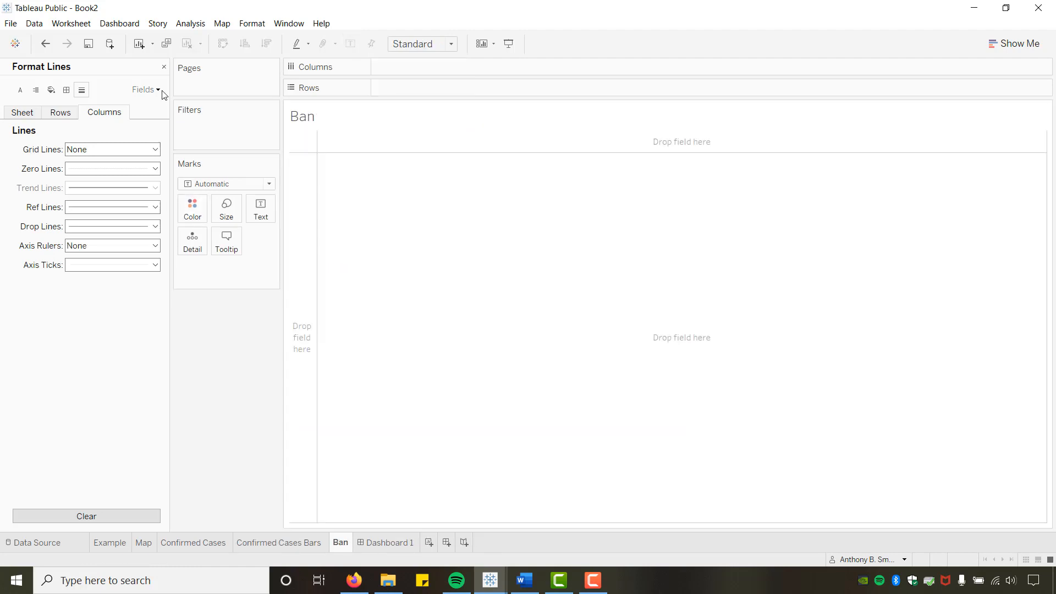
click(164, 68)
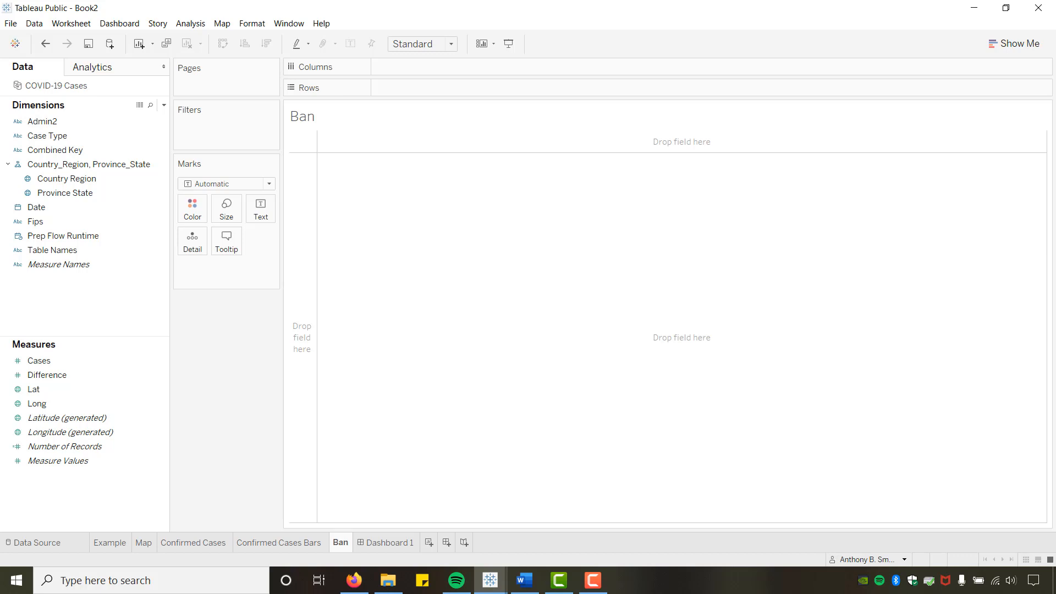
key(alt+Tab)
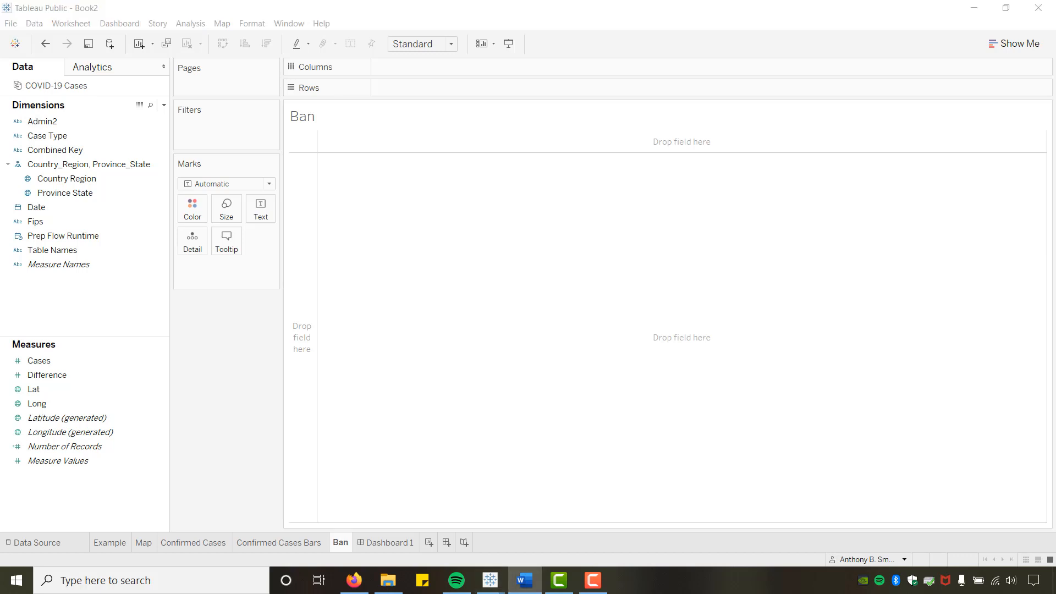
click(43, 136)
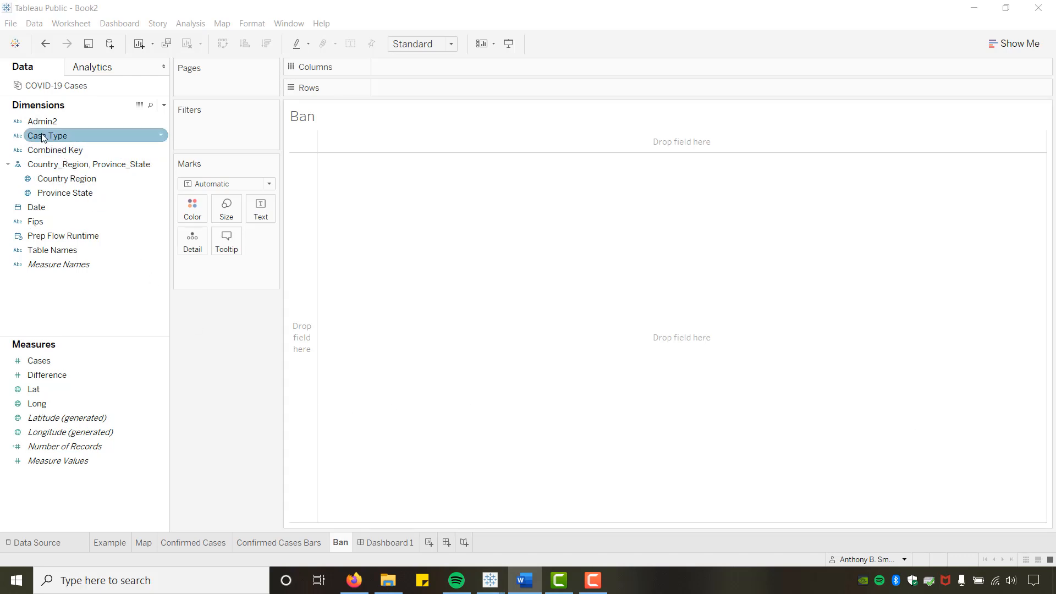
drag(43, 137, 198, 129)
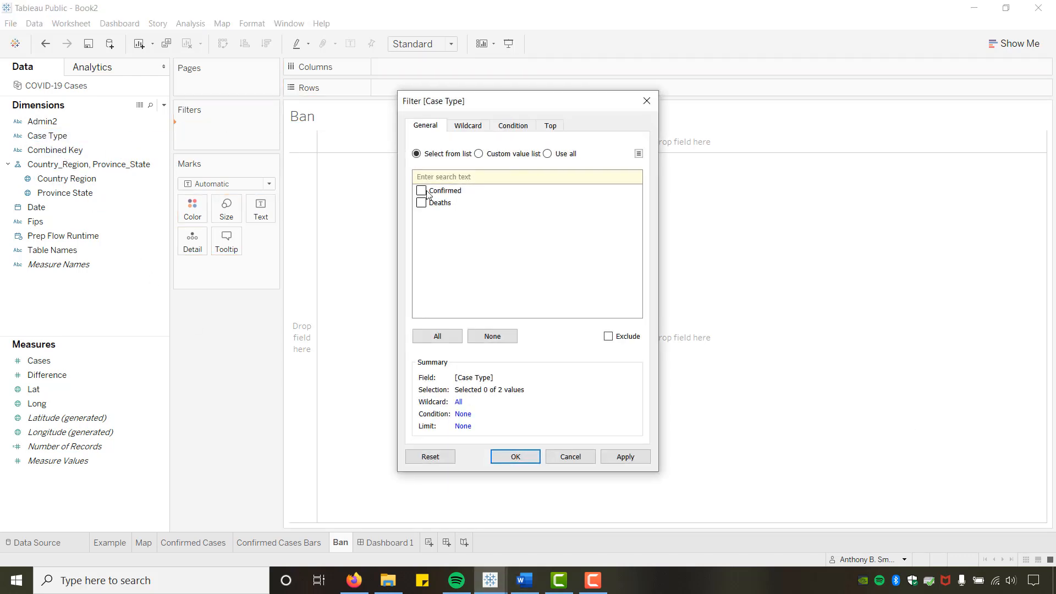
click(427, 192)
click(511, 456)
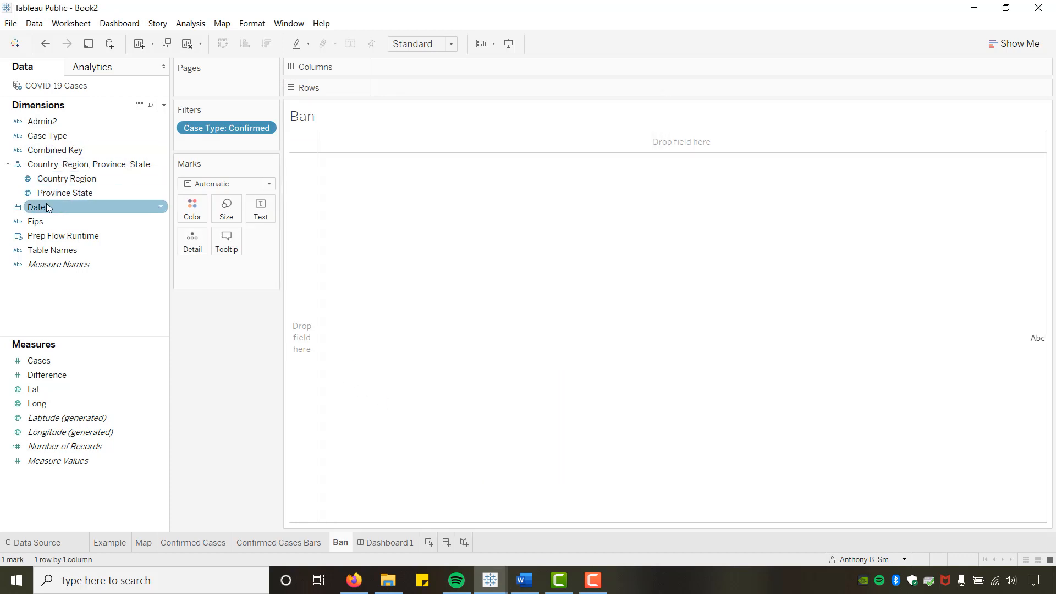
Add Date to the Ban sheet's pages as Exact Date and check the date paging on the Confirmed Cases Bars, Confirmed Cases and Map sheets.
drag(37, 207, 200, 78)
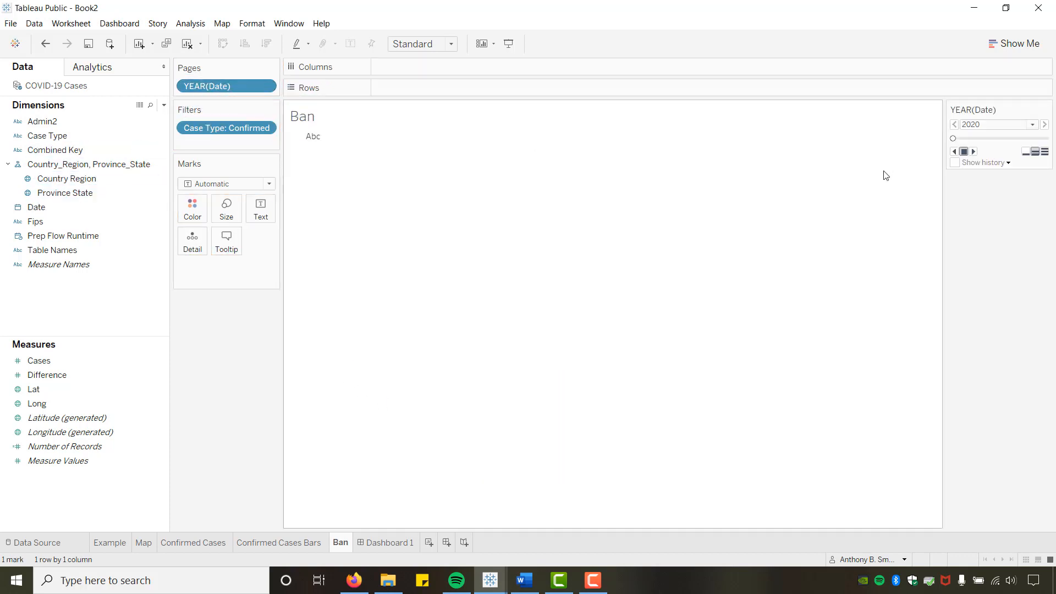
click(265, 85)
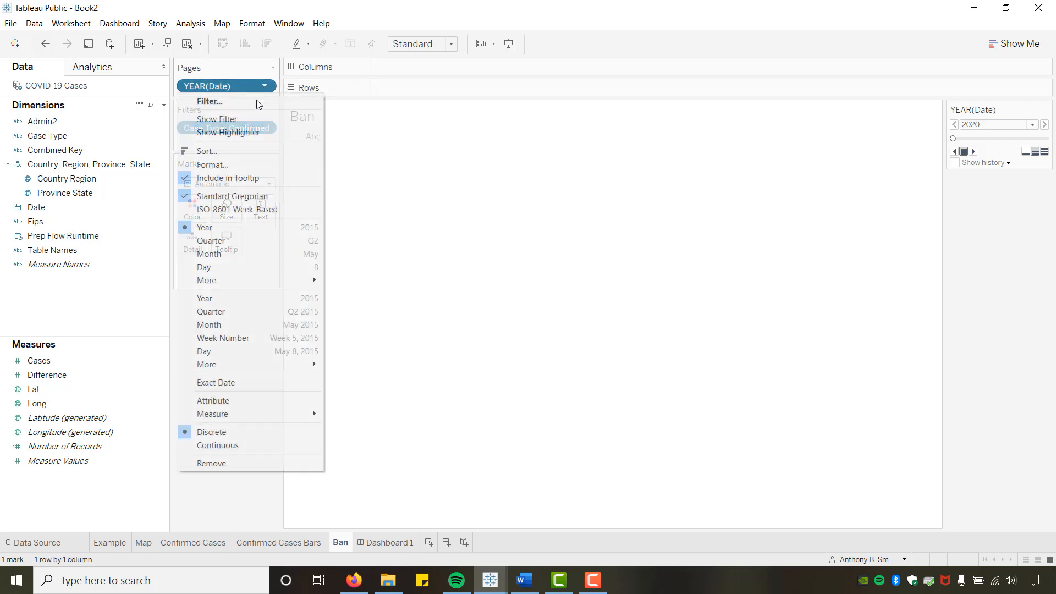
click(213, 353)
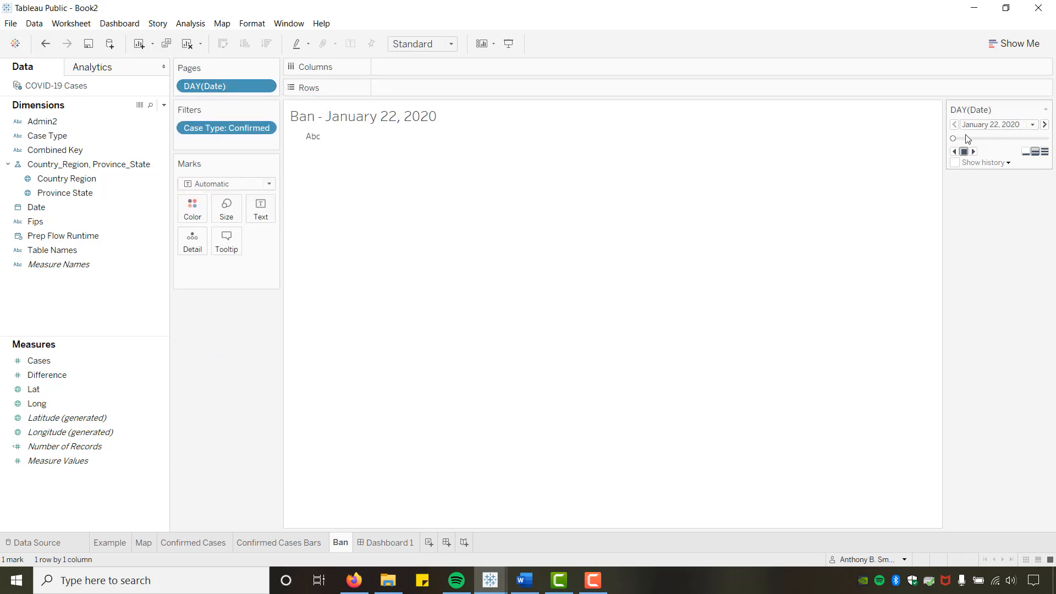
drag(954, 141, 1045, 139)
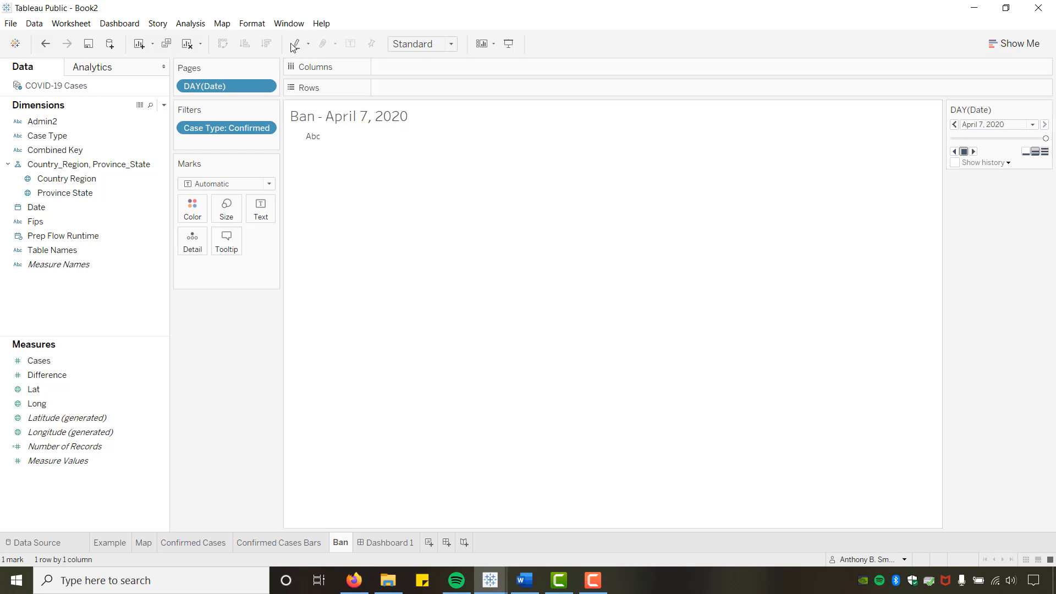
click(264, 86)
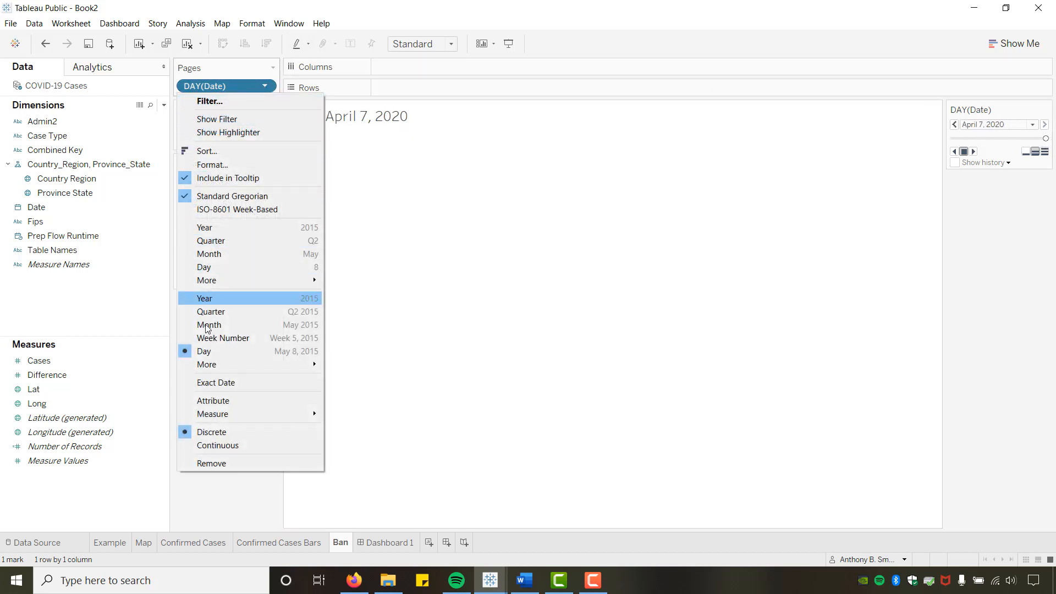
click(209, 381)
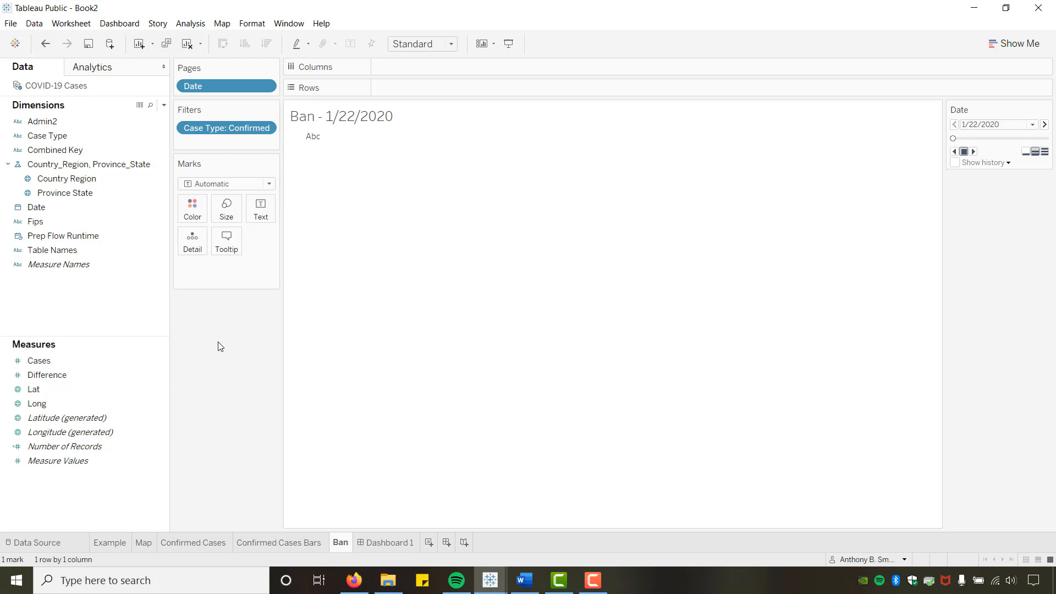
click(299, 542)
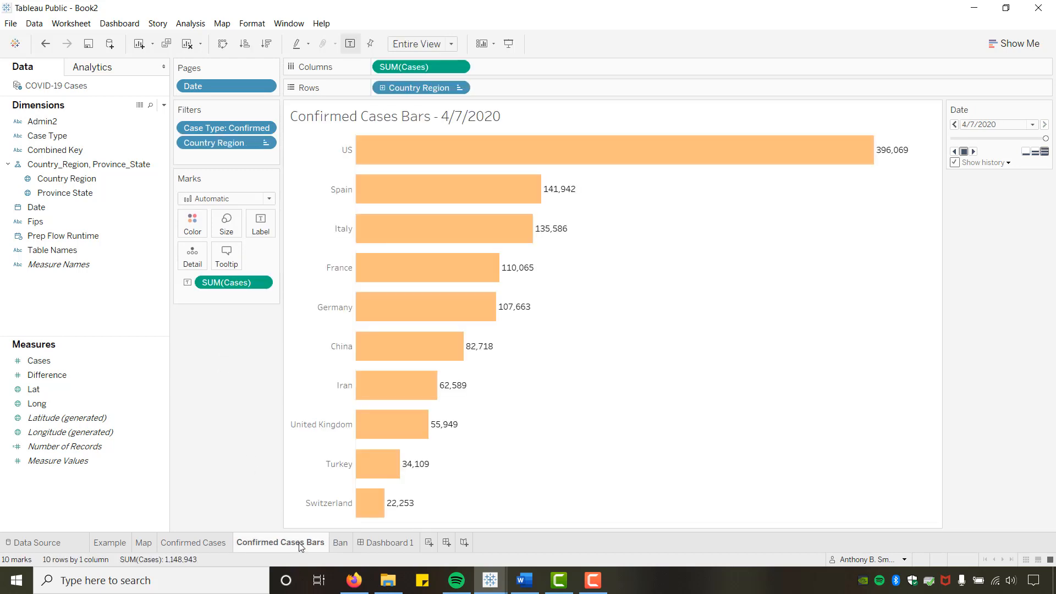
click(222, 544)
click(144, 543)
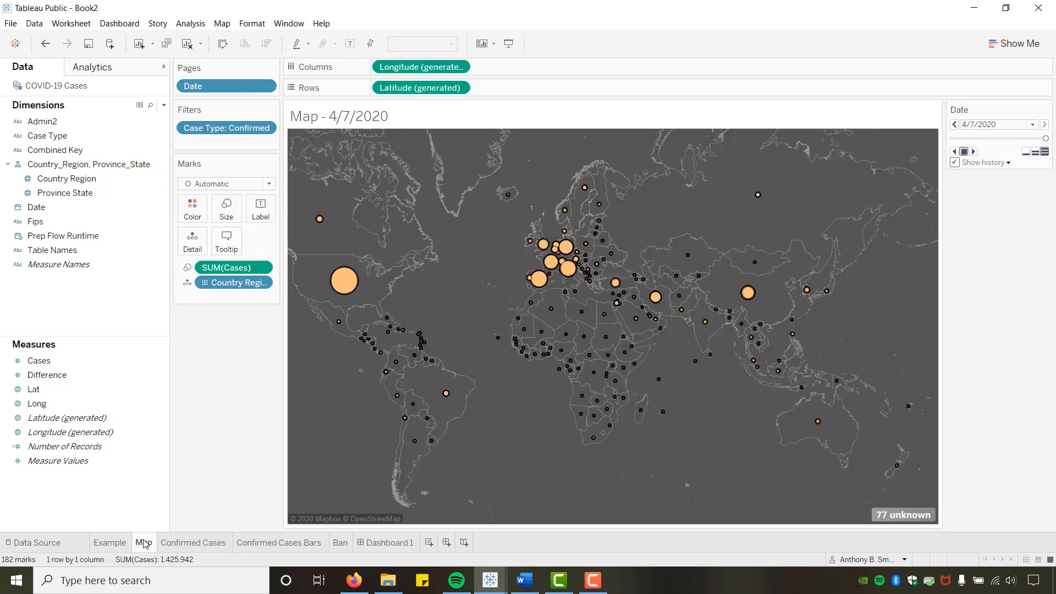
click(340, 543)
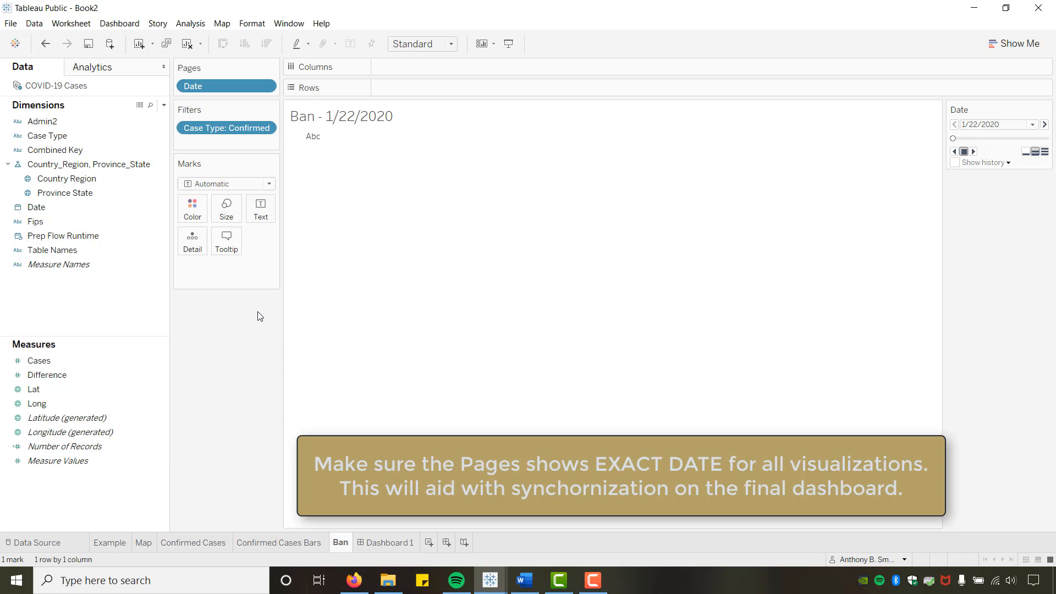
Show the sum of Cases as text on the Ban sheet and move the page date to 4/7/2020.
click(39, 364)
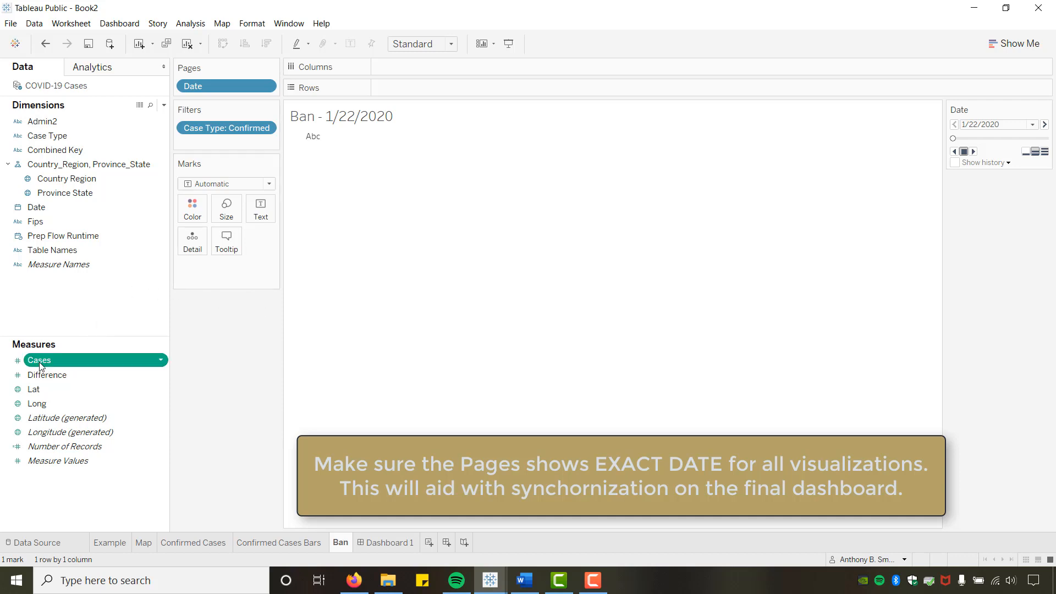
drag(40, 364, 260, 217)
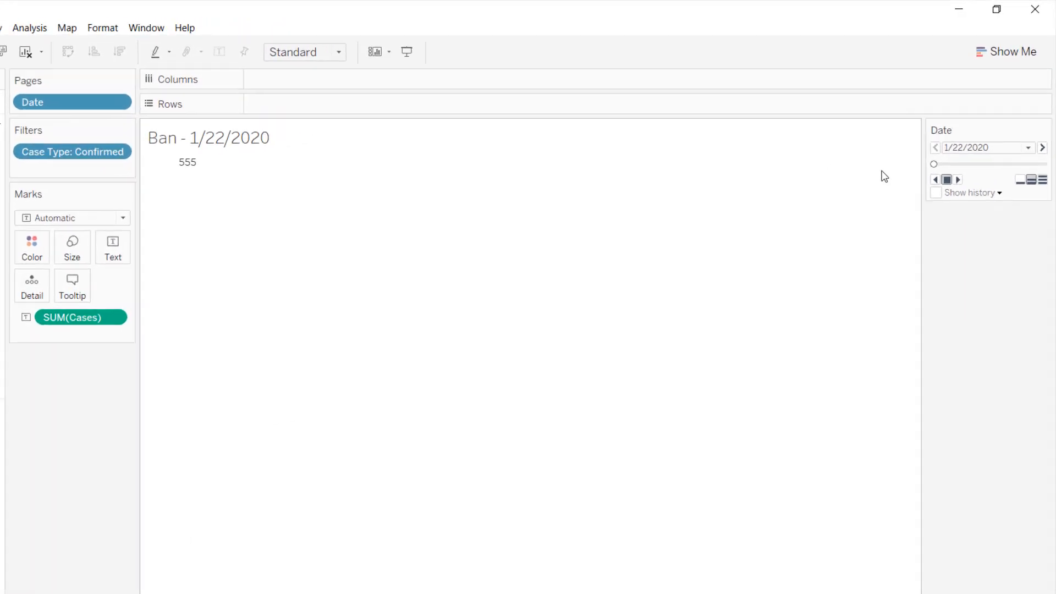
drag(936, 163, 1052, 199)
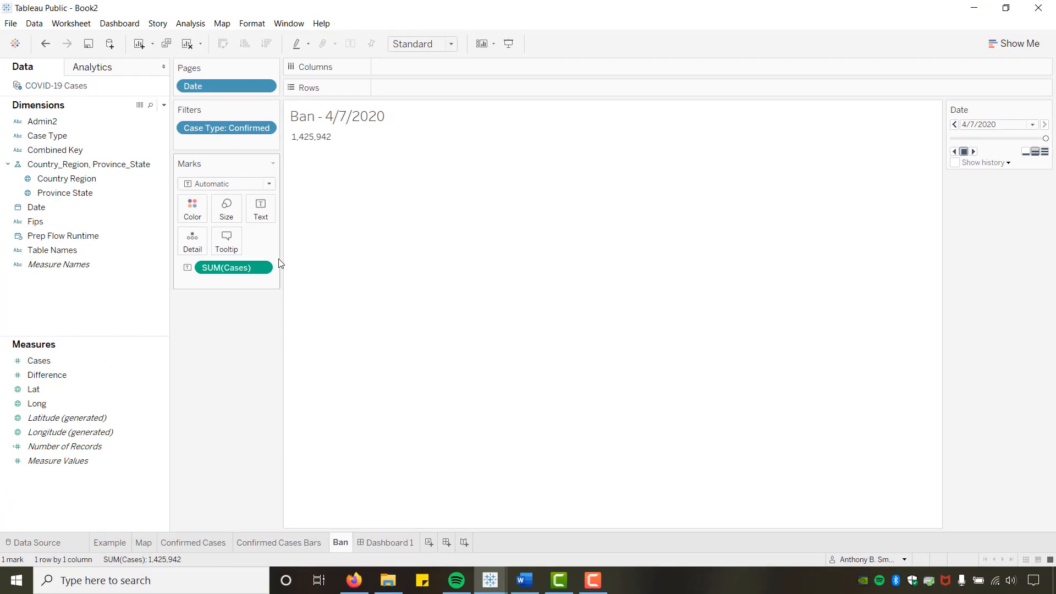
Edit the text label to add the line "Confirmed Cases" above the SUM(Cases) value.
click(270, 214)
click(357, 237)
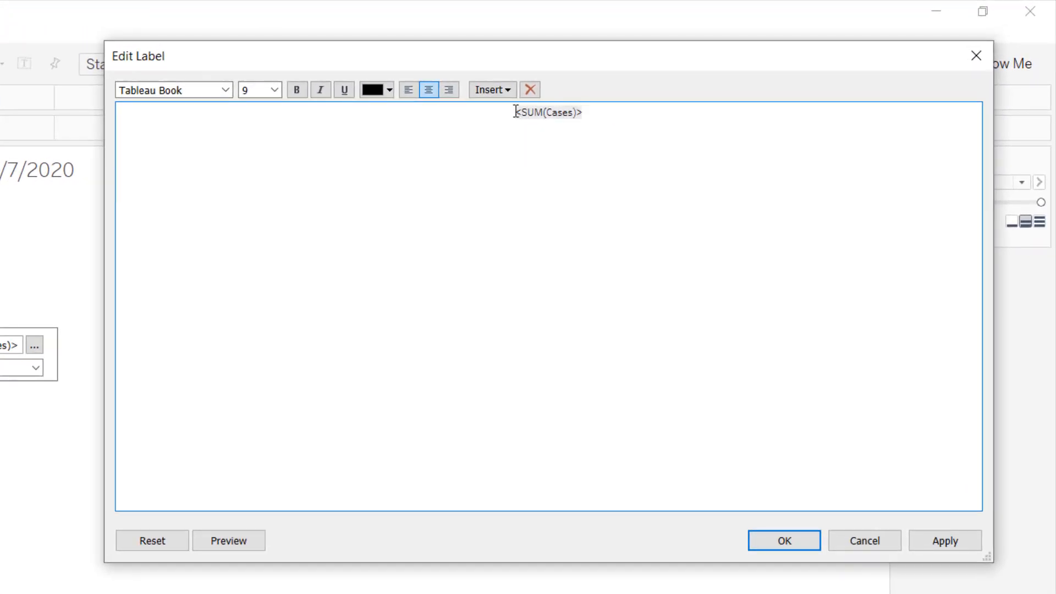
click(516, 113)
key(Return)
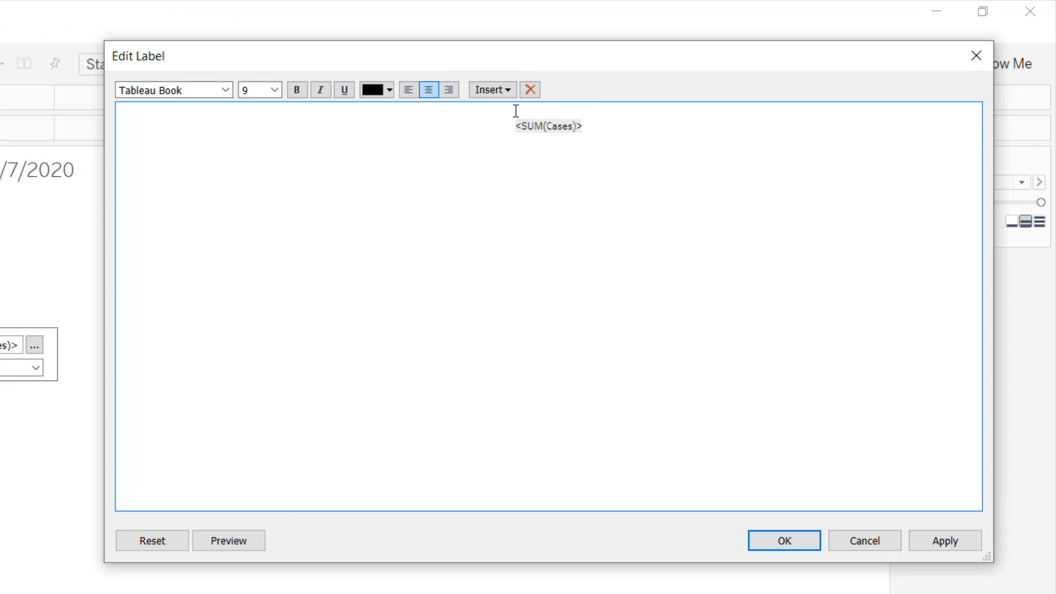
text(COnfirmed Cases)
key(BackSpace)
text(o)
Set the label's "Confirmed Cases" line to font size 12 and the SUM(Cases) value to size 18.
drag(599, 112, 493, 108)
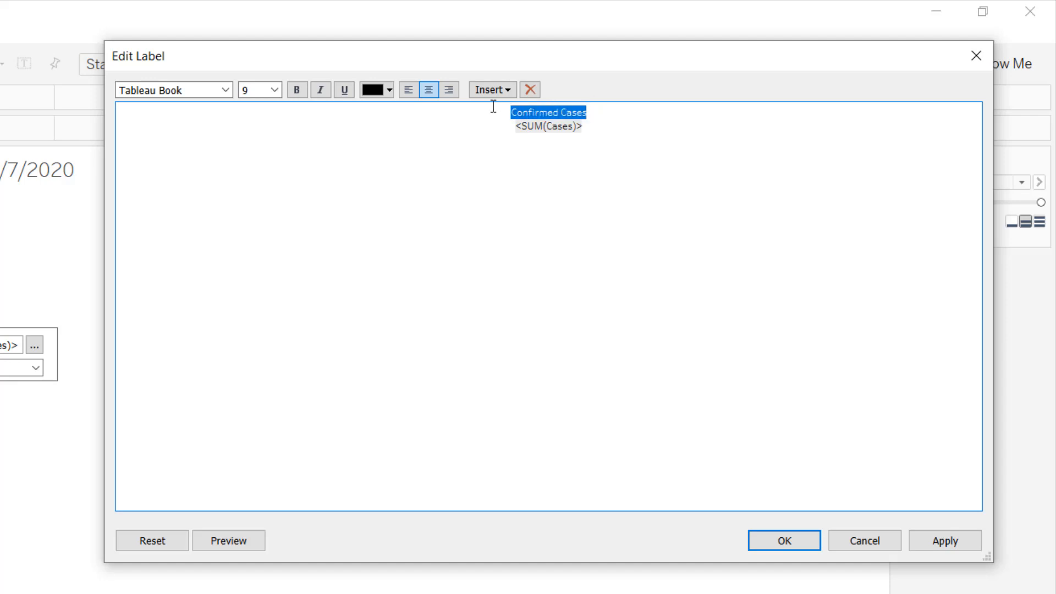
click(275, 90)
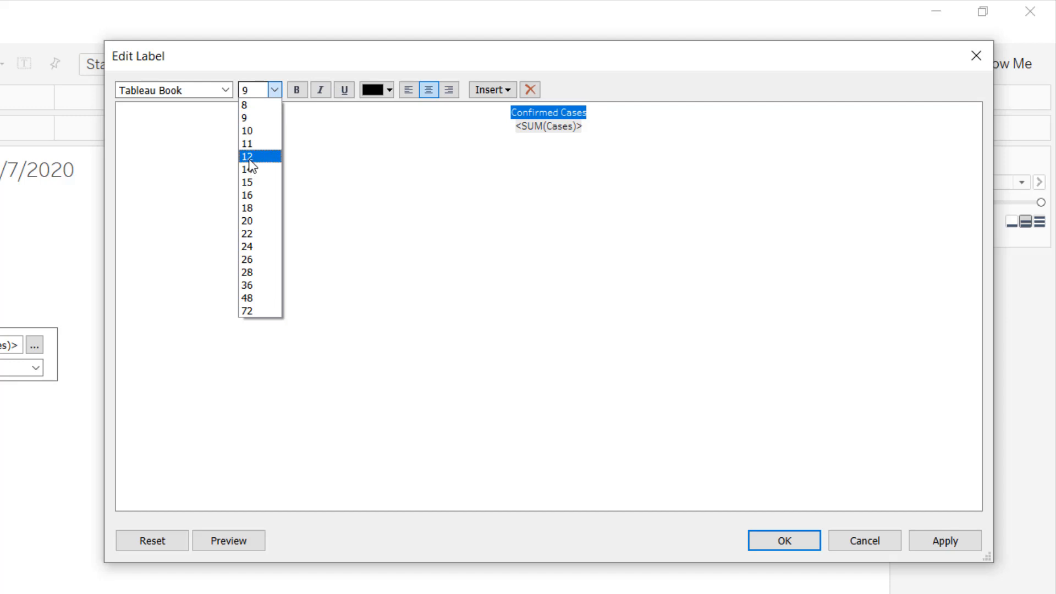
click(253, 155)
drag(599, 135, 483, 132)
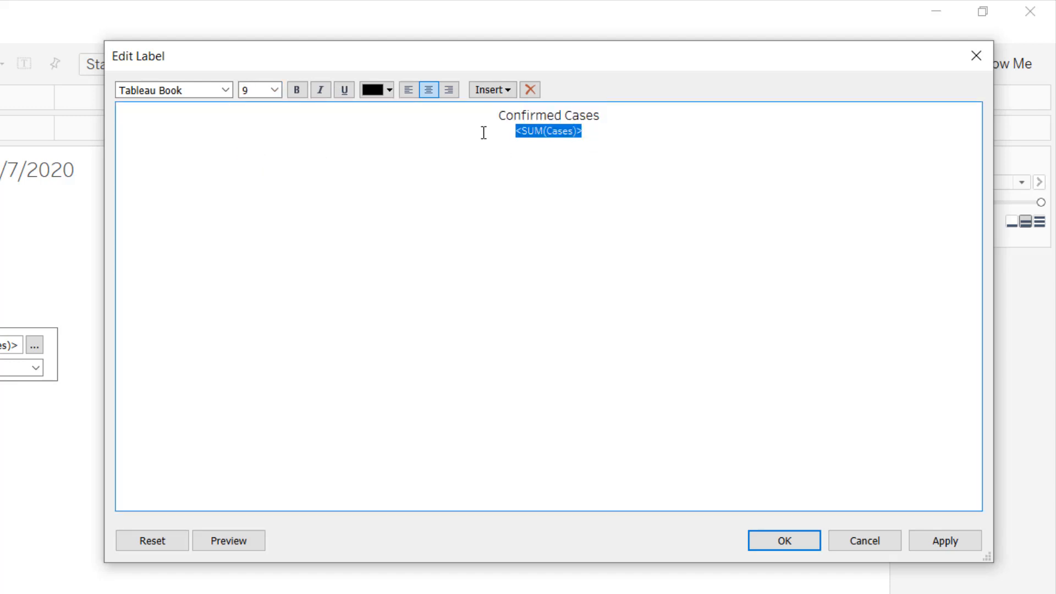
click(275, 89)
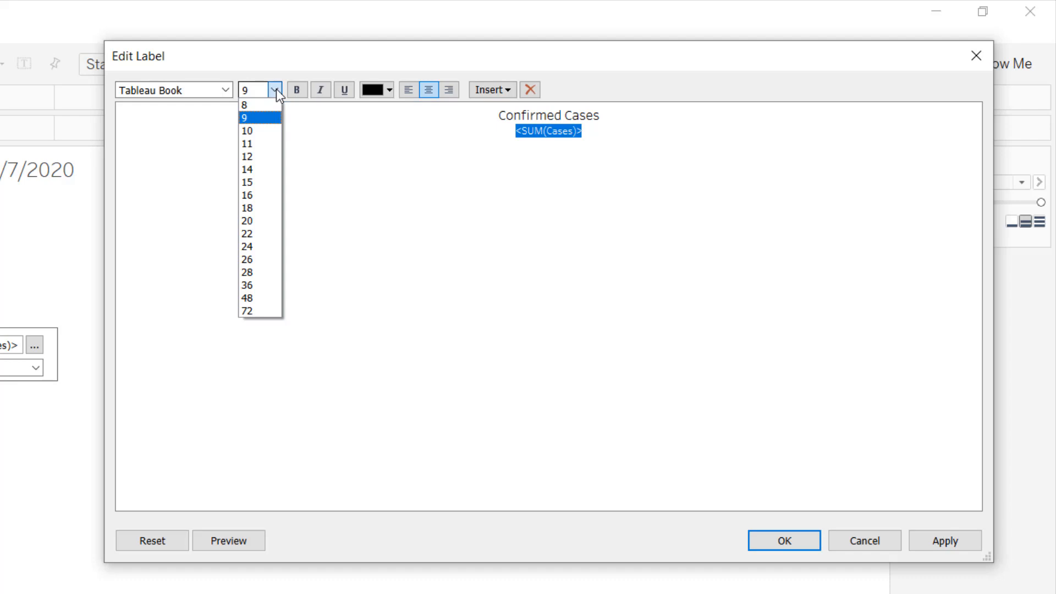
click(253, 205)
click(607, 198)
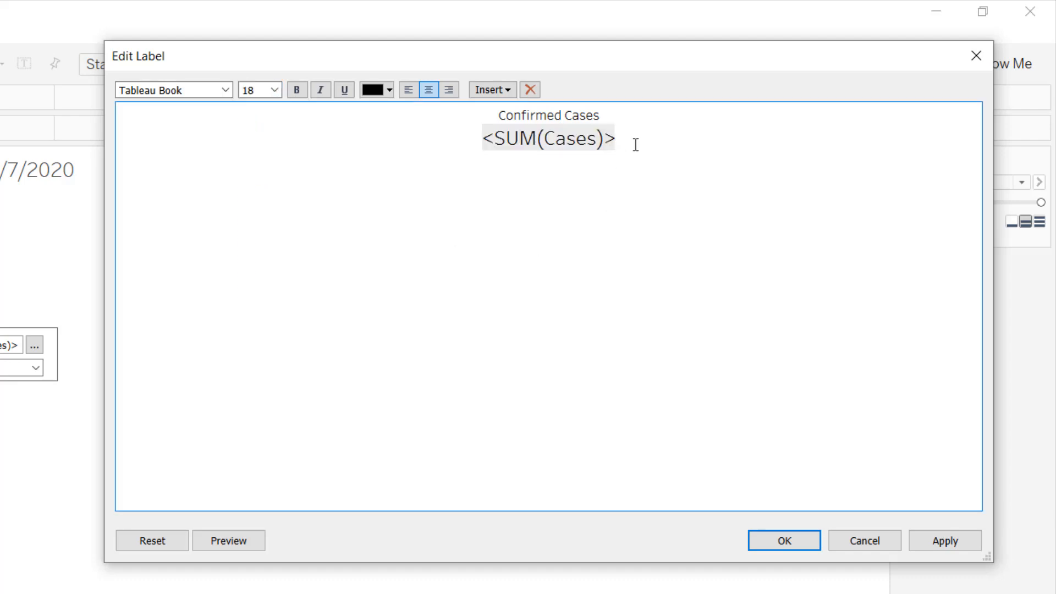
Color the SUM(Cases) value in the label light orange and apply the label changes.
drag(632, 141, 458, 137)
click(388, 90)
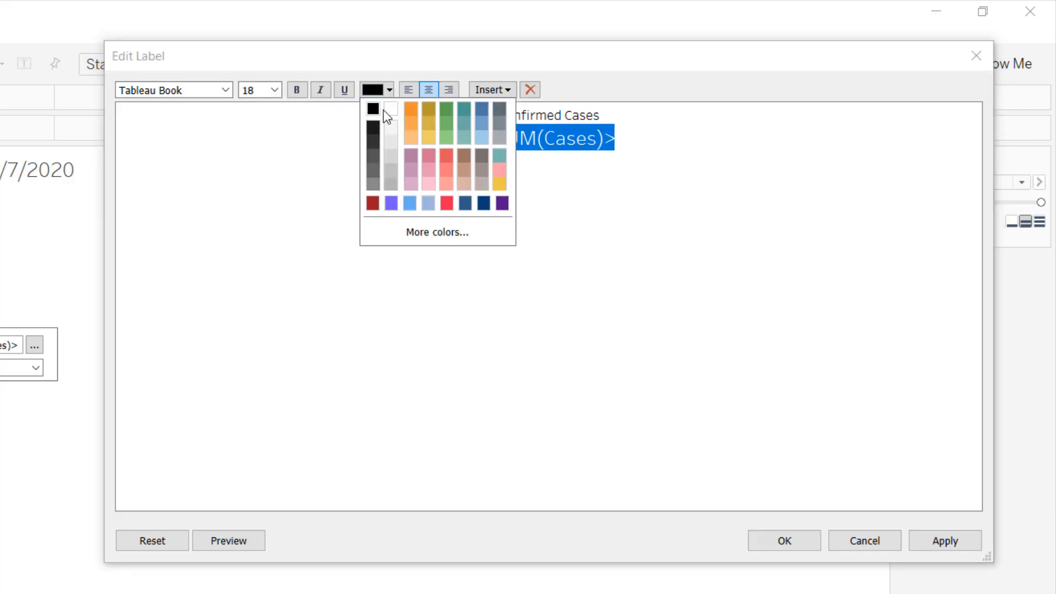
click(408, 140)
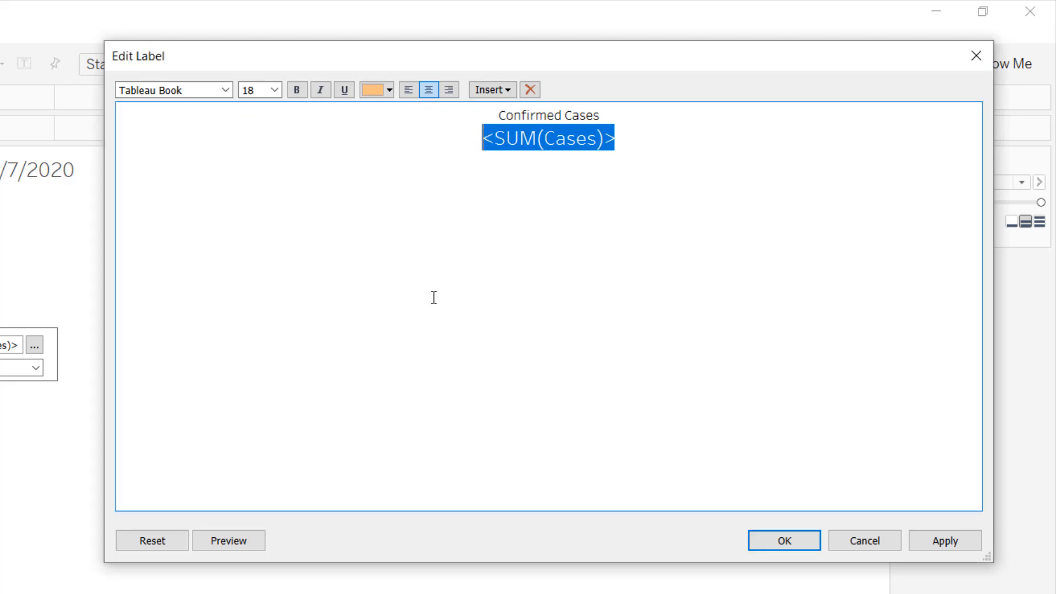
click(942, 539)
click(796, 540)
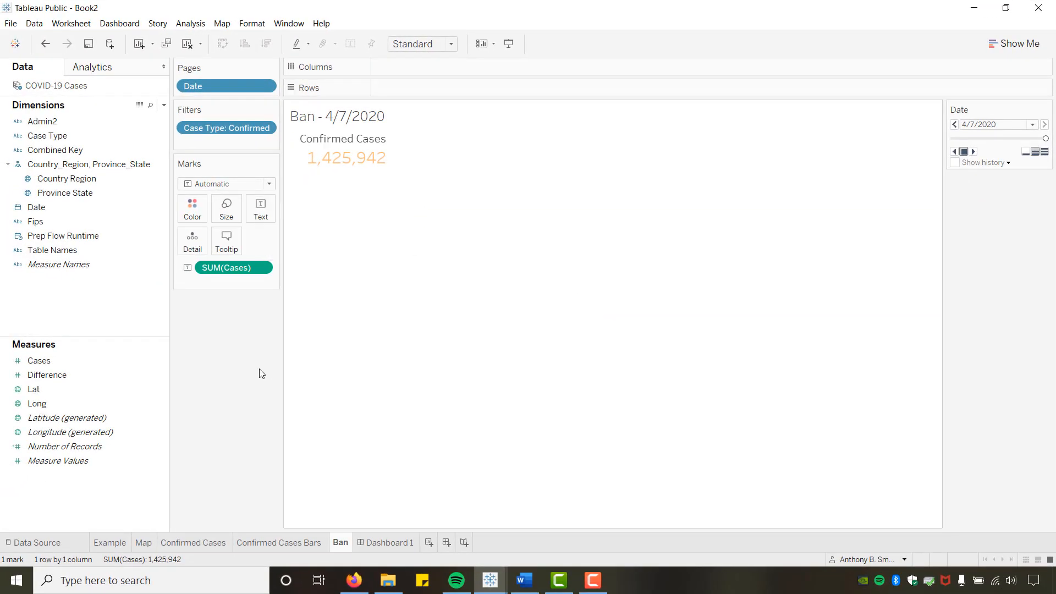
Hide the Ban sheet's title and set the text alignment to Middle Center.
right_click(342, 120)
click(388, 151)
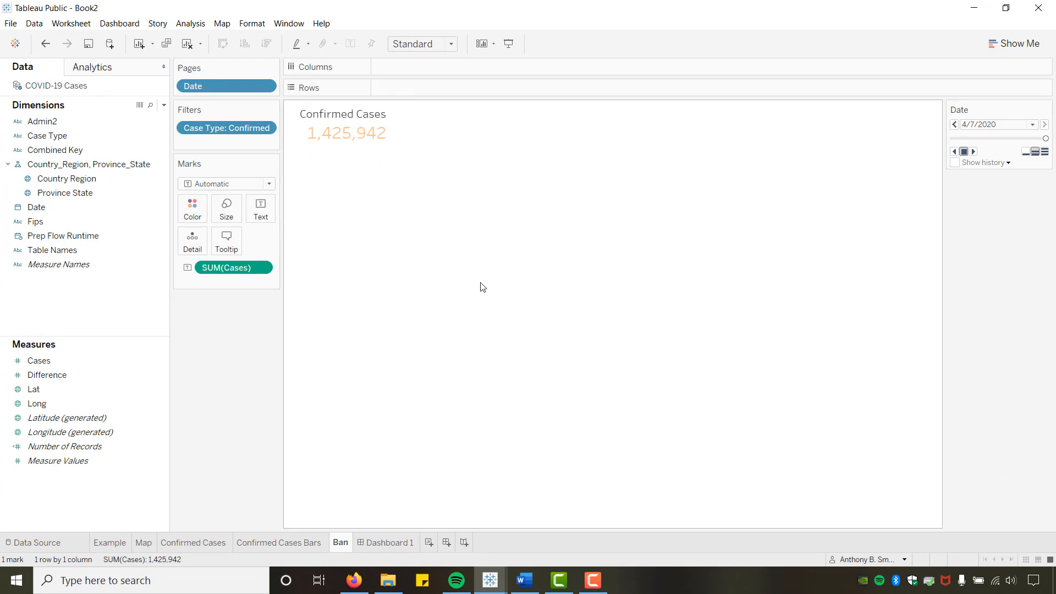
click(261, 209)
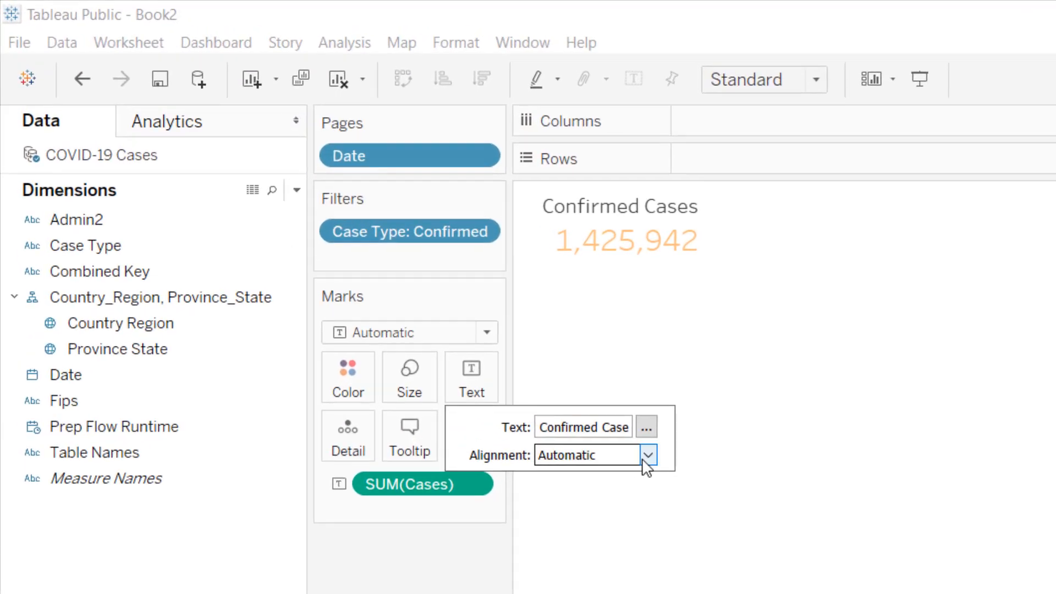
click(356, 251)
click(576, 523)
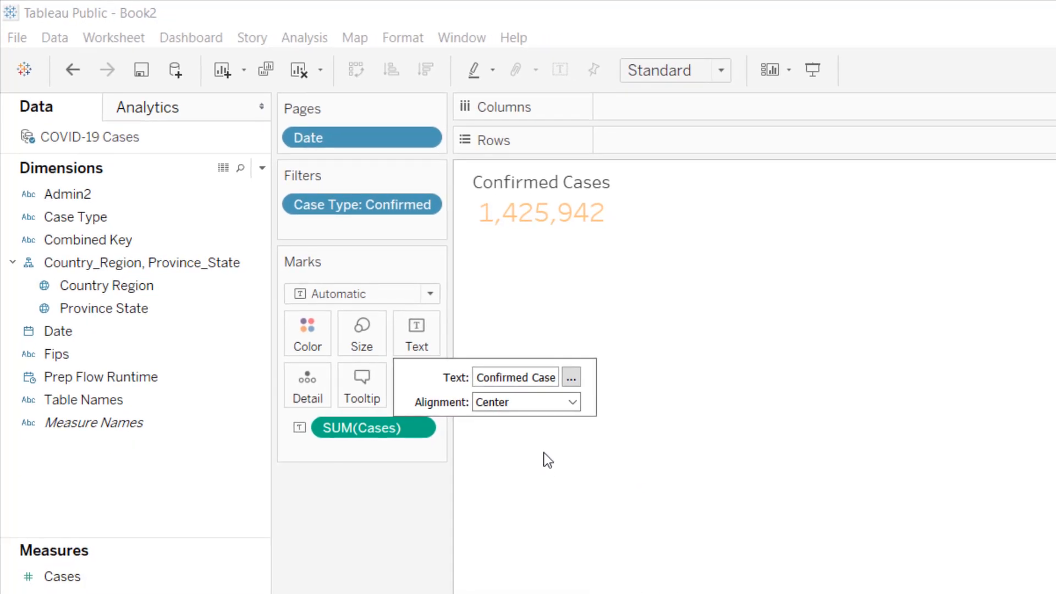
click(624, 439)
click(526, 559)
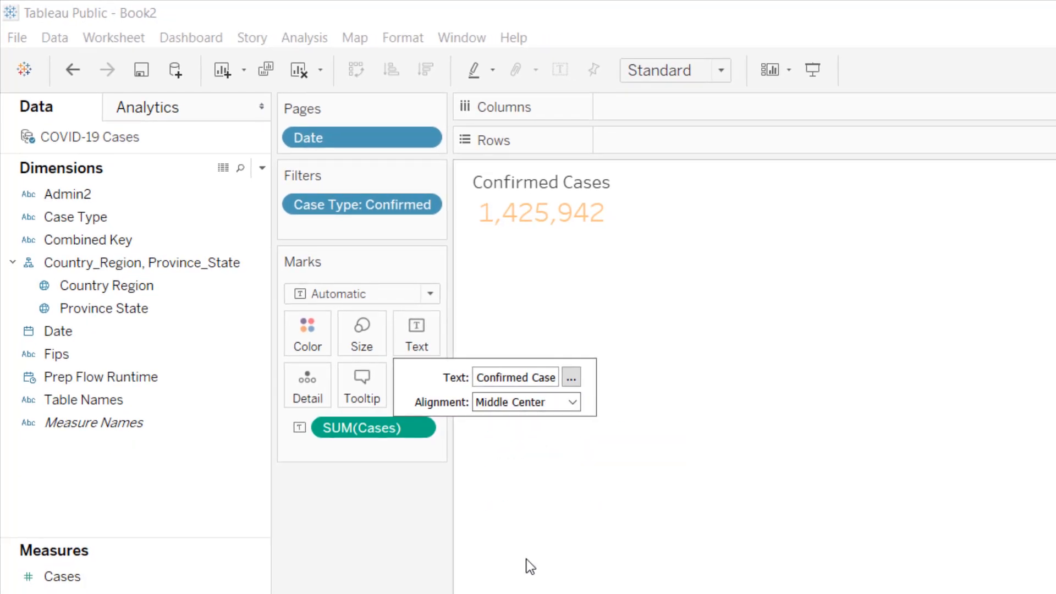
click(625, 490)
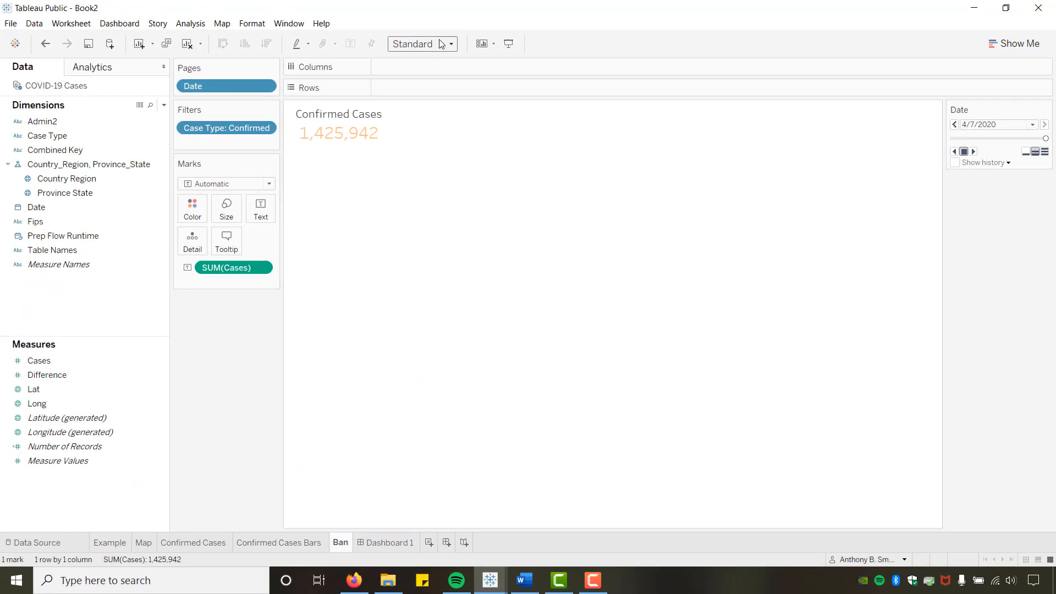
Set the Ban sheet's fit to Entire View.
click(442, 44)
click(412, 93)
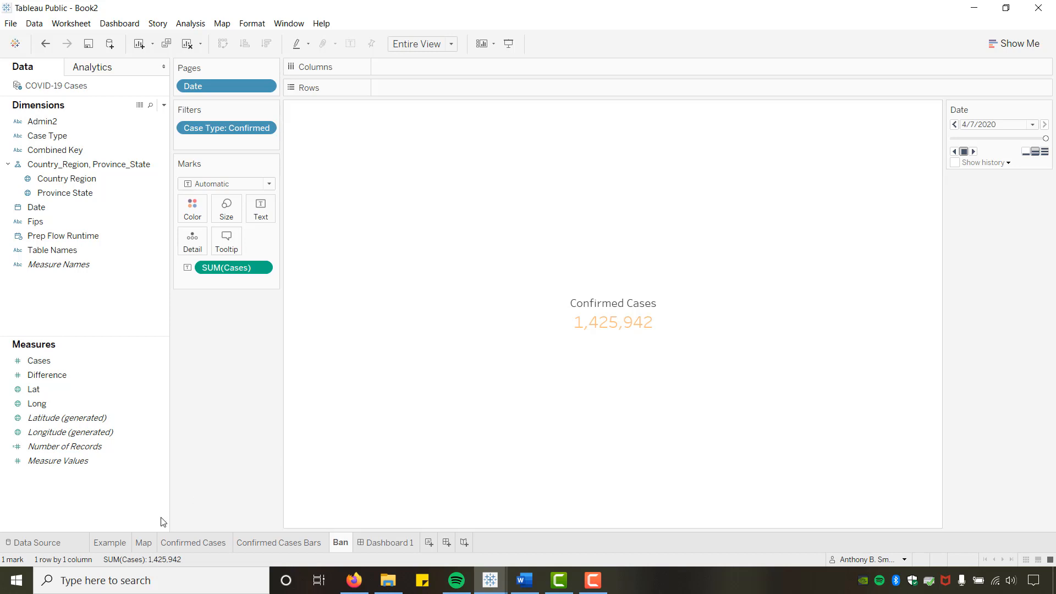
Review the Map, Confirmed Cases and Confirmed Cases Bars sheets, and return to the Ban sheet.
click(144, 544)
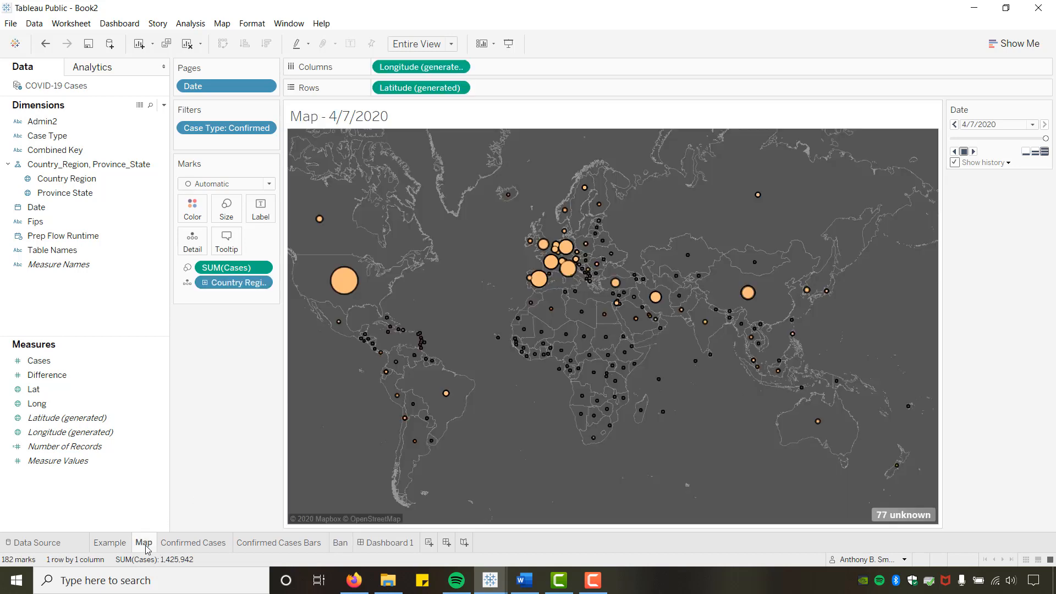
click(182, 544)
click(260, 545)
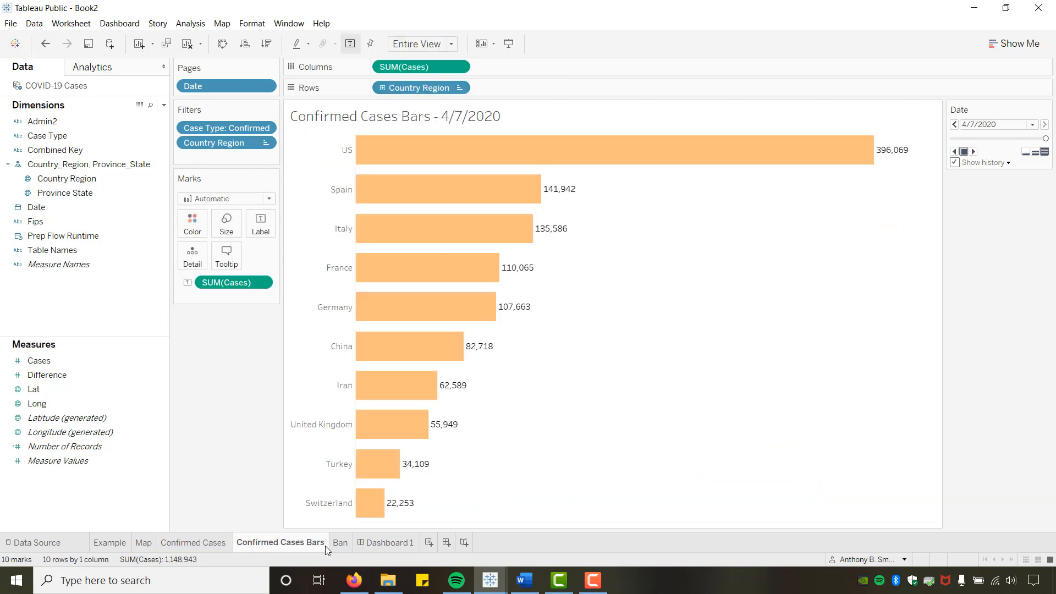
click(342, 545)
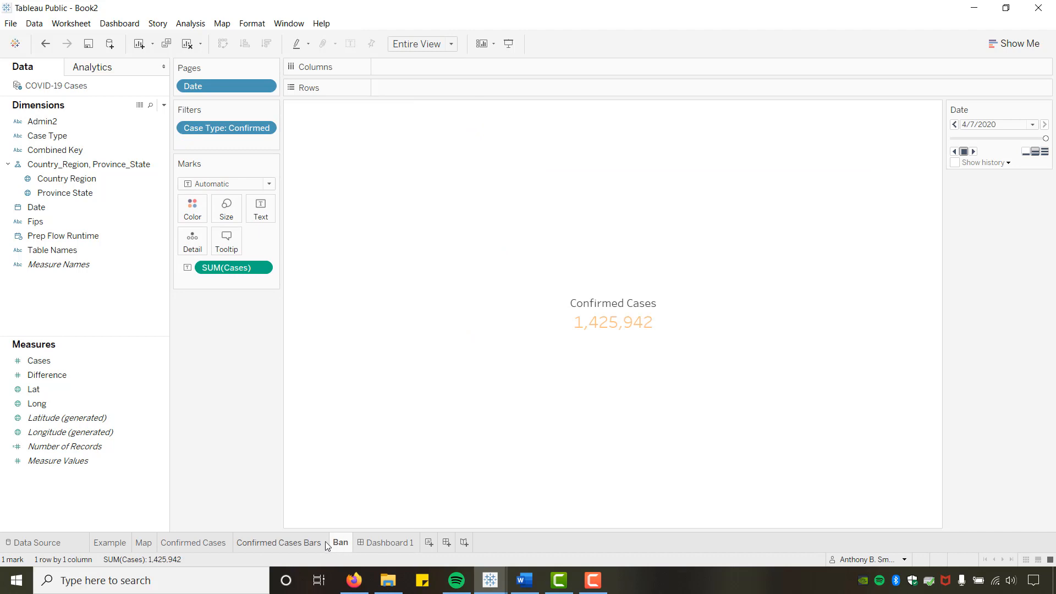
mouse_move(322, 542)
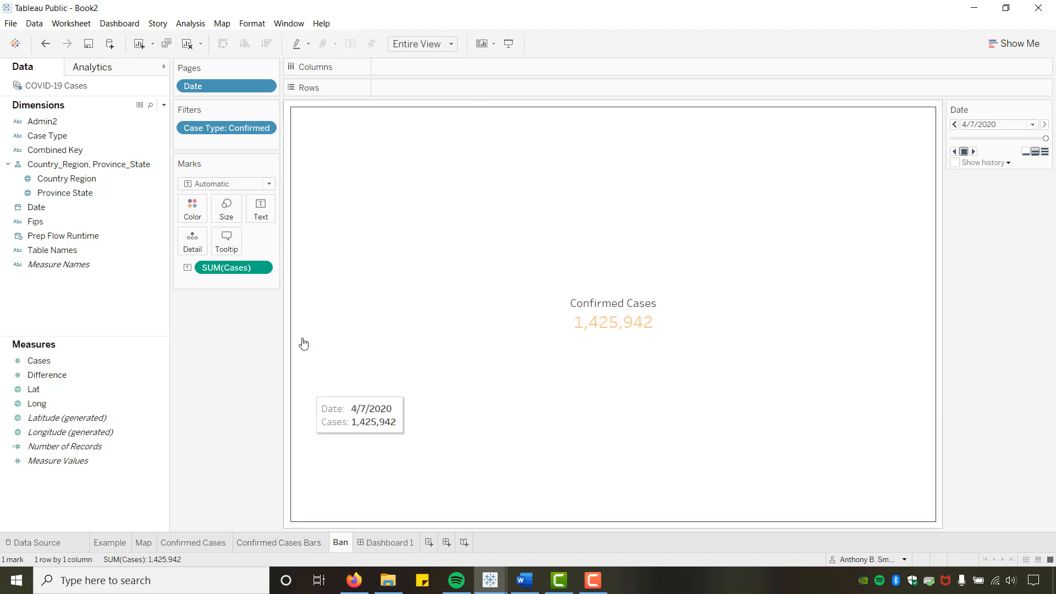
Show the Case Type filter on the Ban sheet and select only Deaths.
right_click(224, 128)
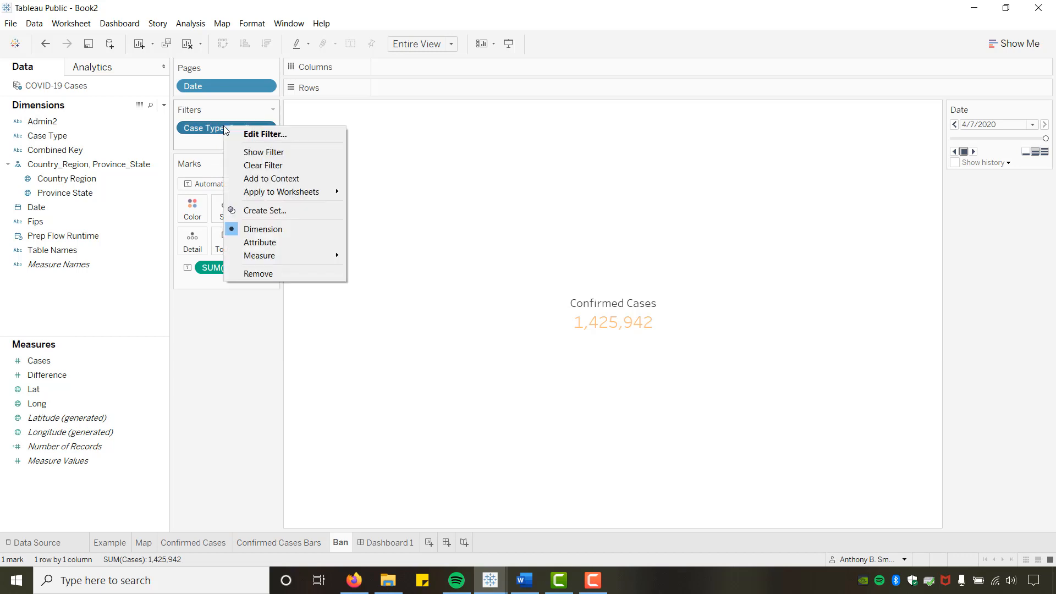
click(257, 154)
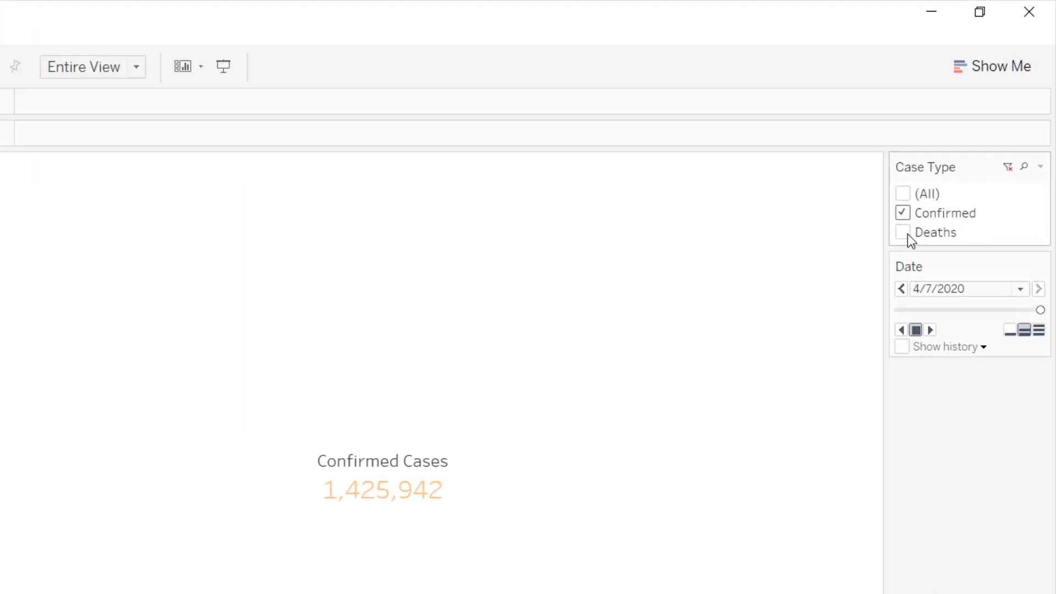
click(957, 155)
click(862, 269)
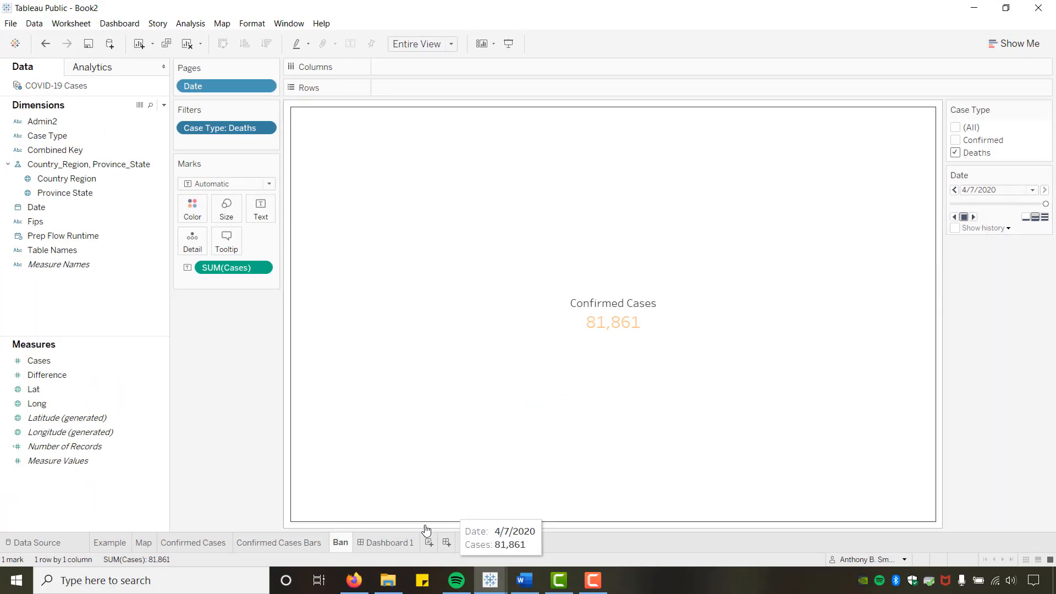
Examine the Top 10 formula in the Country Region filter of the Confirmed Cases Bars sheet and close the filter without changes.
click(283, 543)
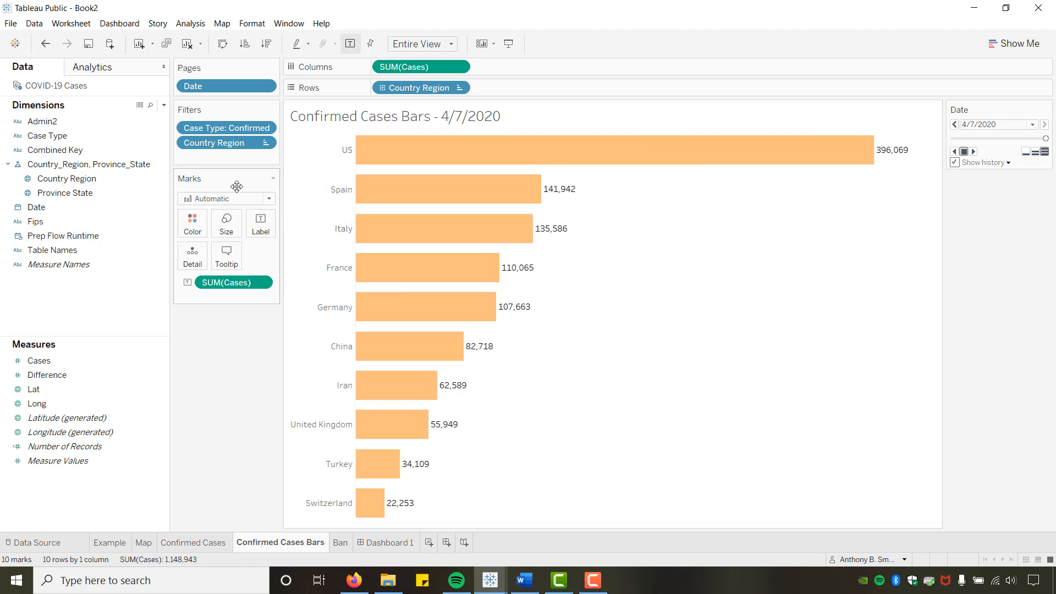
right_click(429, 92)
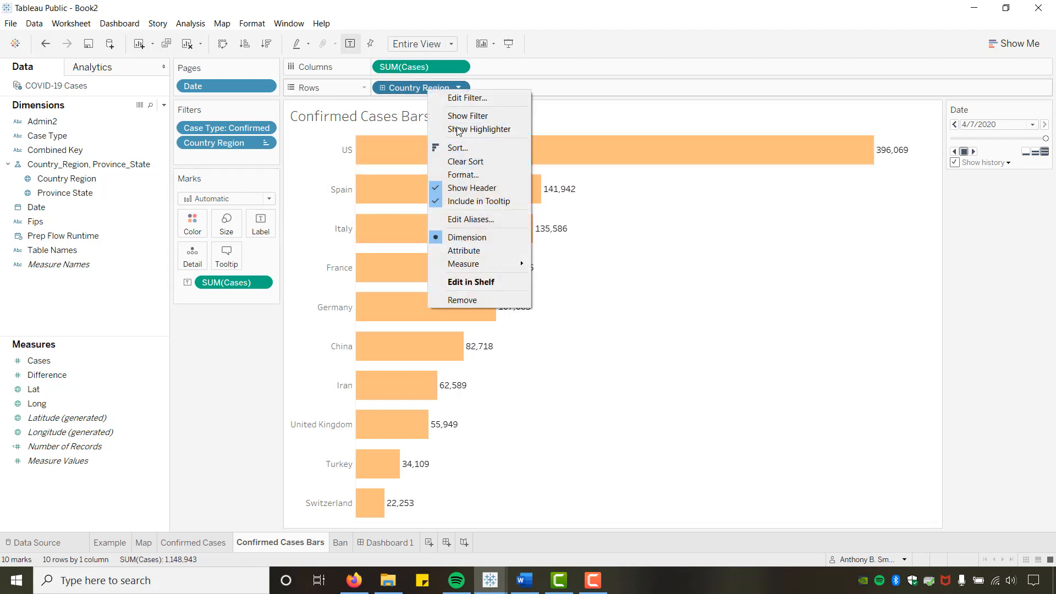
click(457, 98)
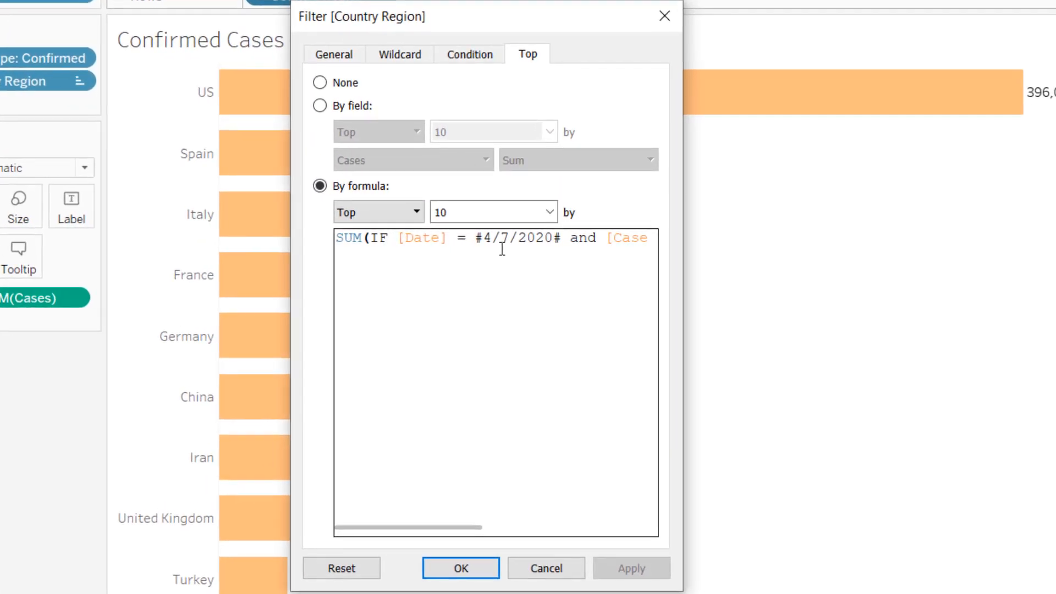
click(523, 528)
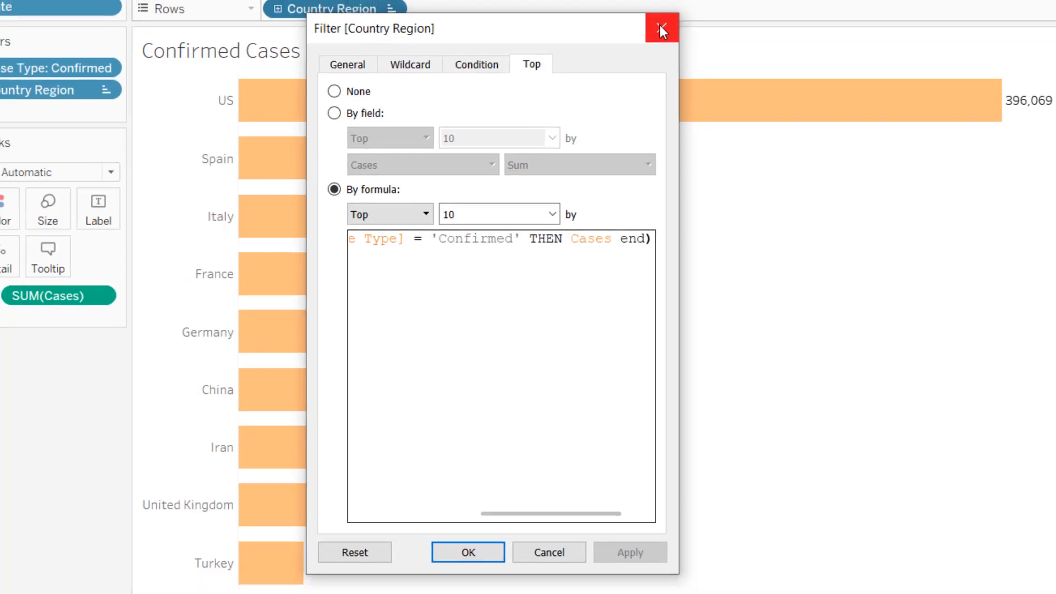
click(661, 24)
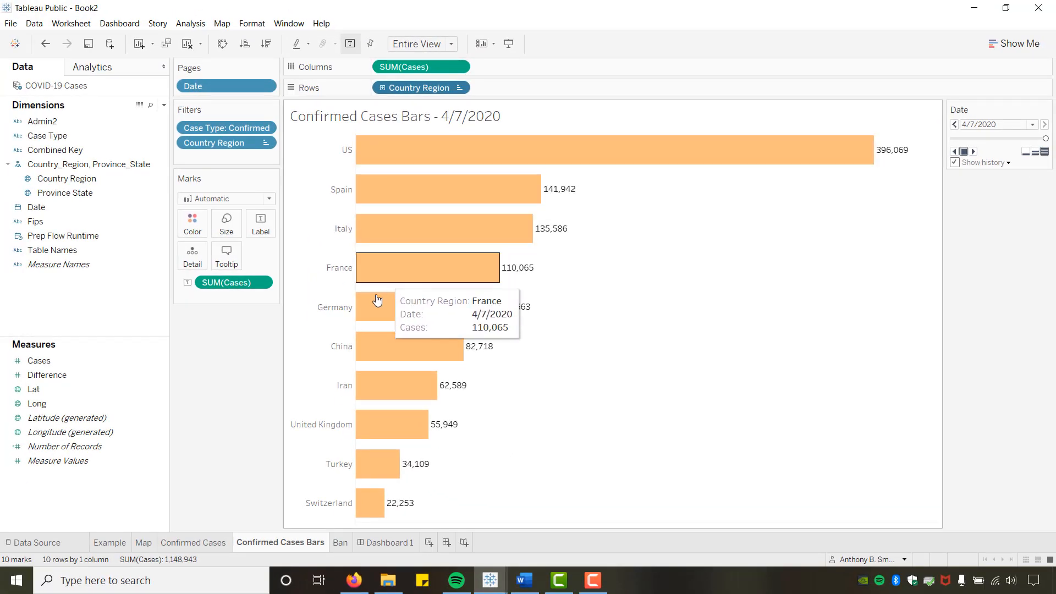
Show the Case Type filter on the Confirmed Cases sheet and select only Deaths.
click(220, 541)
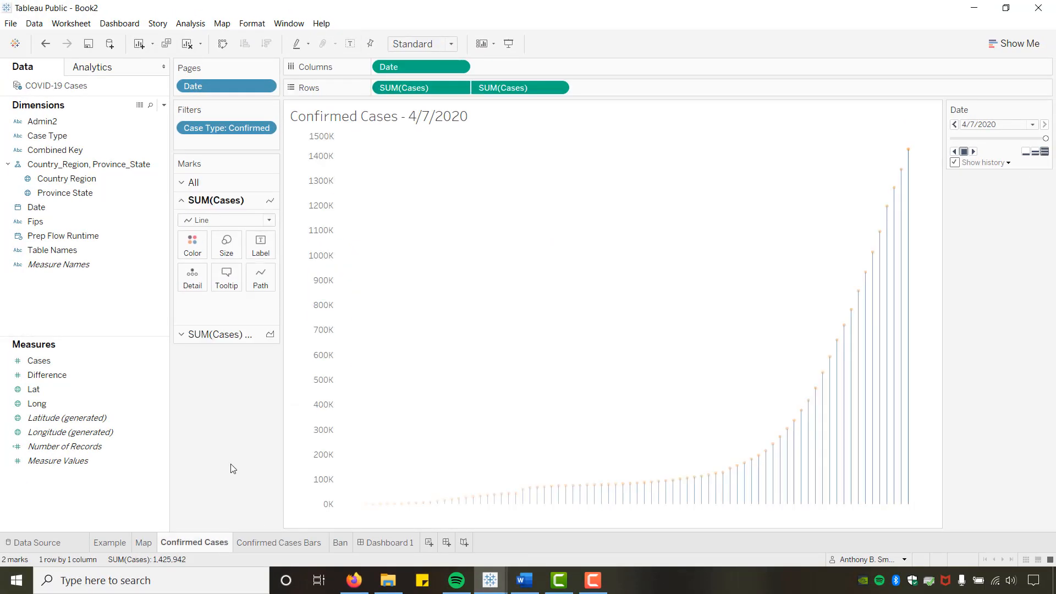
right_click(219, 132)
click(236, 156)
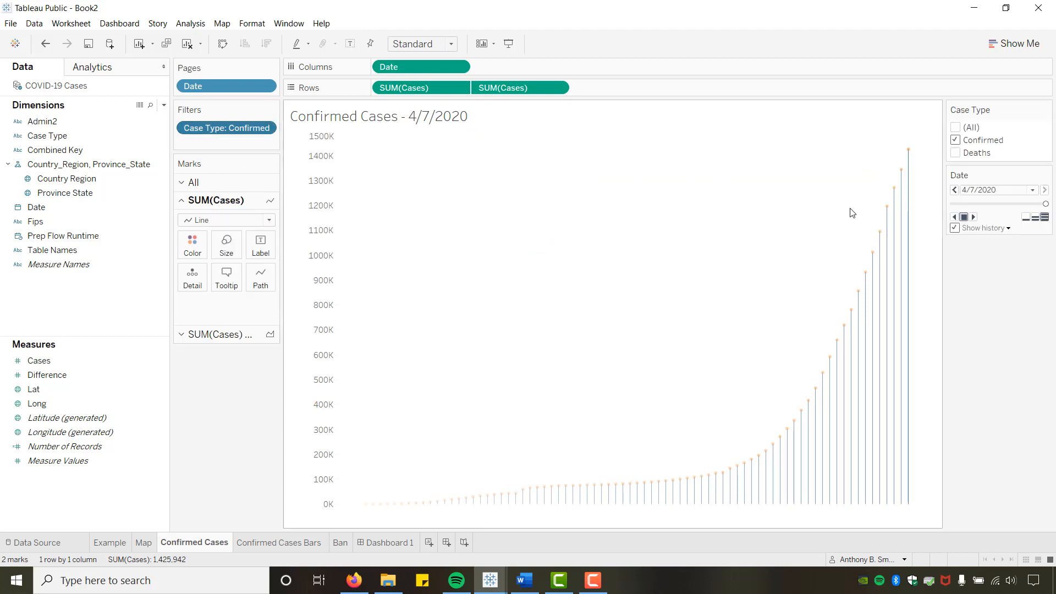
click(955, 153)
click(955, 140)
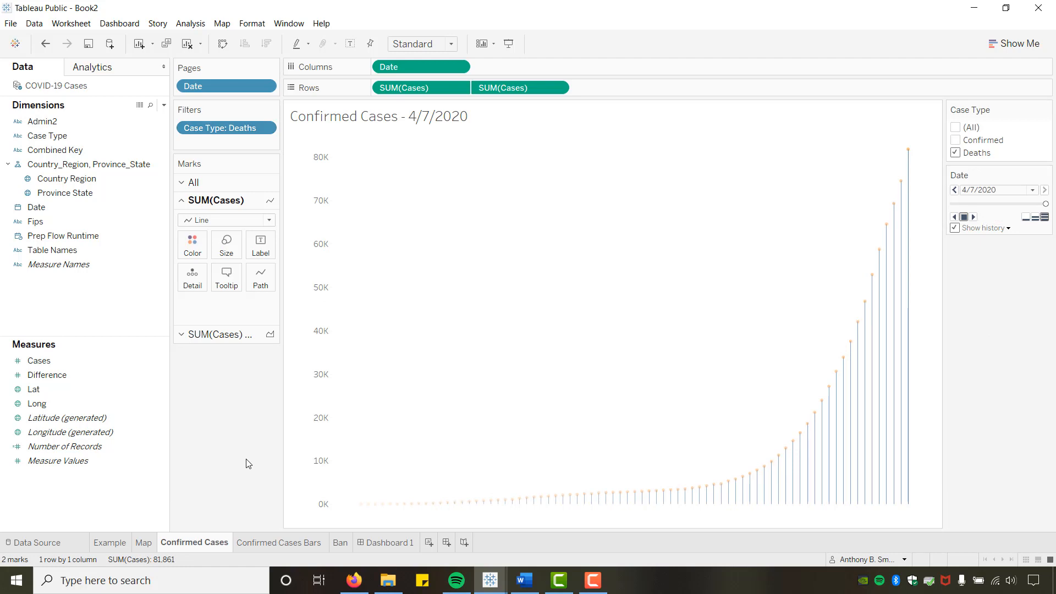
Switch to the Covid In Progress workbook and display its Main Dashboard in presentation mode.
click(495, 587)
click(570, 531)
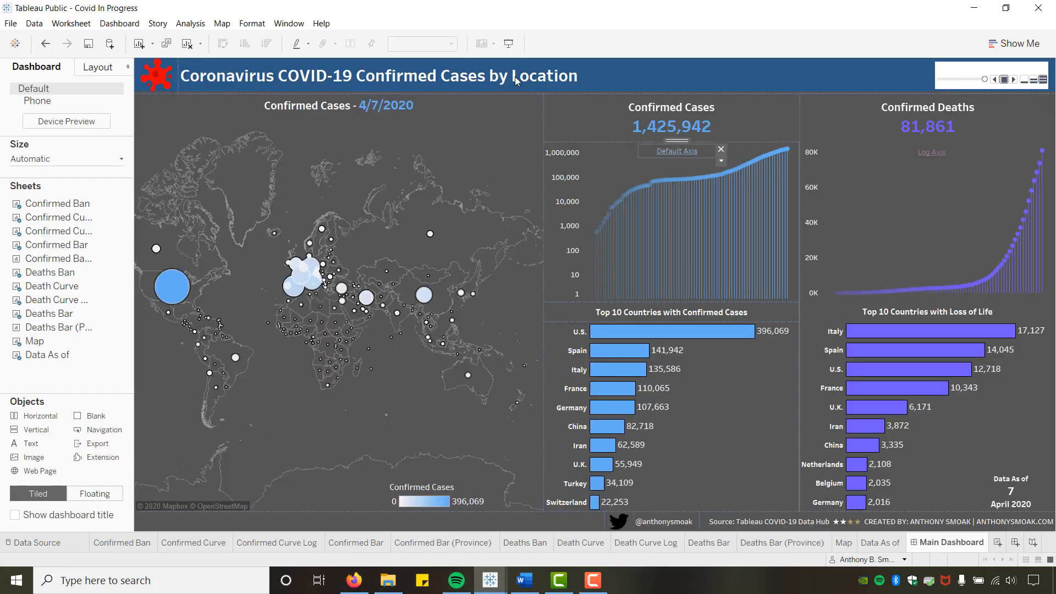
click(509, 45)
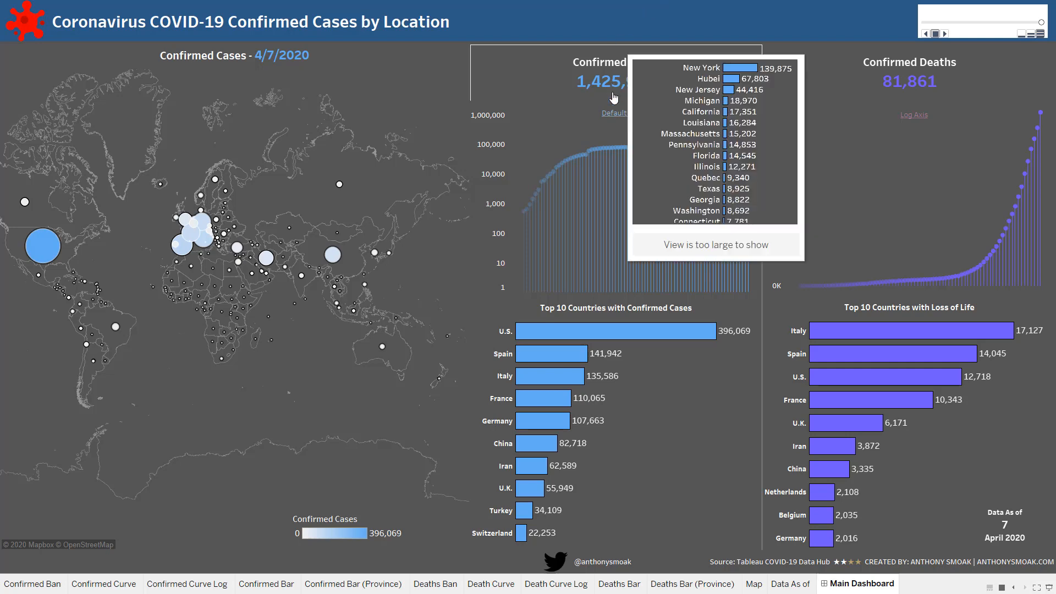
Swap the confirmed cases and confirmed deaths curves between logarithmic and default axes, leaving both on the default axis.
click(621, 114)
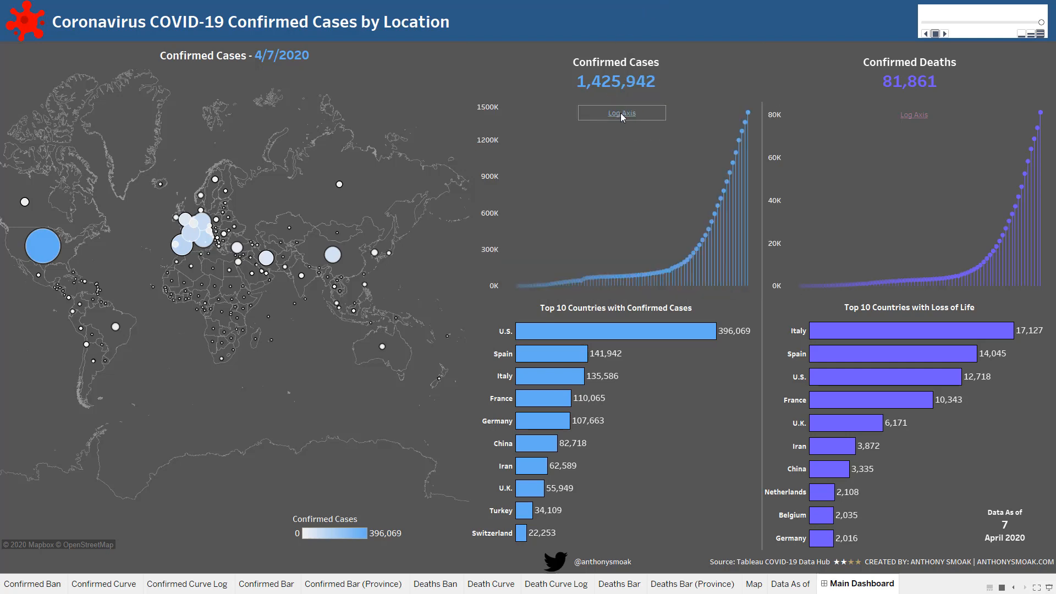
click(620, 114)
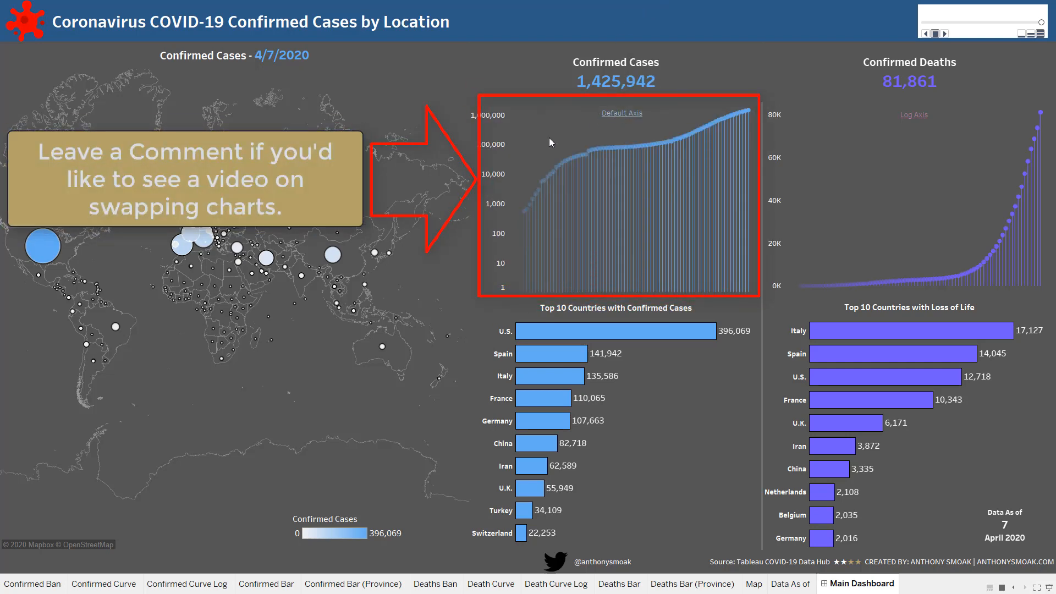
click(618, 114)
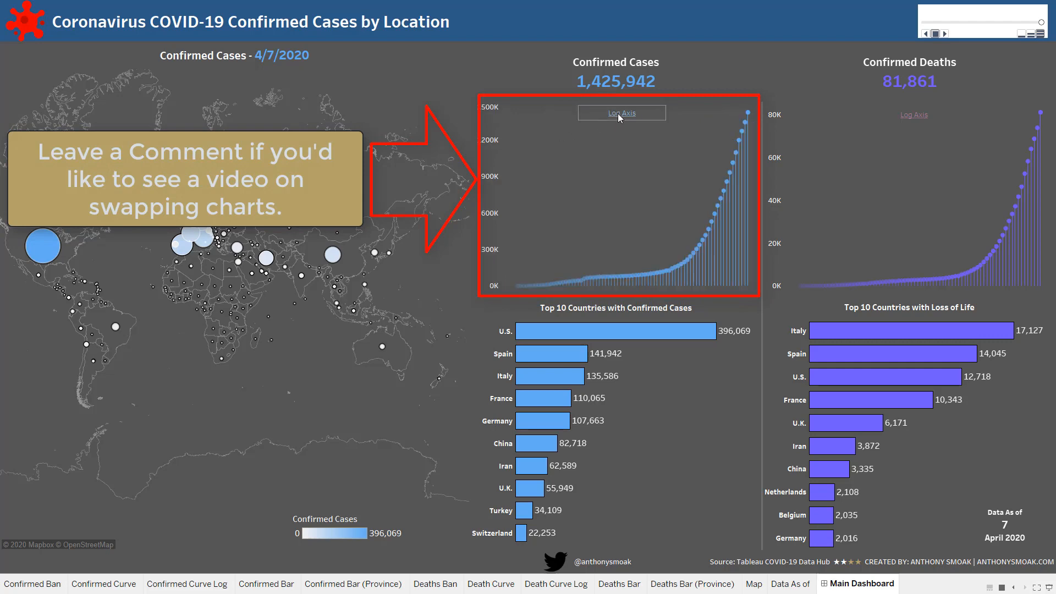
click(915, 116)
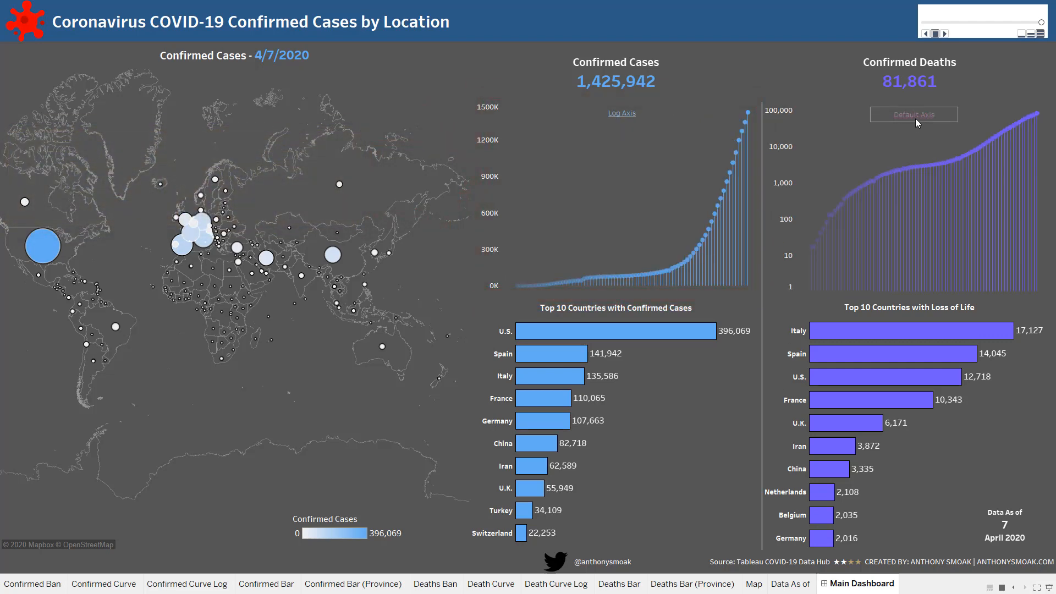
click(915, 117)
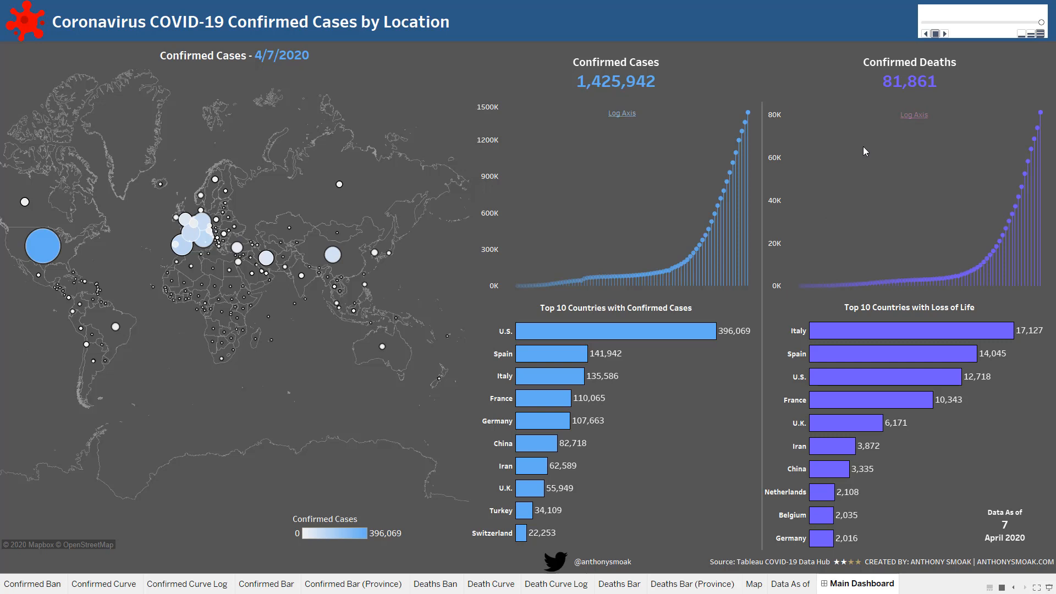